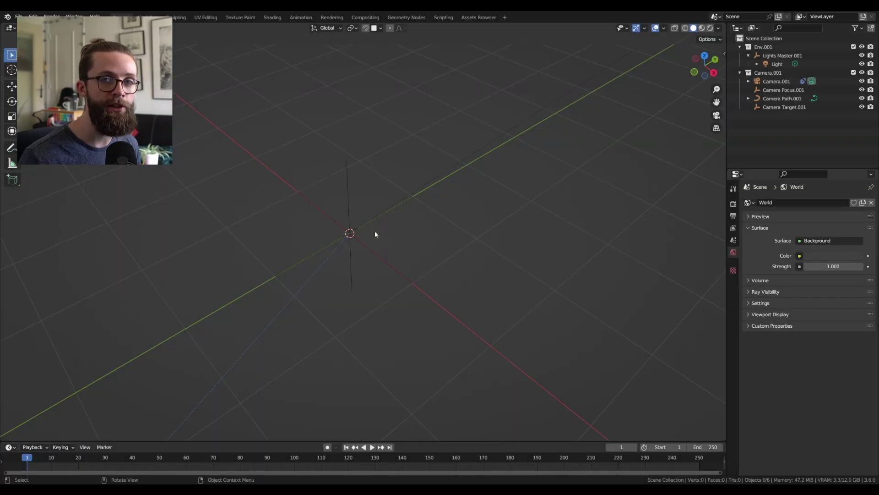
Step: Add a cylinder mesh and a rock made with the Rock Generator to the empty scene
key(shift+a)
mouse_move(289, 194)
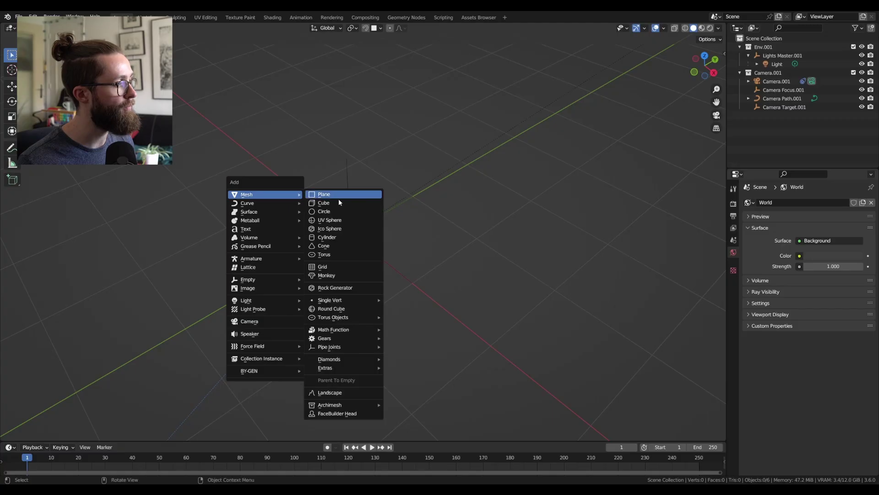
click(339, 237)
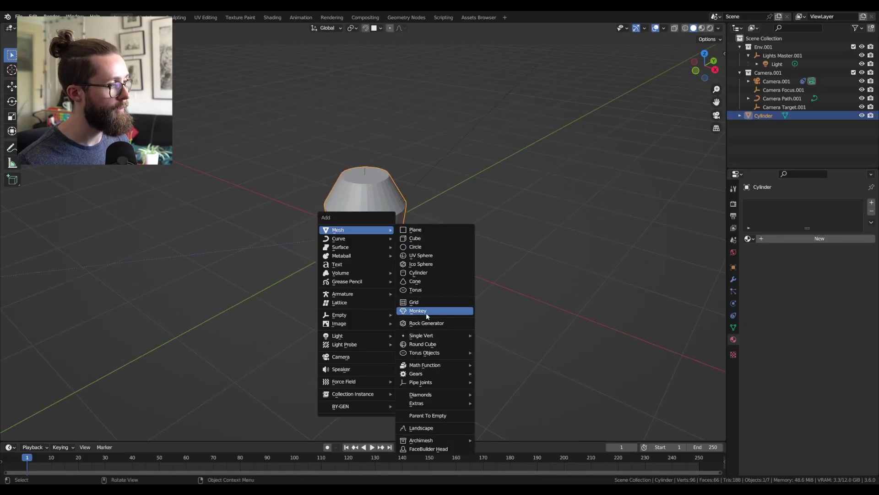
click(428, 310)
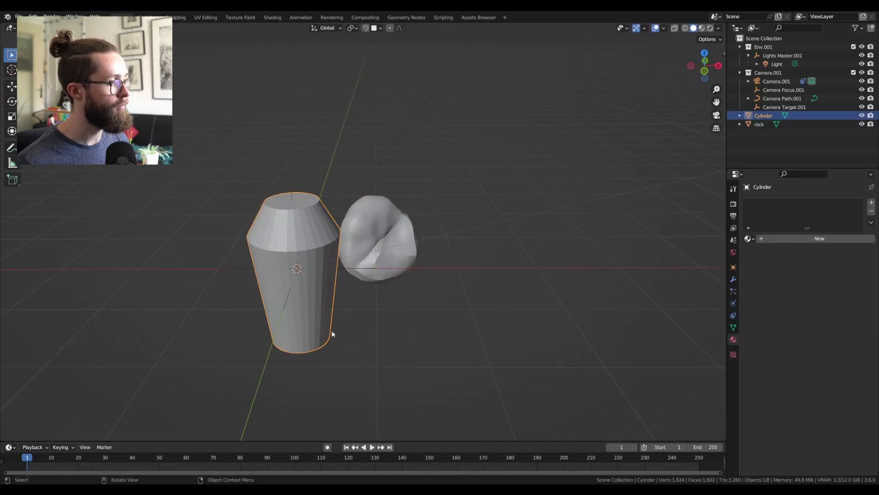
Step: Add an icosphere above the rock and reshape its mesh into a teardrop with a pointed lower end
key(shift+a)
mouse_move(110, 173)
click(194, 208)
key(g)
key(Tab)
key(g)
key(Tab)
Step: Apply the scale of the cylinder, icosphere and rock
middle_drag(421, 263, 322, 258)
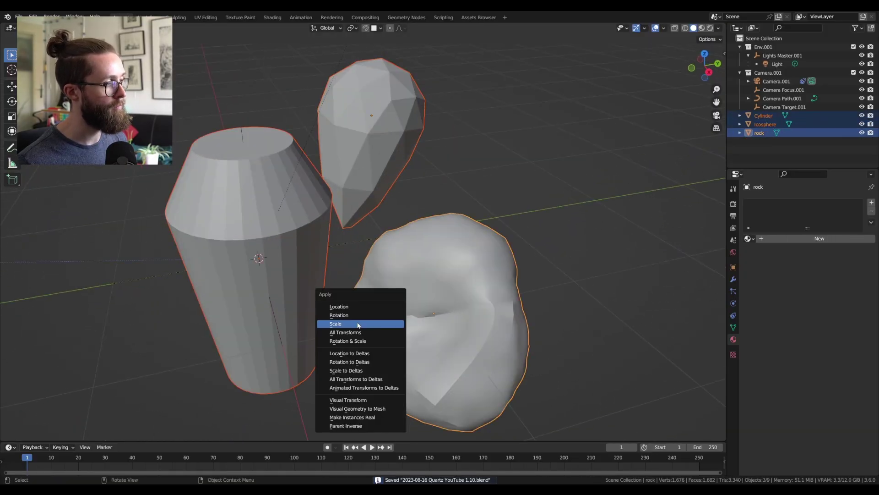
click(356, 322)
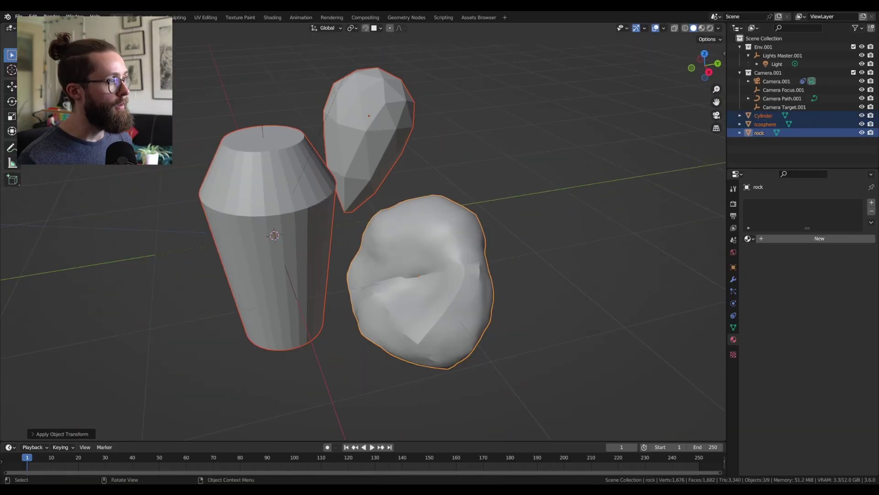
scroll(367, 125, up, 1)
Step: Create a new geometry node tree on the icosphere and name it "Procedural cracks"
click(367, 125)
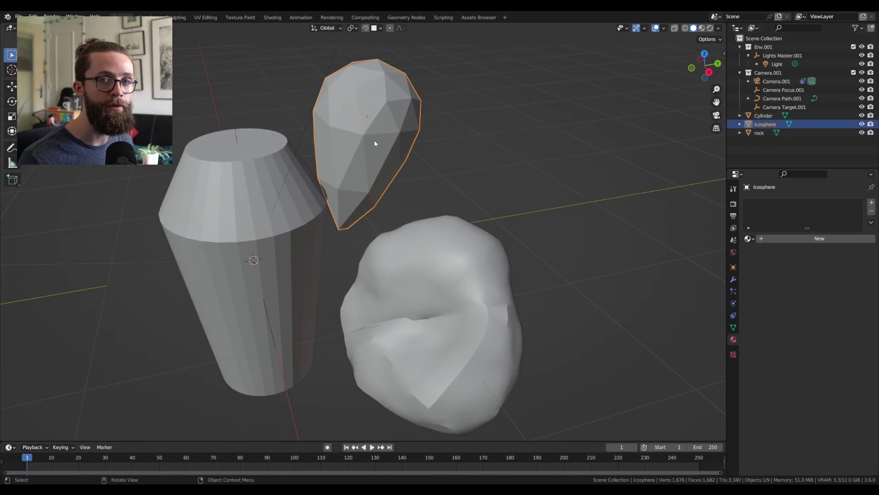
click(407, 17)
scroll(535, 126, up, 6)
click(363, 266)
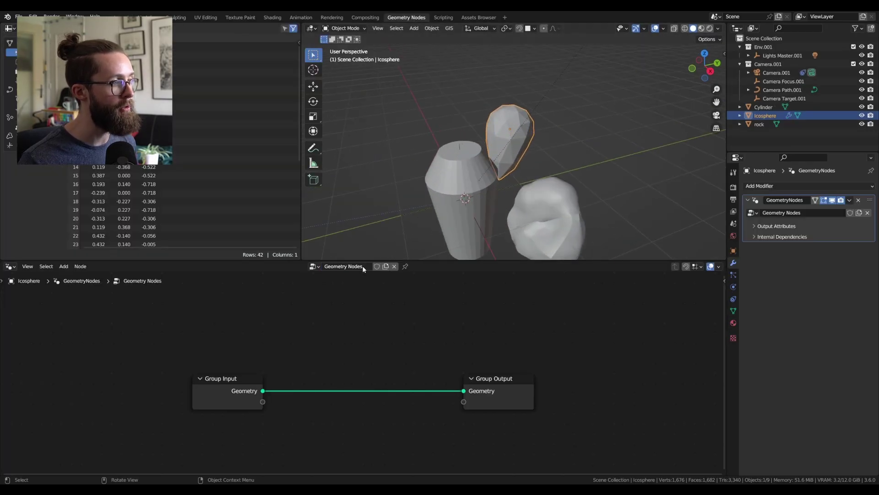
double_click(364, 267)
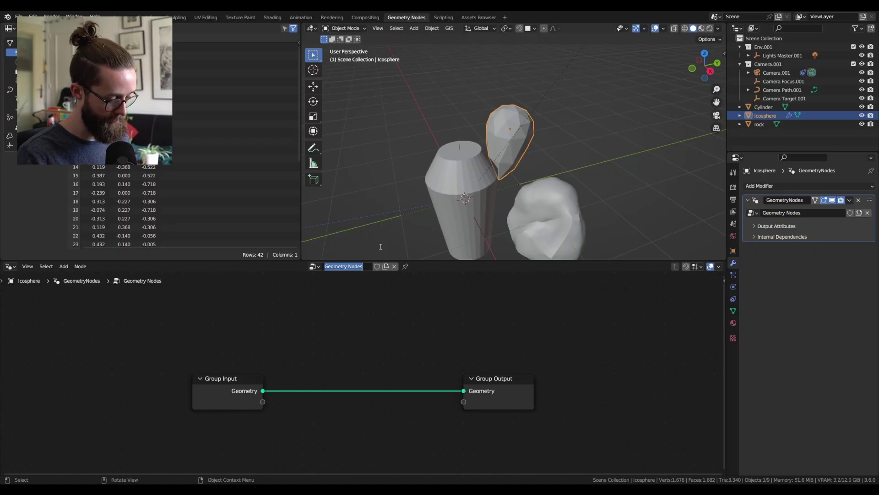
text(Procedural)
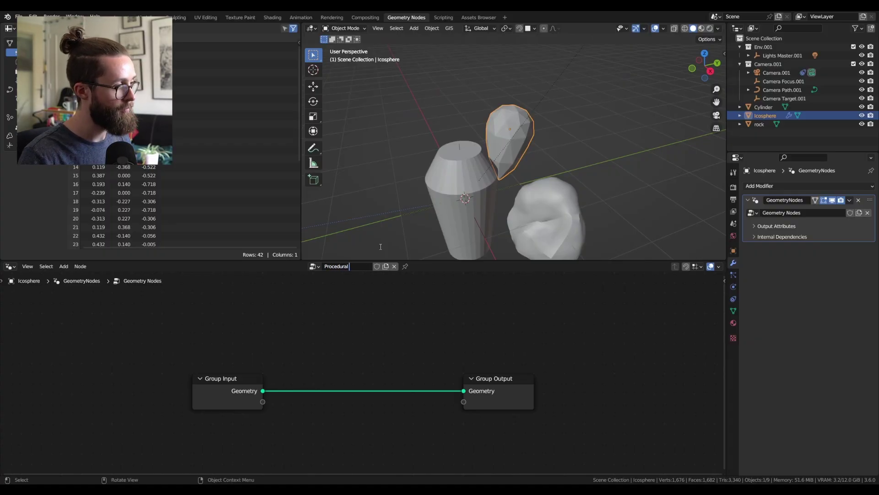
text( cracks)
key(Return)
Step: Copy the icosphere's modifiers to the cylinder and the rock
key(a)
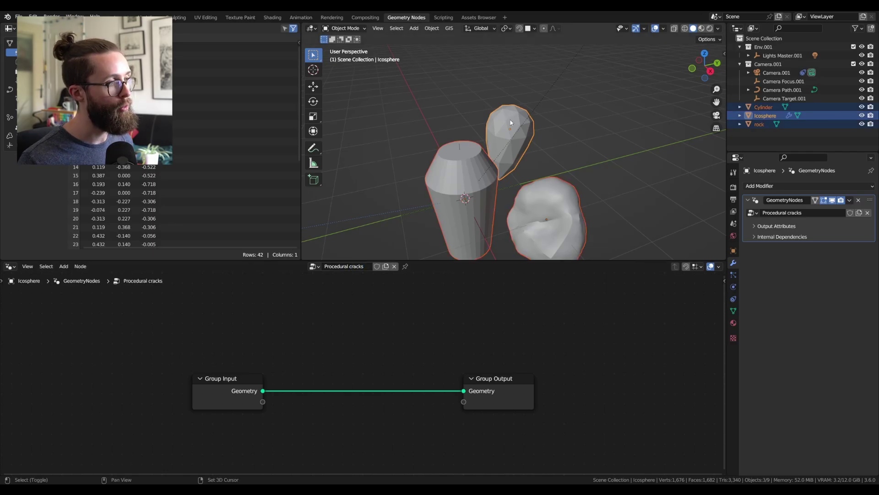
key(ctrl+l)
mouse_move(512, 121)
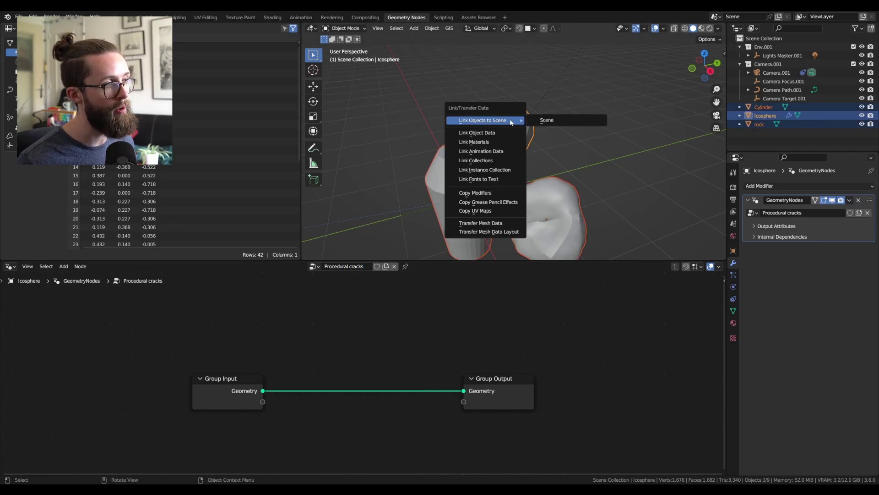
click(481, 192)
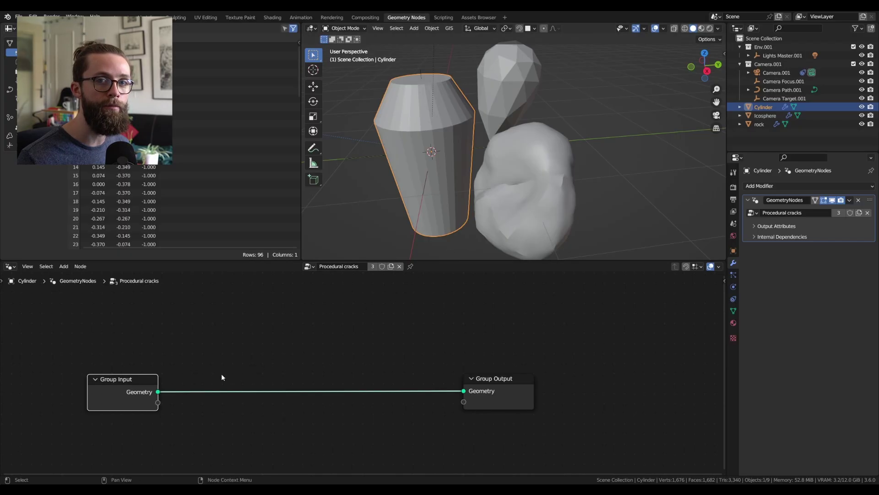
Step: Add a Bounding Box node fed by the Group Input's Geometry, above the main link
drag(157, 392, 238, 355)
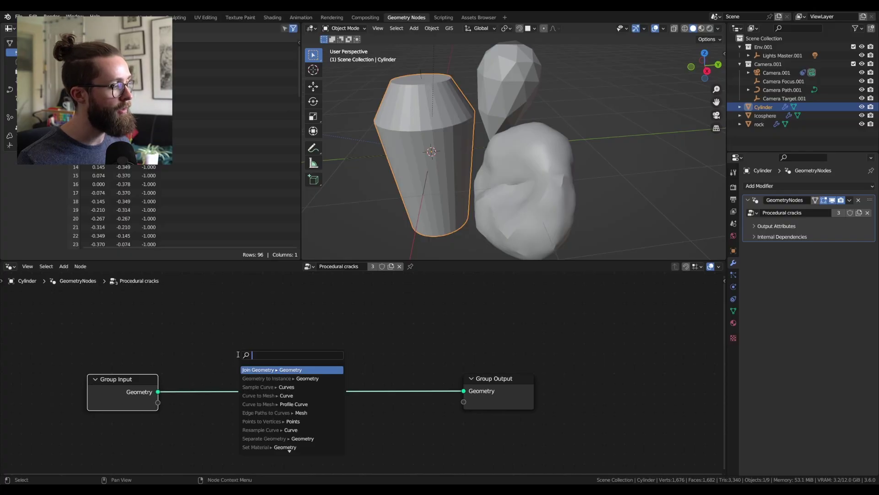
text(bound)
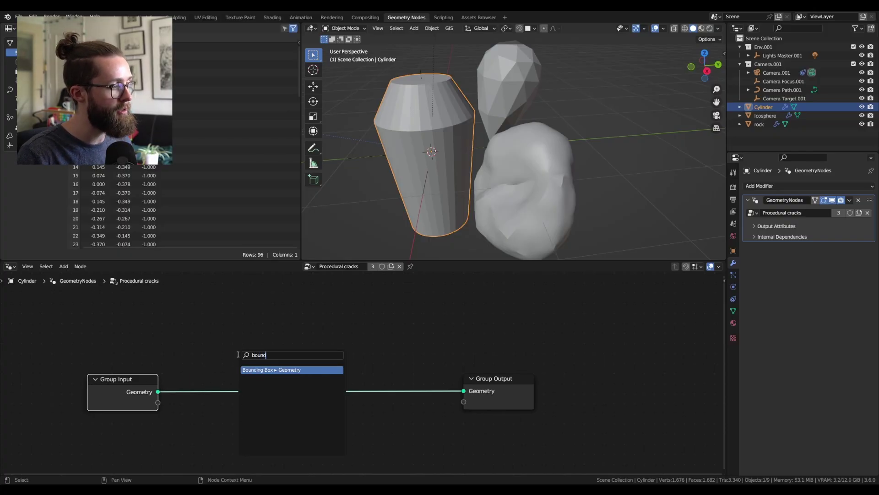
key(Return)
click(212, 320)
Step: Add a Grid node and drive both its Vertices X and Vertices Y from one new group input
key(shift+a)
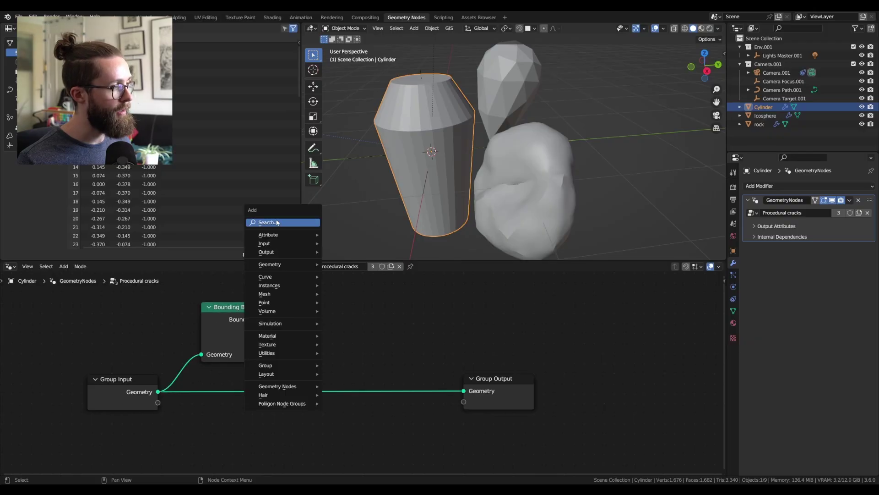
text(grid)
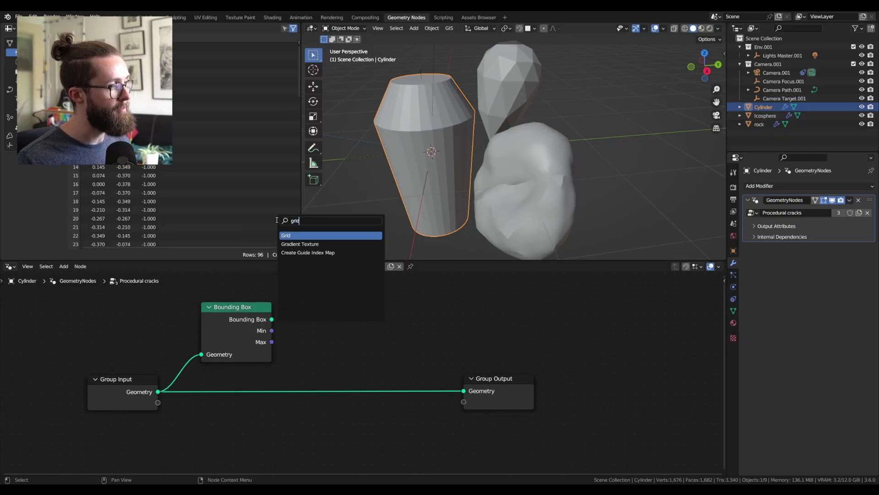
key(Return)
click(339, 299)
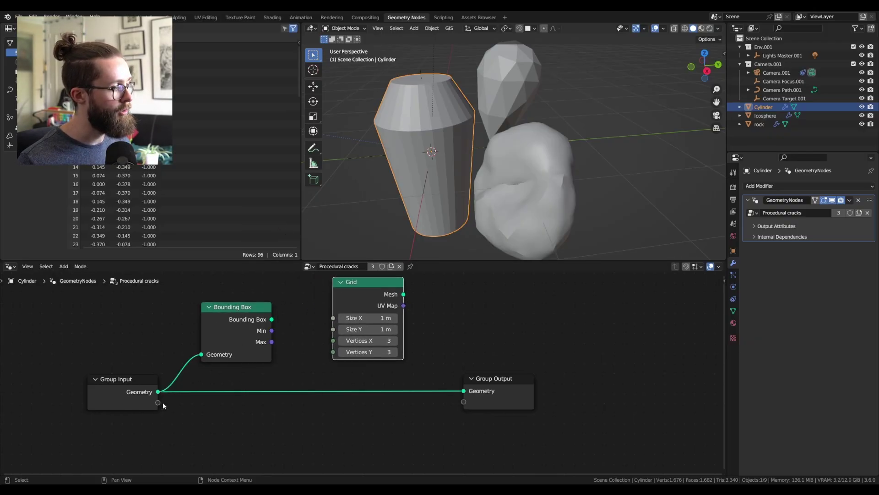
drag(158, 403, 333, 340)
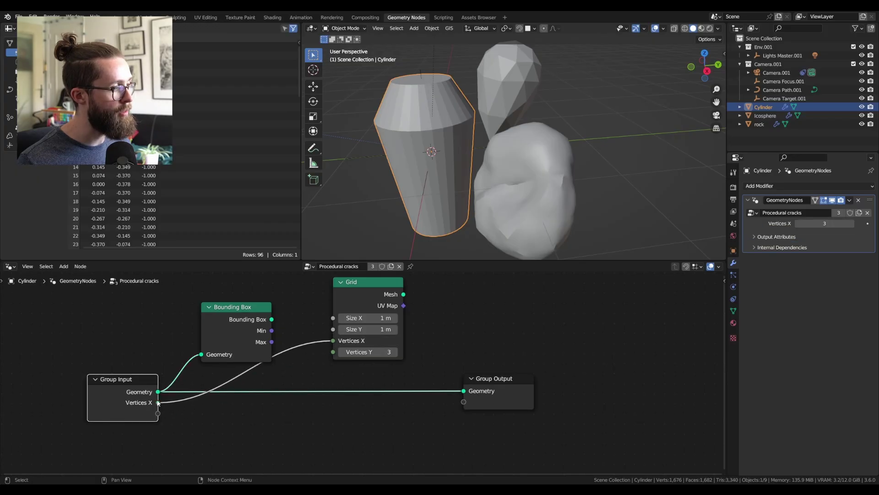
drag(158, 402, 335, 350)
Step: Rename the Vertices X group input to "Cracks resolution", connect the Grid's Mesh to the Group Output and save the file
key(n)
double_click(664, 301)
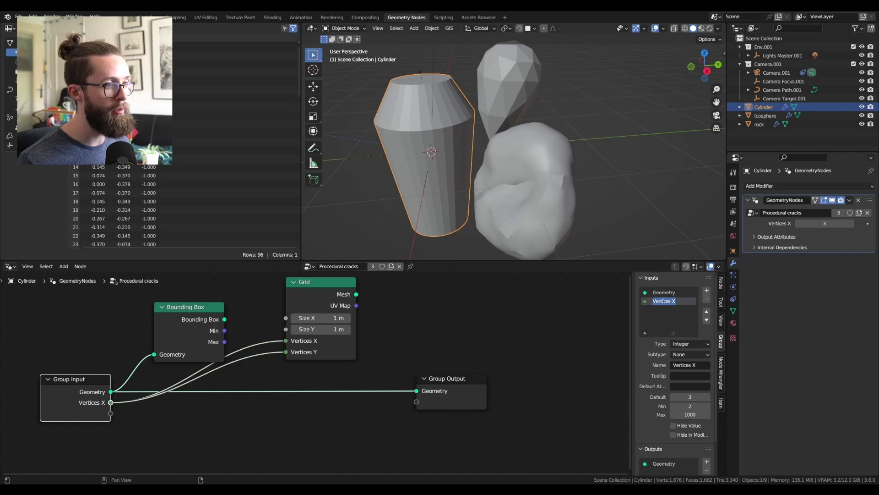
text(Resolu)
key(ctrl+a)
text(Cracks resolution)
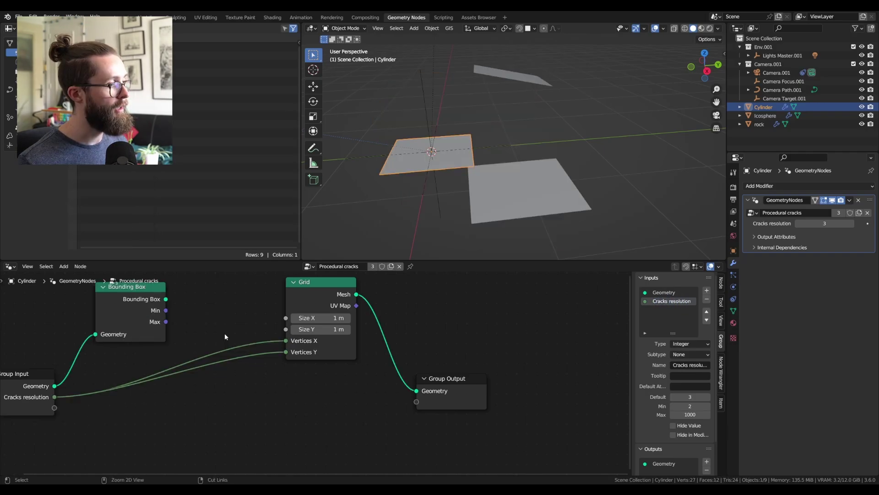
key(ctrl+s)
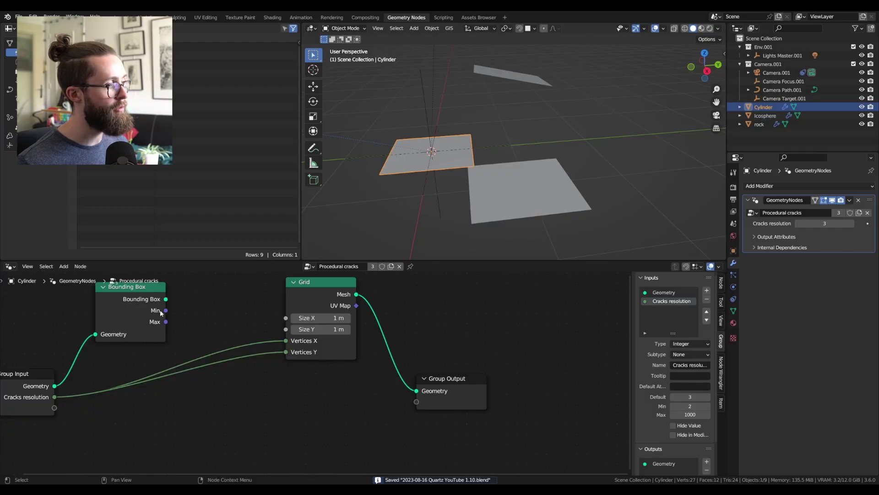
Step: Add a Vector Math node set to Distance between the Bounding Box's Min and Max outputs
drag(166, 311, 190, 308)
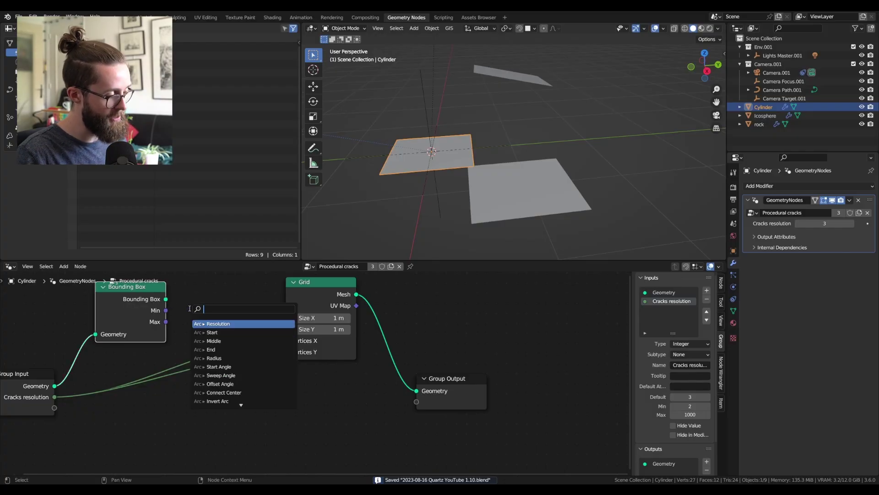
text(distan)
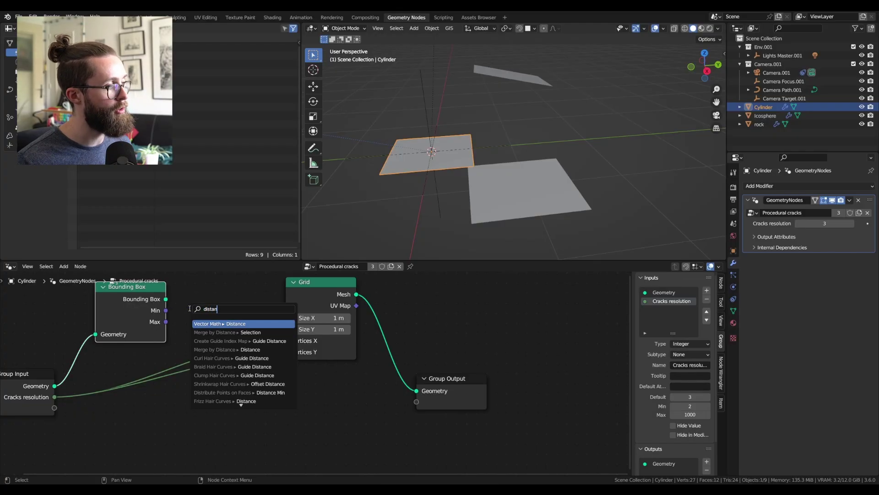
click(232, 324)
click(233, 284)
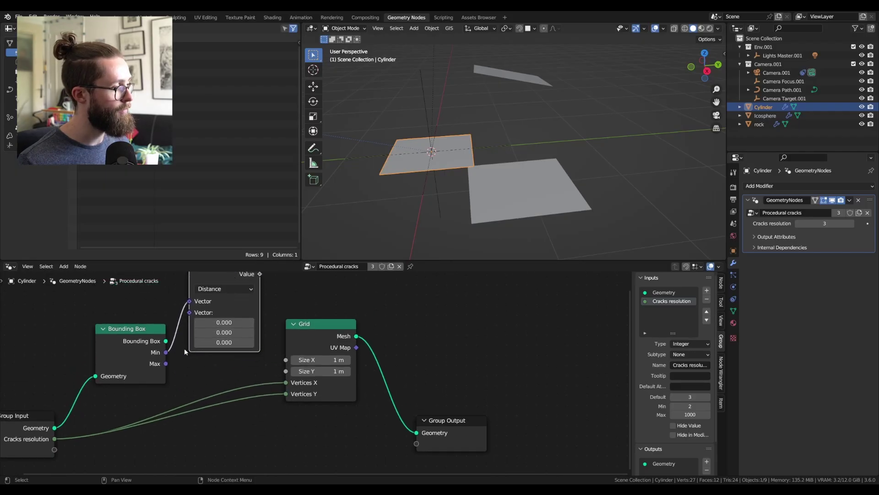
drag(165, 364, 191, 310)
drag(215, 291, 218, 344)
Step: Connect the Distance value to the Grid's Size X and Size Y through a shared reroute and save the file
drag(264, 326, 286, 359)
drag(494, 459, 325, 316)
drag(321, 324, 399, 329)
drag(264, 326, 364, 376)
shift+right_drag(291, 324, 287, 350)
key(ctrl+s)
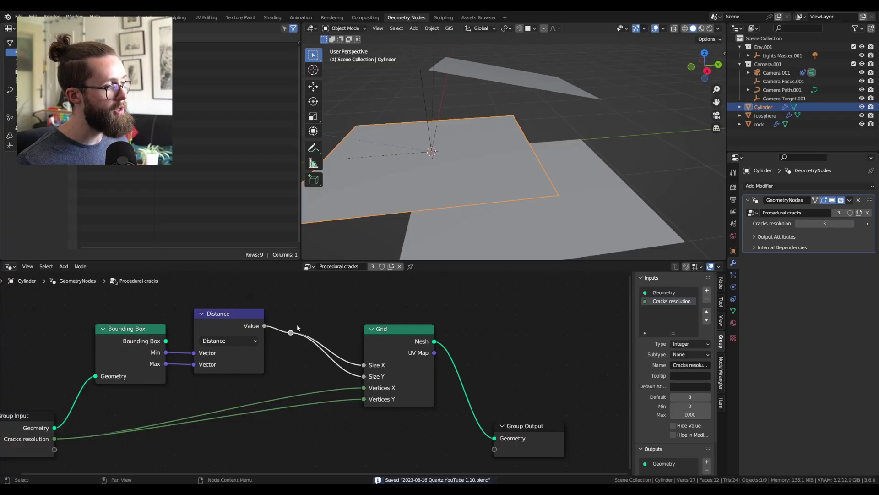
Step: Insert a Math node between the Distance node and the reroute that feeds the Grid sizes
drag(306, 357, 281, 320)
key(g)
click(315, 320)
key(shift+a)
click(290, 290)
text(math)
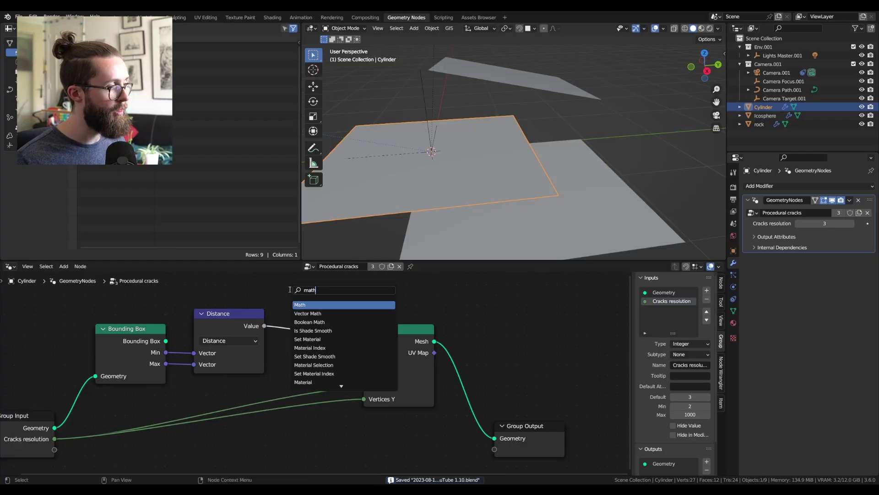
key(Return)
click(314, 307)
Step: Set the Math node to Divide with a divisor of 2
click(345, 314)
click(336, 372)
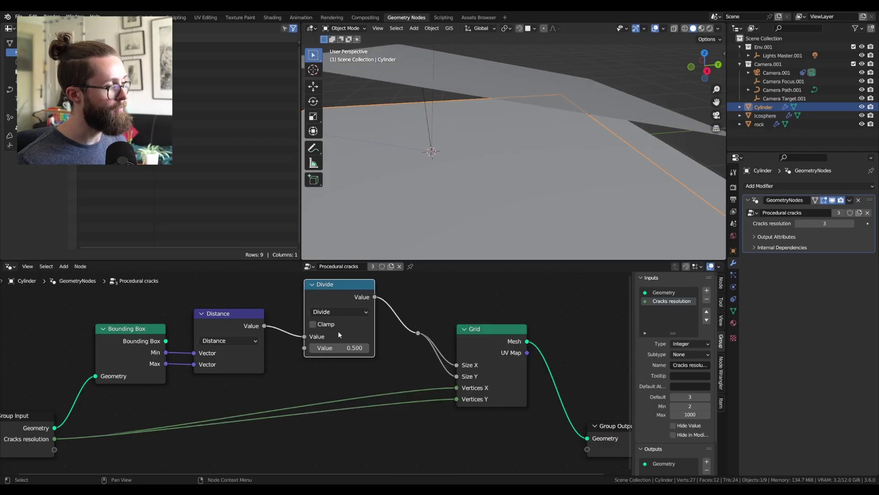
click(331, 347)
text(2)
key(Return)
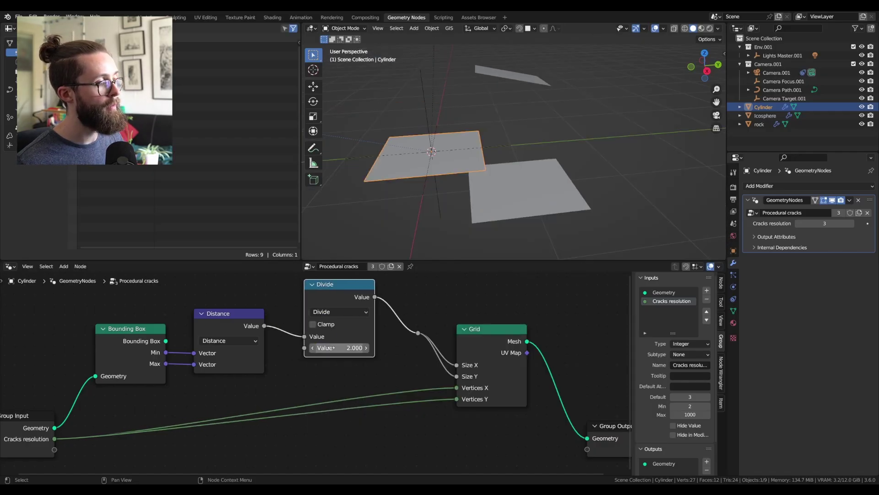
Step: Duplicate the Group Input below the Divide node and feed its Cracks resolution into the Grid's Vertices X and Y through a reroute
key(shift+d)
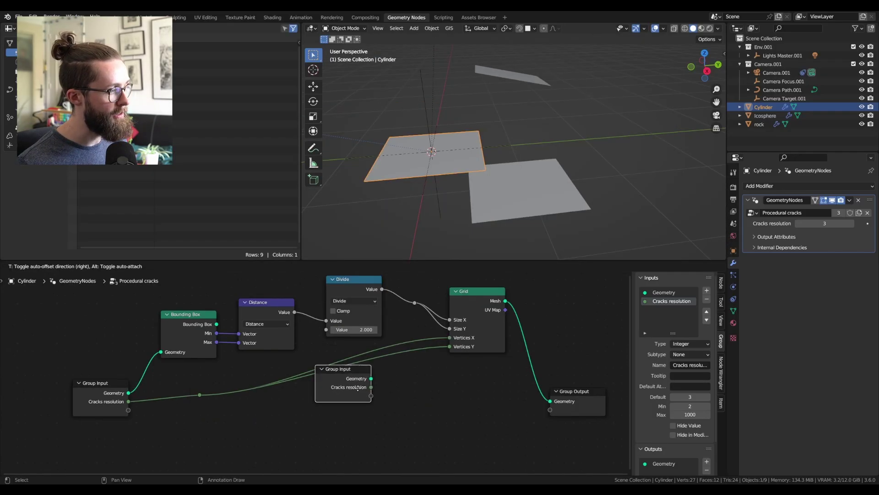
click(369, 387)
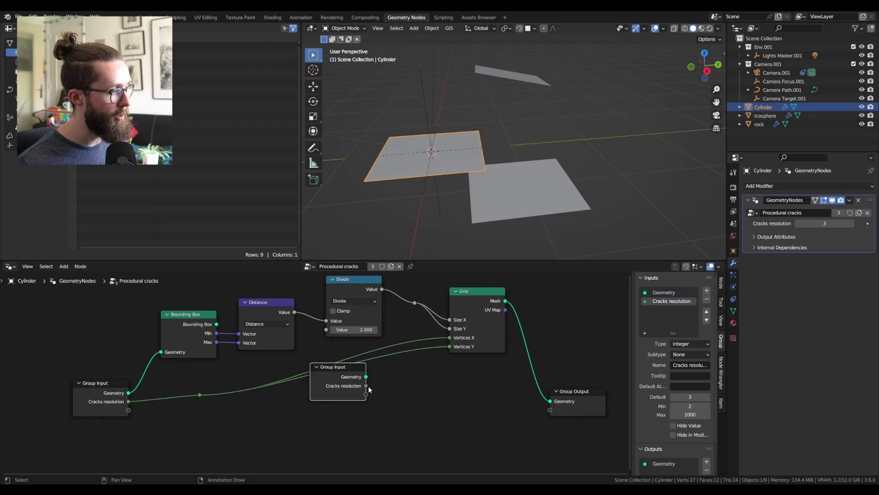
drag(367, 386, 449, 346)
key(g)
click(398, 352)
shift+right_drag(396, 356, 395, 382)
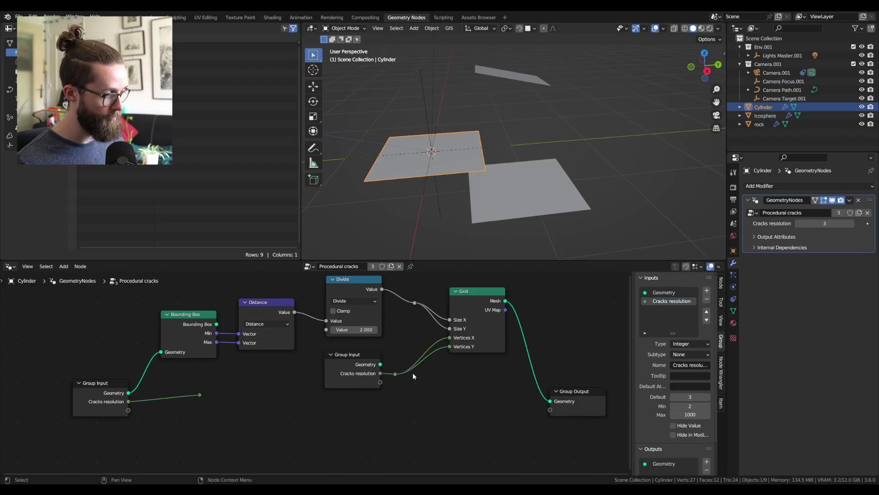
Step: Remove the leftover reroute beside the first Group Input, move the Group Output farther from the Grid and save the file
key(Home)
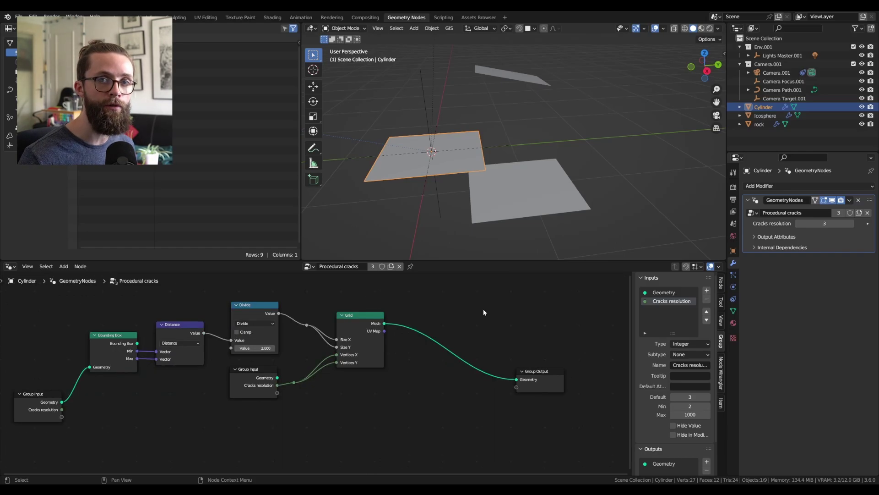
drag(528, 371, 552, 347)
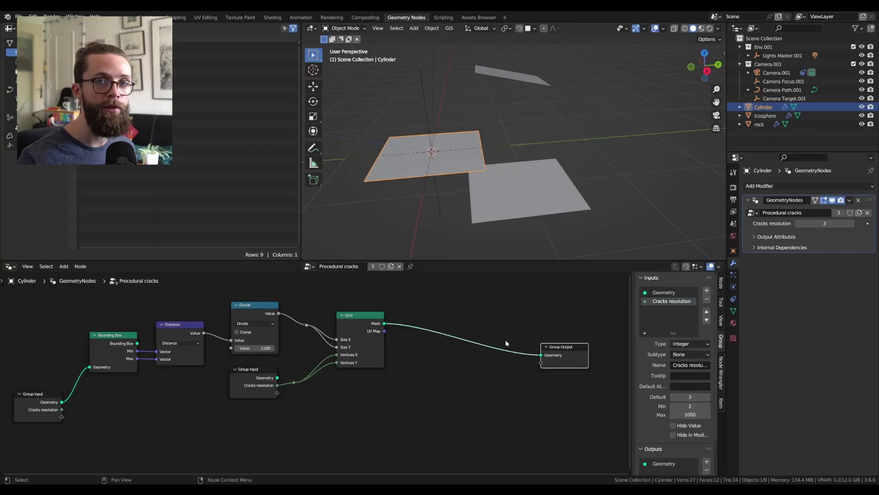
click(425, 337)
key(ctrl+s)
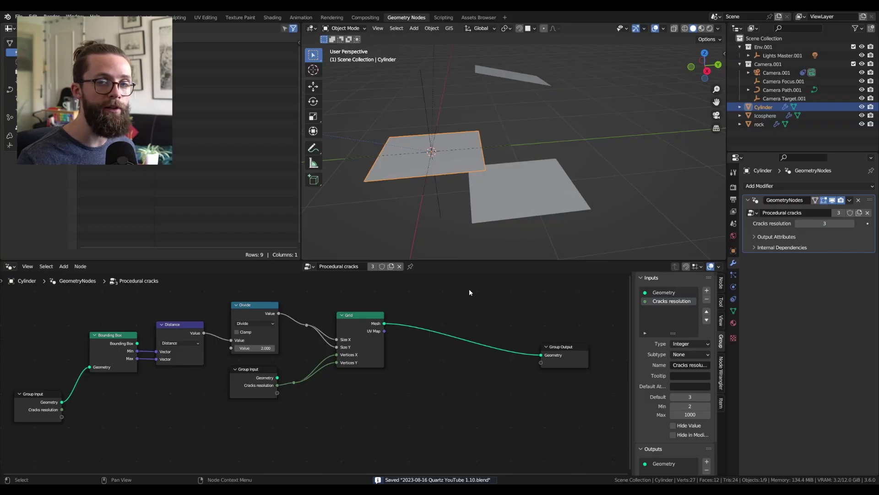
Step: Add a new group input to the node tree and name it "Cracks amount"
middle_drag(51, 413, 76, 389)
click(76, 389)
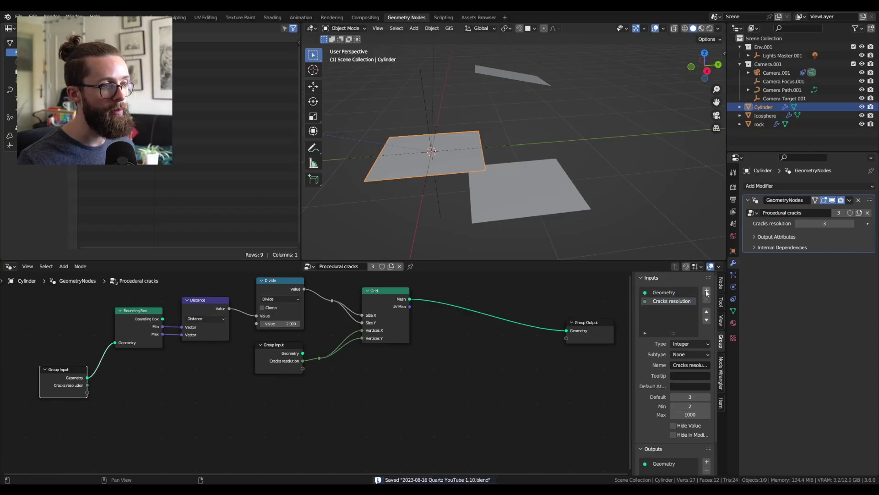
click(707, 290)
double_click(672, 311)
text(Cracks amount)
key(Return)
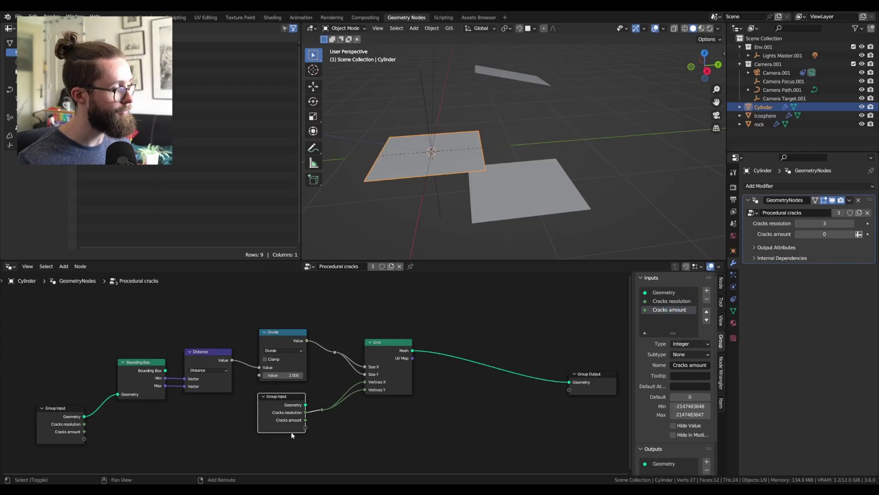
Step: Duplicate the Group Input above the Divide node and feed its Cracks amount into the Count of a new Mesh Line node
key(shift+d)
click(319, 301)
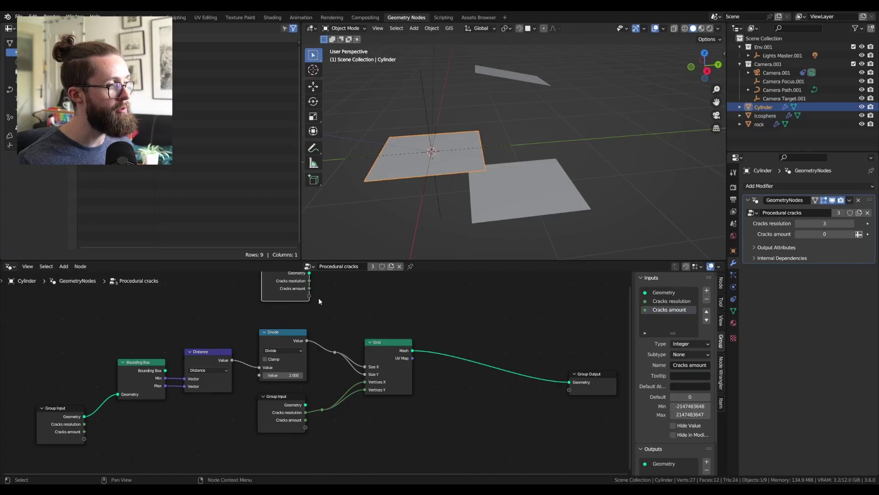
middle_drag(319, 301, 299, 324)
drag(289, 323, 342, 321)
text(mesh line)
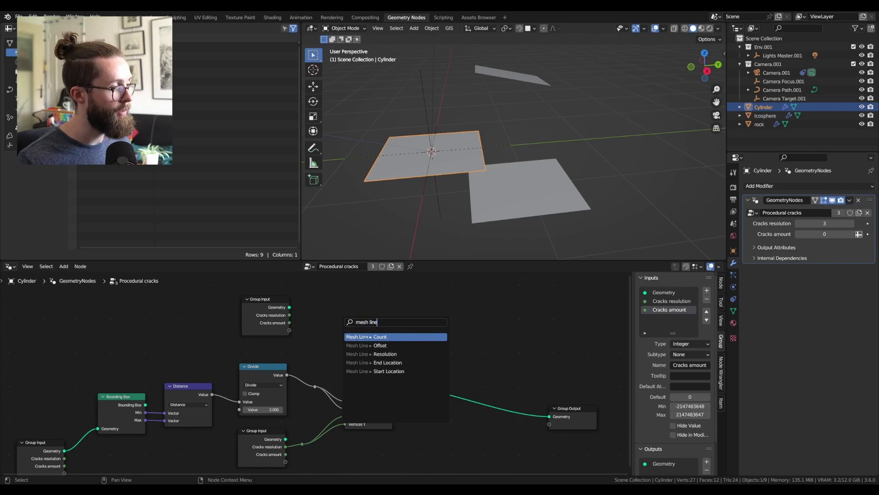
key(Return)
Step: Set the Mesh Line's Z offset to 0 m and save the file
click(368, 361)
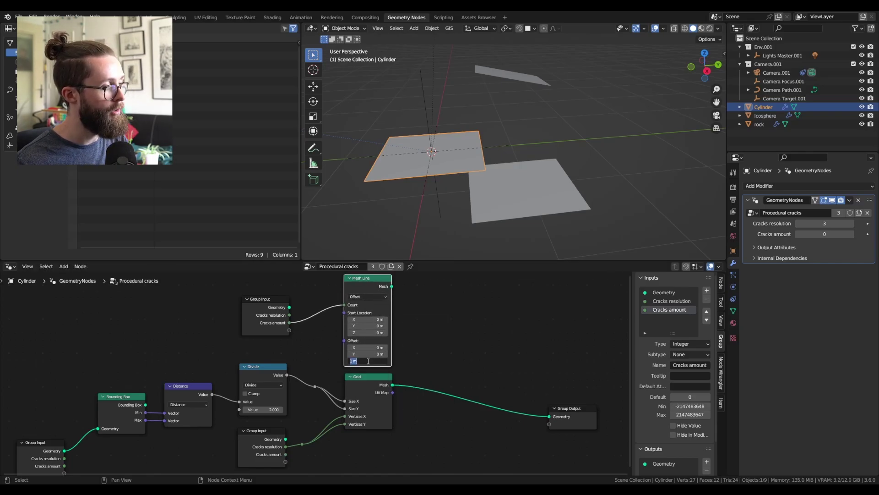
text(0)
key(Return)
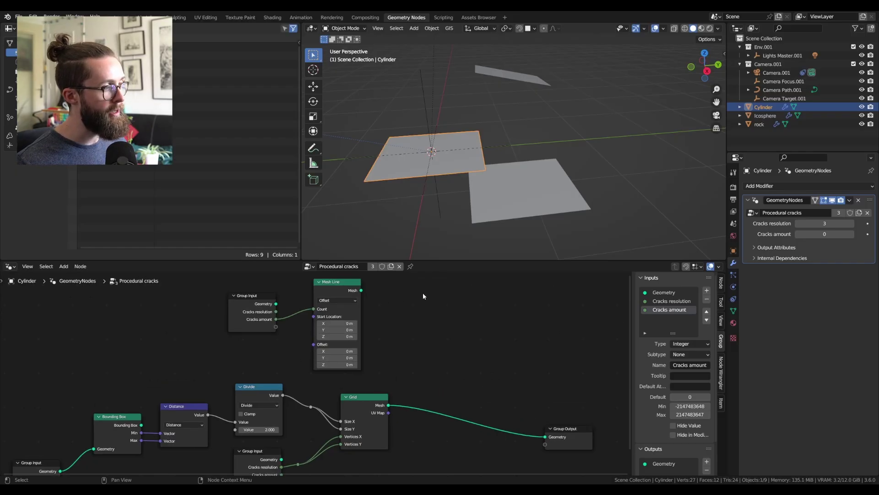
key(ctrl+s)
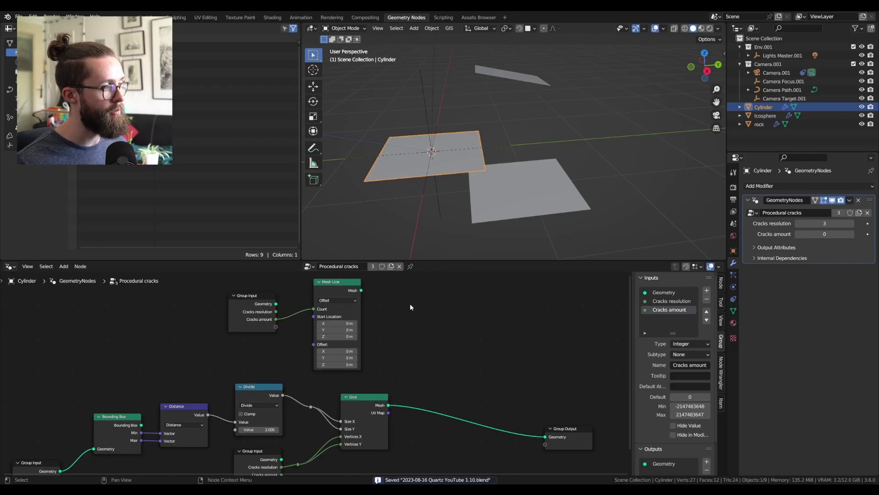
Step: Add an Instance on Points node between the Mesh Line and the Group Output
key(shift+a)
text(inst)
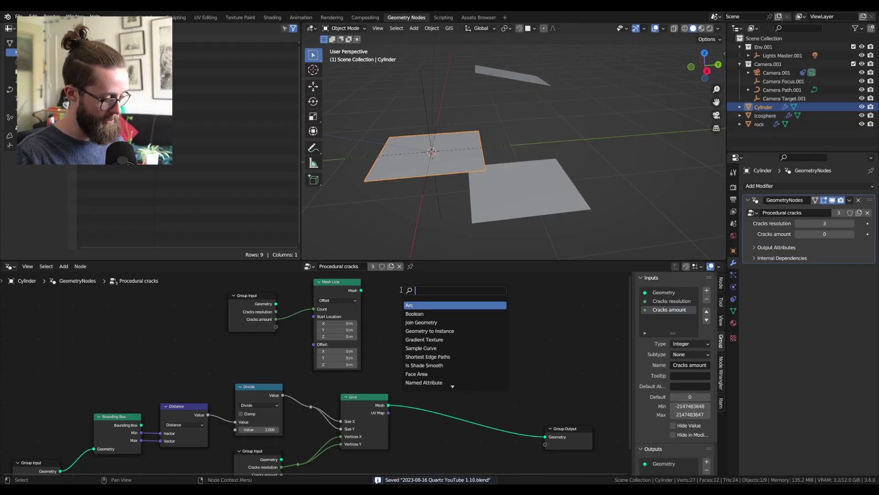
text(an)
click(429, 349)
click(462, 300)
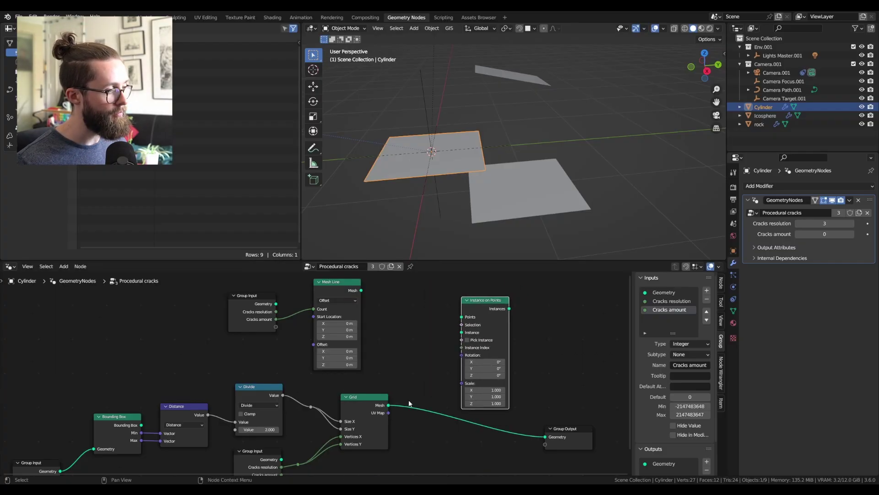
Step: Instance the Grid on the Mesh Line's points, send the instances to the Group Output, save, and raise Cracks amount to 3
drag(389, 405, 464, 333)
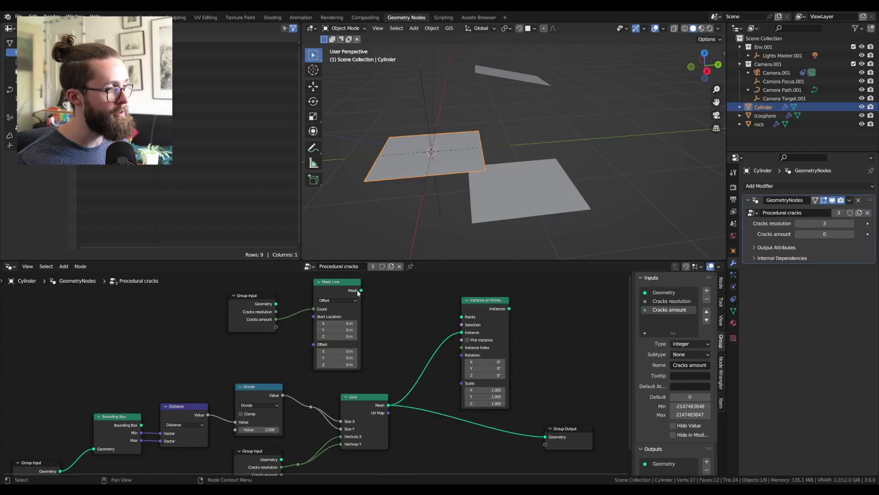
drag(360, 291, 545, 437)
drag(490, 311, 472, 356)
key(ctrl+s)
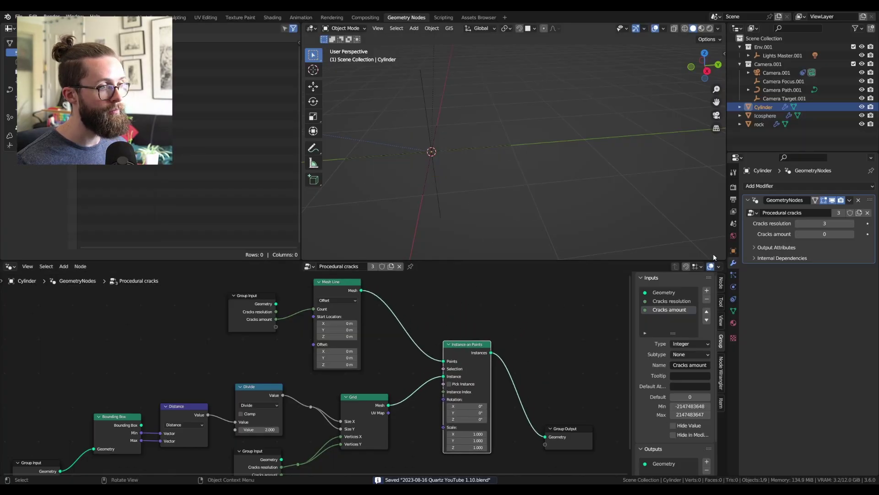
click(851, 235)
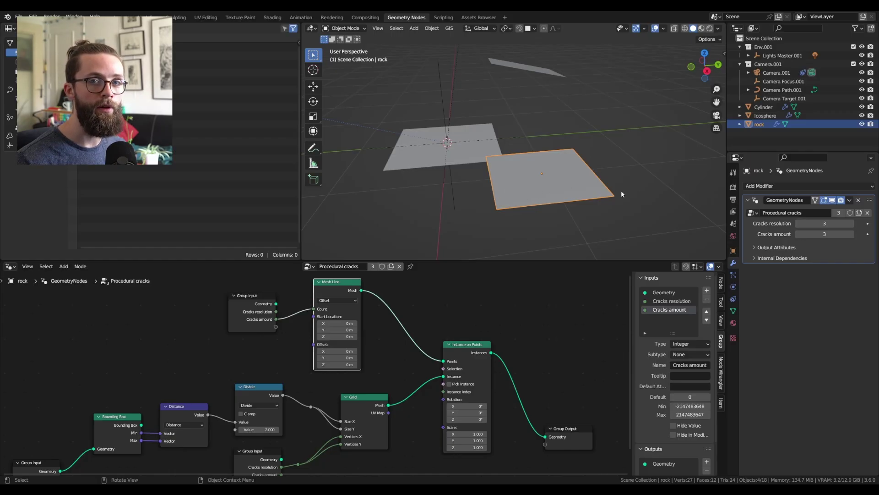
Step: Move the Mesh Line and its Group Input back and insert a Set Position node before Instance on Points
drag(264, 341, 340, 292)
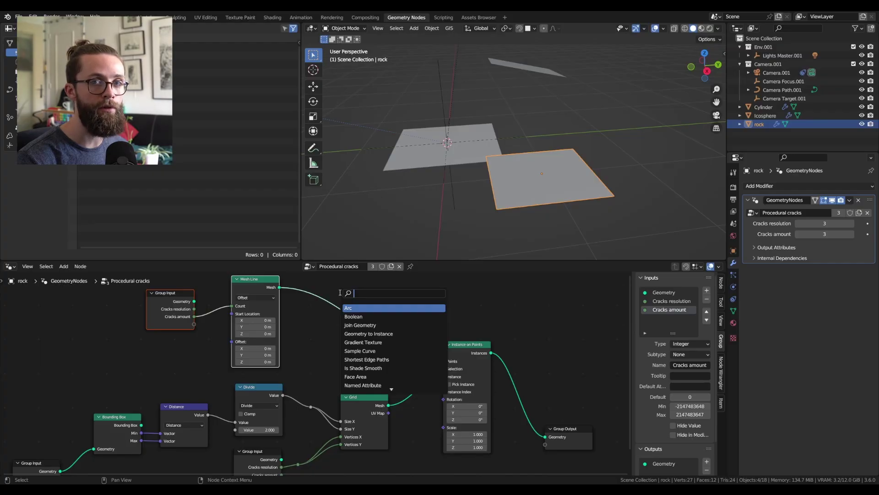
text(set)
key(Down)
key(Down)
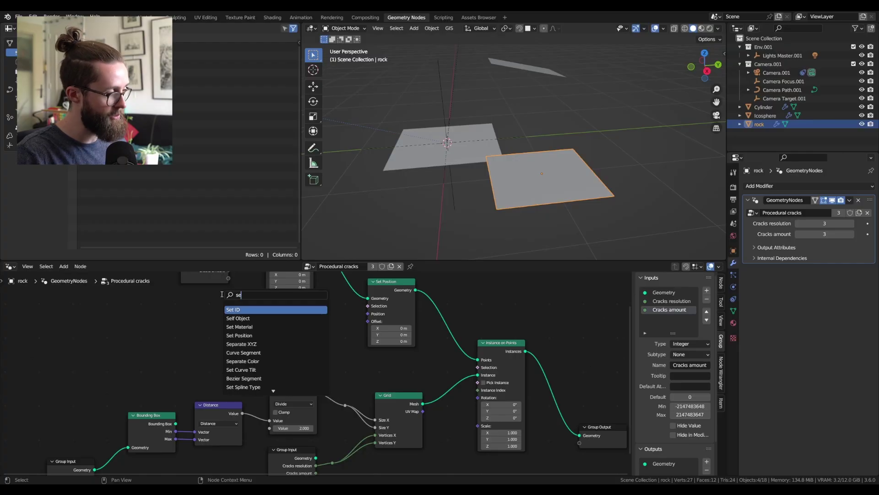
Step: Add a Random Value node set to Vector and feed its value into the Set Position node's Position
key(BackSpace)
key(BackSpace)
key(BackSpace)
text(rand)
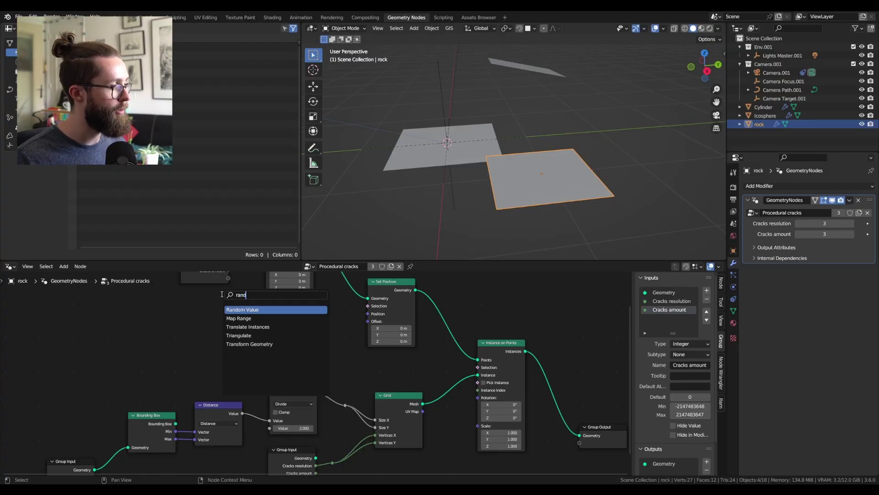
key(Return)
click(233, 304)
click(234, 316)
click(237, 320)
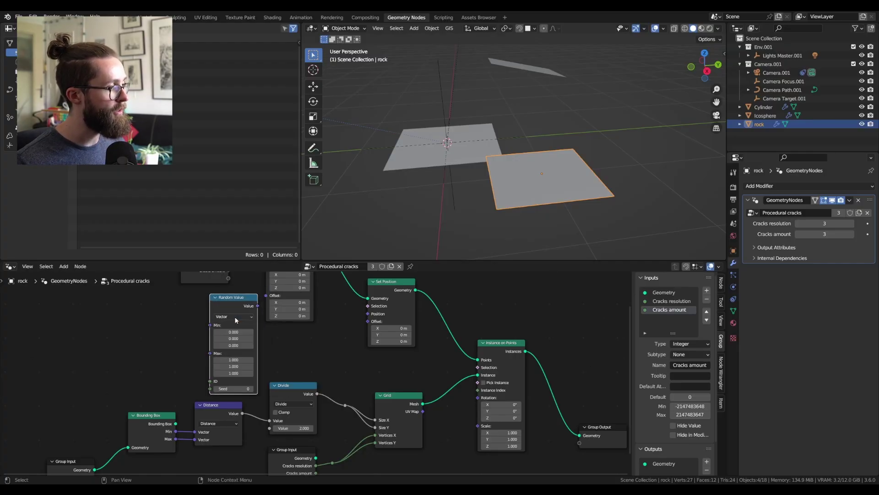
drag(258, 306, 368, 314)
Step: Feed the Bounding Box Min and Max into the Random Value's Min and Max through reroutes, and shift the Bounding Box to make room
middle_drag(173, 425, 202, 411)
drag(205, 418, 239, 311)
drag(205, 425, 239, 318)
shift+right_drag(210, 404, 215, 424)
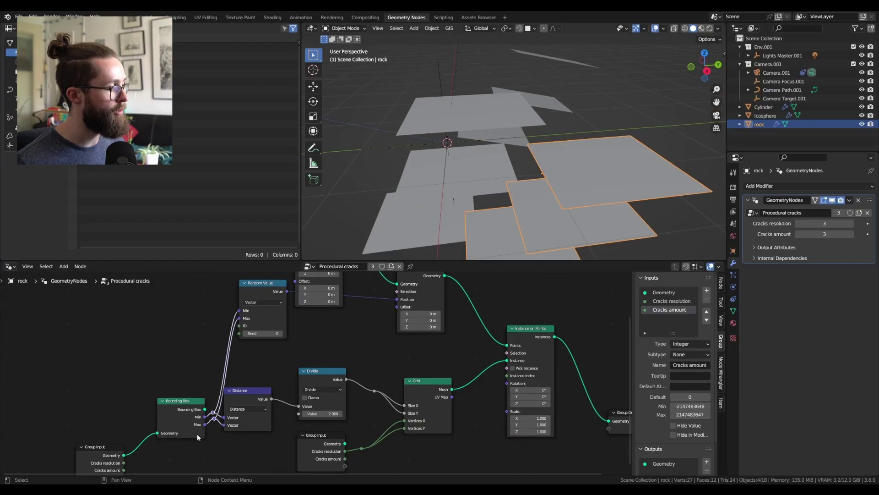
drag(184, 412, 179, 419)
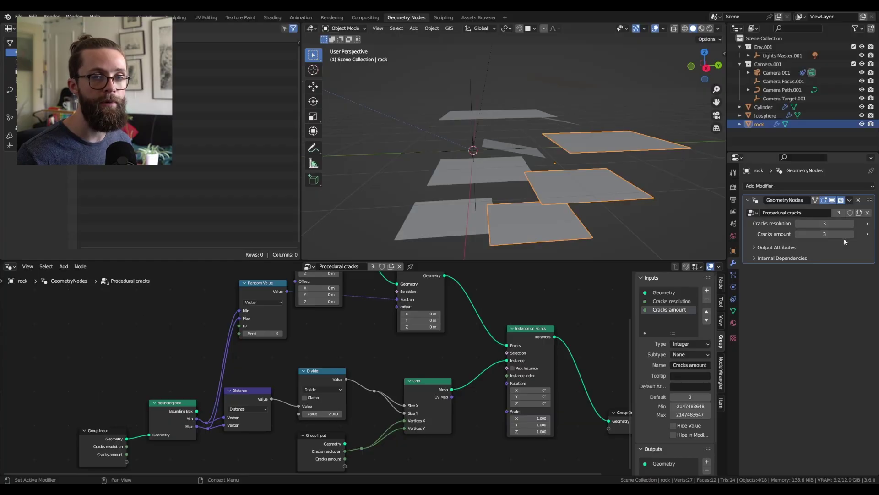
Step: Expose the position Random Value's Seed as a group input by linking it to the upper Group Input, and save the file
middle_drag(240, 280, 247, 350)
drag(244, 329, 249, 403)
key(ctrl+s)
Step: Duplicate the Random Value node and place the copy below the Grid node
middle_drag(407, 419, 389, 309)
scroll(389, 309, down, 1)
click(264, 316)
key(shift+d)
click(403, 433)
scroll(381, 342, up, 3)
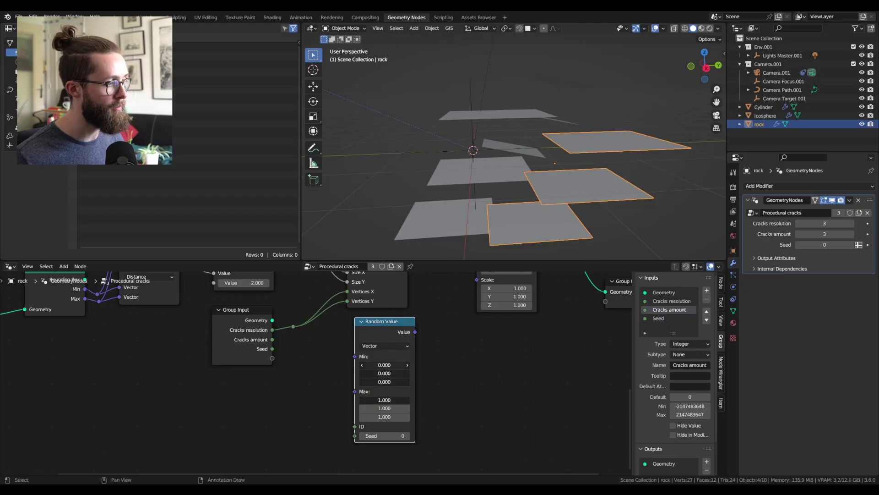
Step: Set all three Min components of the copied Random Value to -pi and all three Max components to pi
drag(389, 365, 389, 400)
key(Escape)
drag(388, 364, 388, 382)
text(-pi)
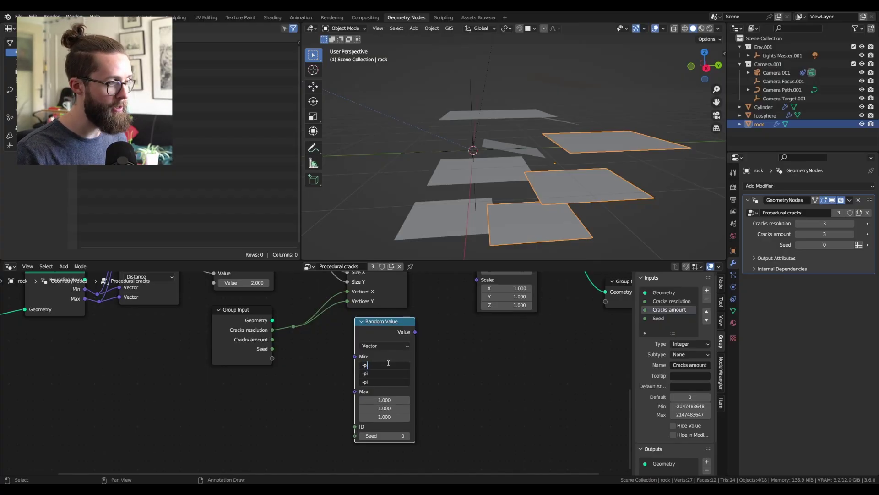
key(Return)
drag(396, 399, 397, 417)
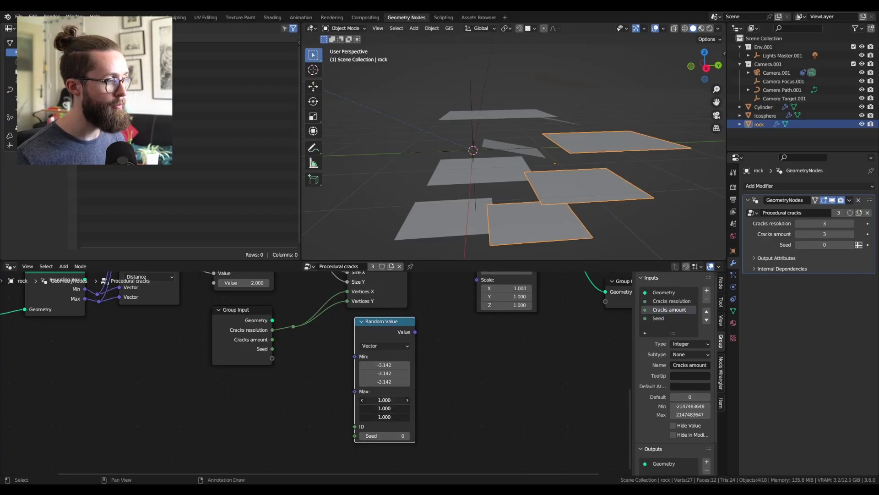
text(pi)
key(Return)
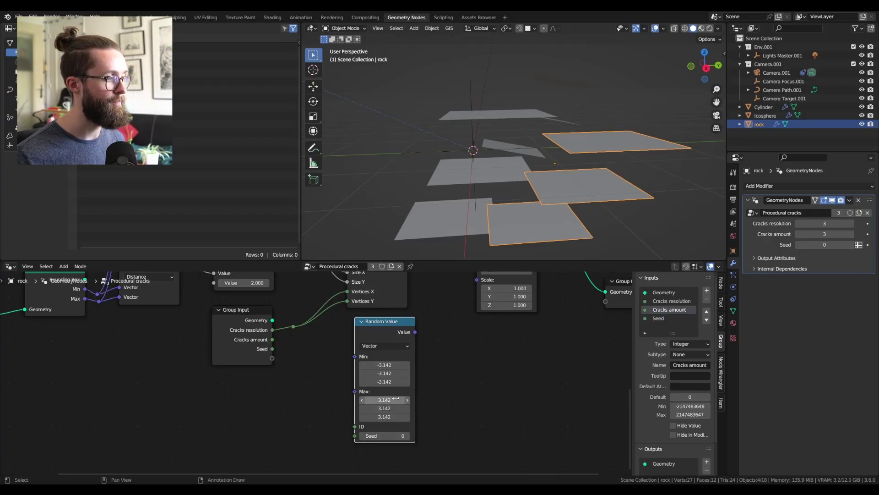
Step: Feed the copied Random Value into the Rotation of the Instance on Points node
middle_drag(440, 362, 439, 399)
drag(414, 369, 484, 290)
scroll(476, 348, down, 3)
middle_drag(435, 399, 448, 369)
scroll(367, 339, down, 1)
Step: Duplicate the Group Input beside the rotation Random Value, link its Seed to that node's Seed, and save the file
middle_drag(355, 331, 340, 361)
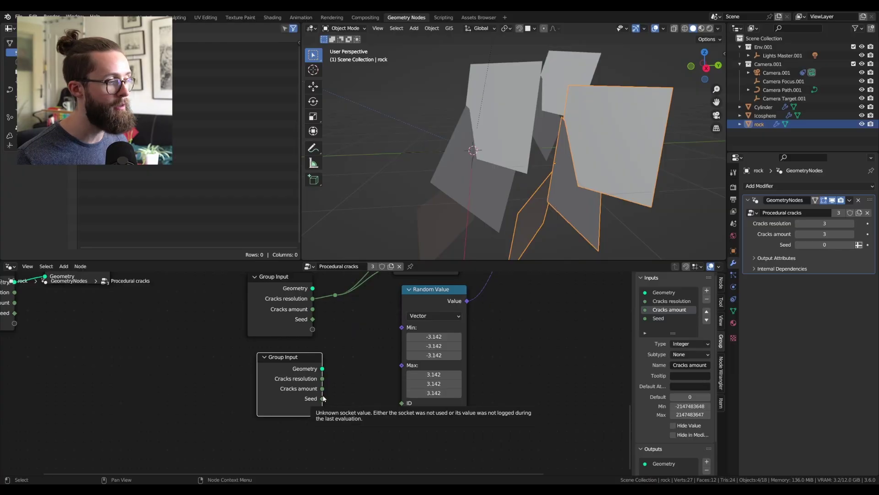
drag(323, 399, 403, 418)
scroll(326, 409, down, 8)
key(ctrl+s)
Step: Tidy the layout by repositioning Instance on Points, the rotation Random Value with its Group Input, and the bounding box nodes, then save
drag(446, 303, 486, 303)
drag(314, 441, 412, 368)
click(480, 404)
drag(353, 405, 381, 409)
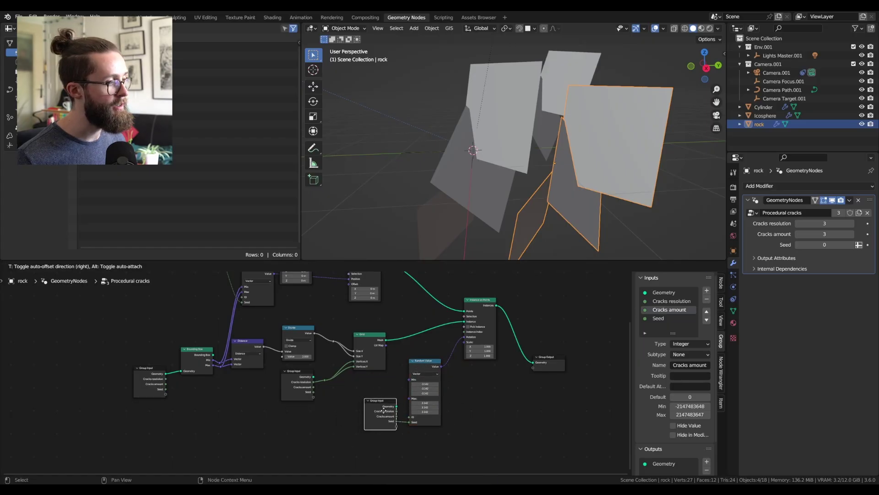
key(Home)
scroll(210, 389, up, 3)
drag(202, 378, 202, 373)
drag(159, 398, 162, 393)
scroll(320, 412, down, 3)
key(ctrl+s)
Step: Move the Group Output farther away and insert a Realize Instances node after Instance on Points
drag(483, 395, 546, 394)
scroll(470, 363, up, 5)
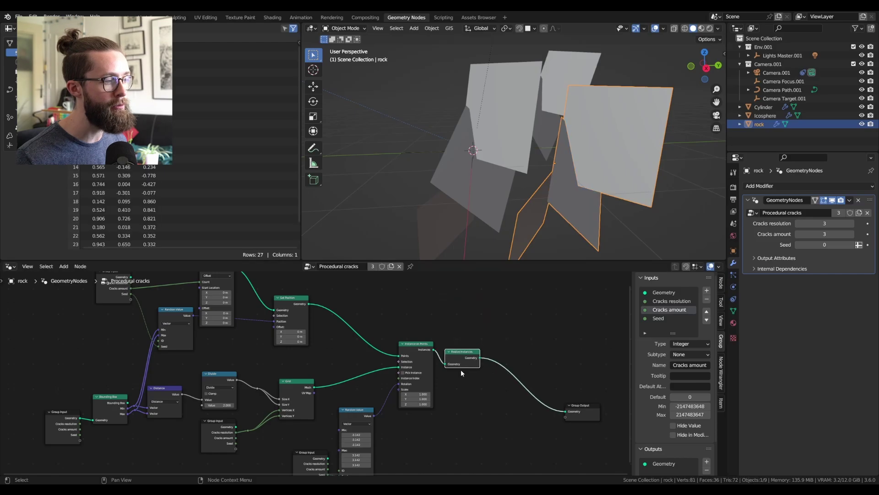
click(466, 350)
Step: Enclose all nodes except the Group Output in a frame
key(Home)
scroll(477, 358, down, 2)
drag(484, 451, 190, 298)
key(ctrl+j)
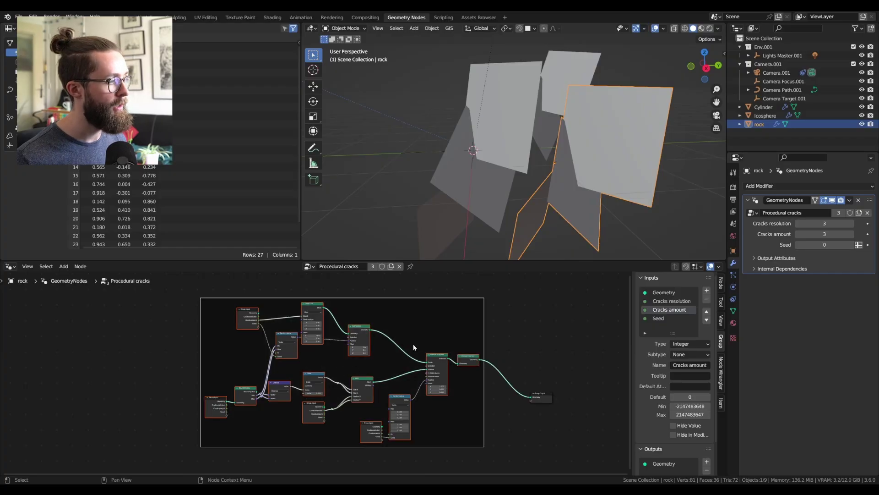
click(407, 336)
Step: Label the frame around the nodes "INSTANCE CRACKS"
click(353, 298)
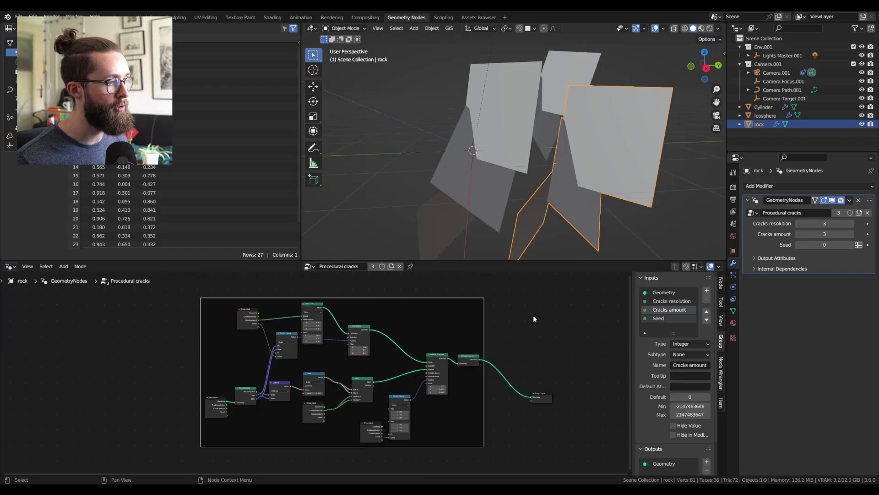
click(721, 284)
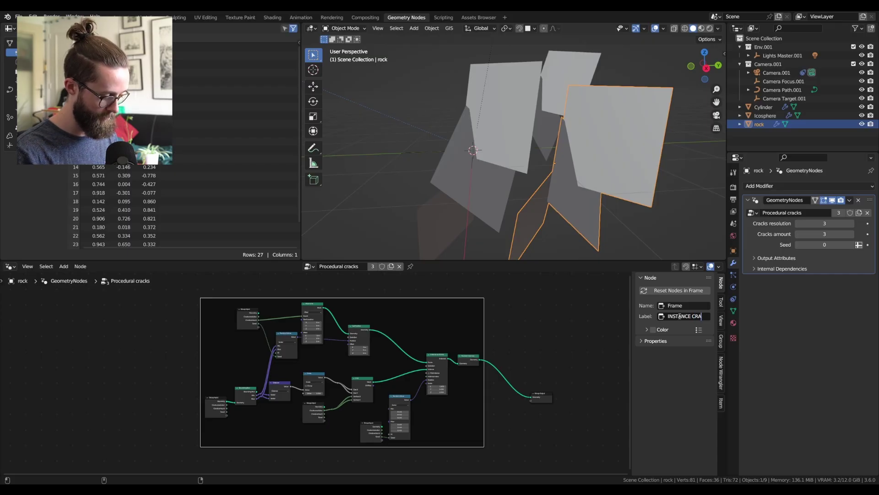
text(S)
key(Return)
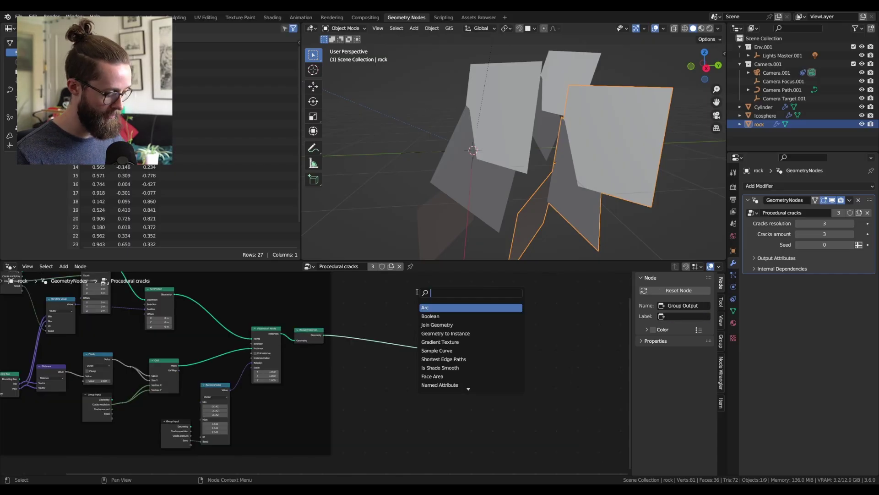
Step: Insert a Join Geometry node between Realize Instances and the Group Output
text(join)
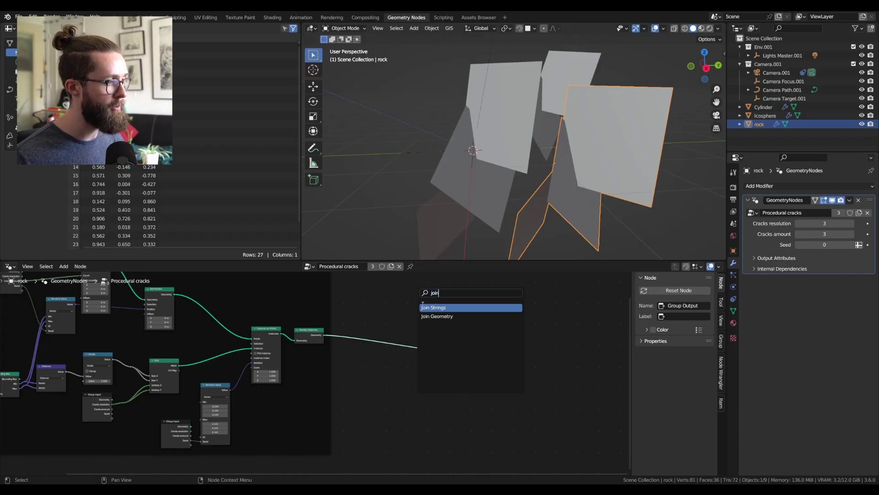
click(438, 317)
click(447, 373)
Step: Add a Group Input beside the Join Geometry node, feed its Geometry into the join, and save the file
scroll(442, 373, up, 5)
key(shift+a)
click(378, 297)
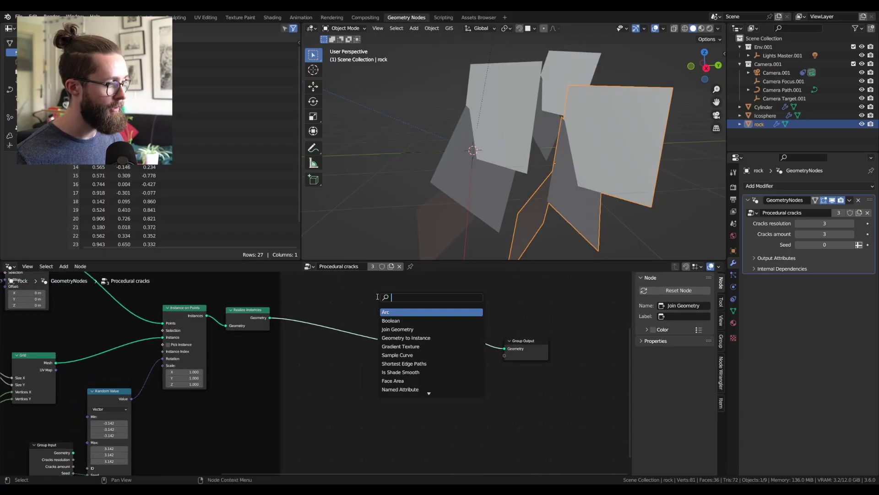
text(group)
click(393, 312)
click(328, 359)
drag(350, 364, 419, 345)
key(ctrl+s)
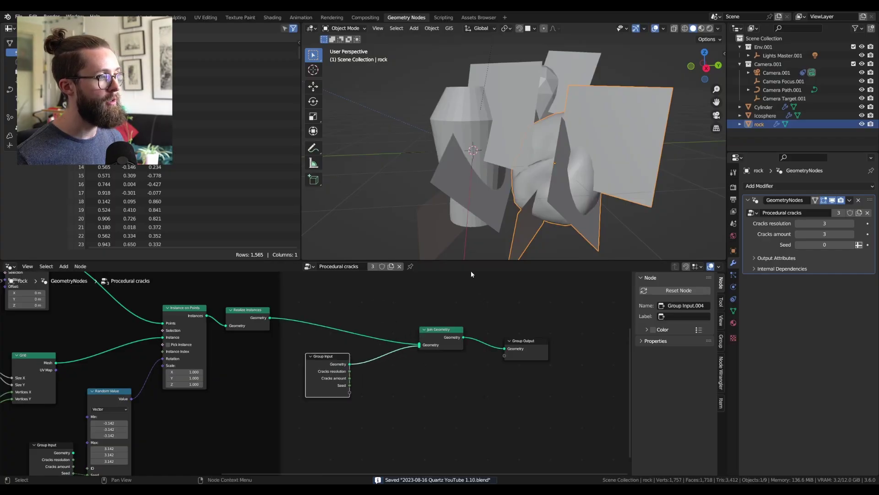
Step: Check the joined meshes and crack planes in the viewport and move the new Group Input closer to Join Geometry
middle_drag(504, 186, 565, 185)
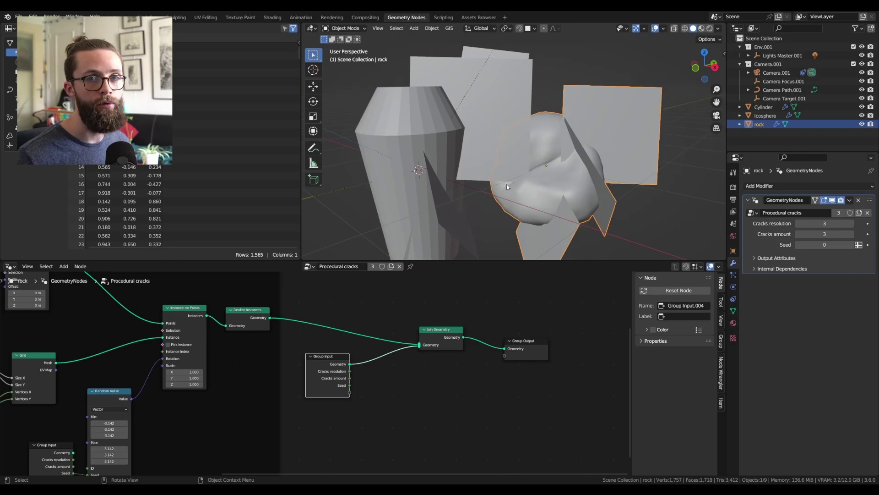
scroll(478, 191, down, 3)
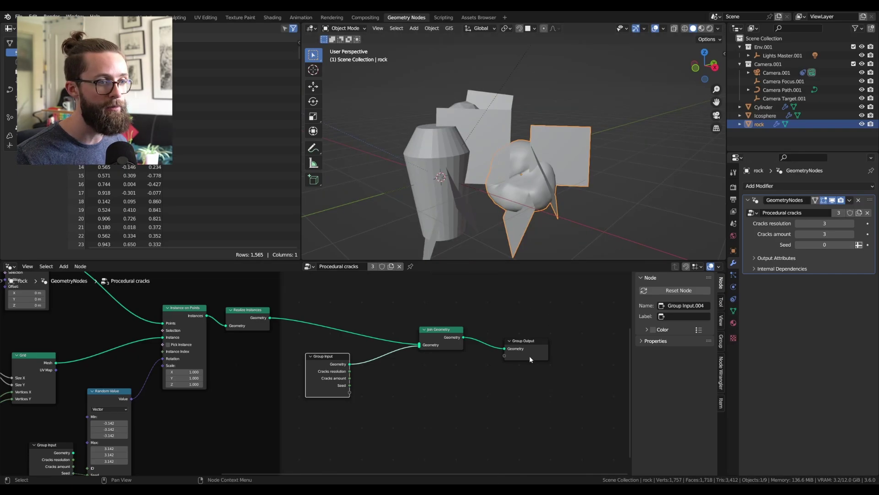
click(362, 310)
drag(329, 357, 353, 351)
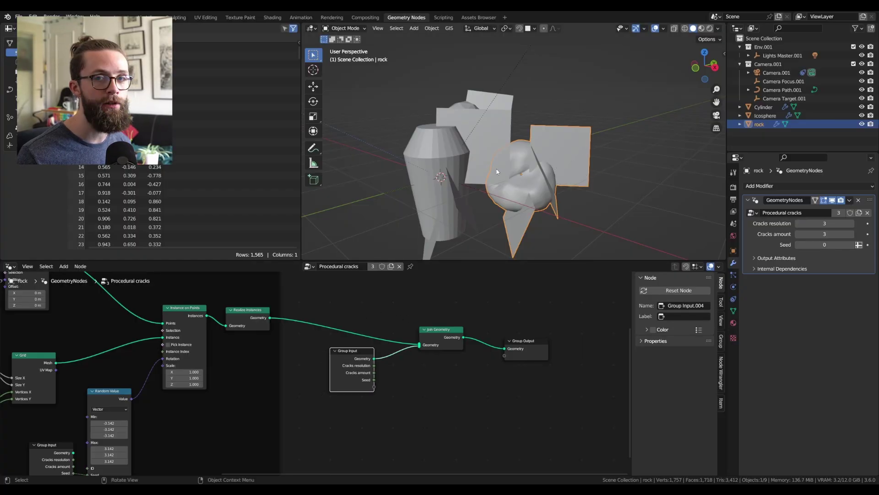
Step: Save the file and check the crack planes in the viewport
click(421, 316)
key(ctrl+s)
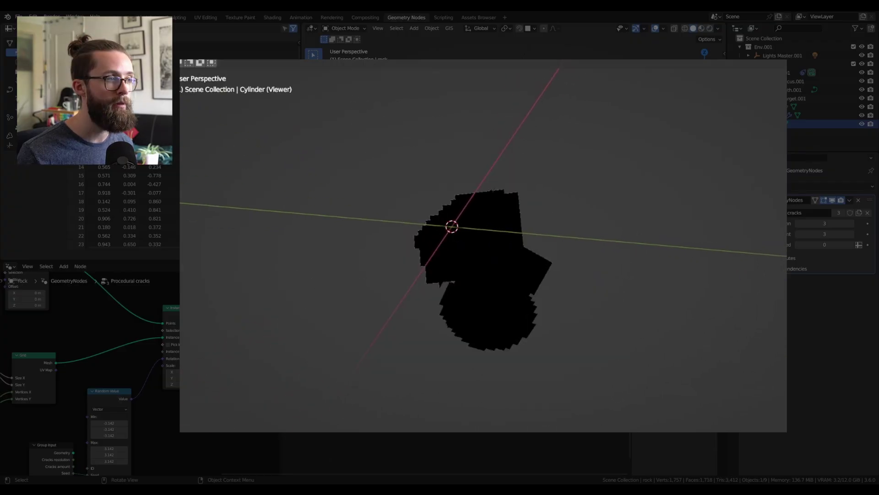
middle_drag(535, 314, 633, 361)
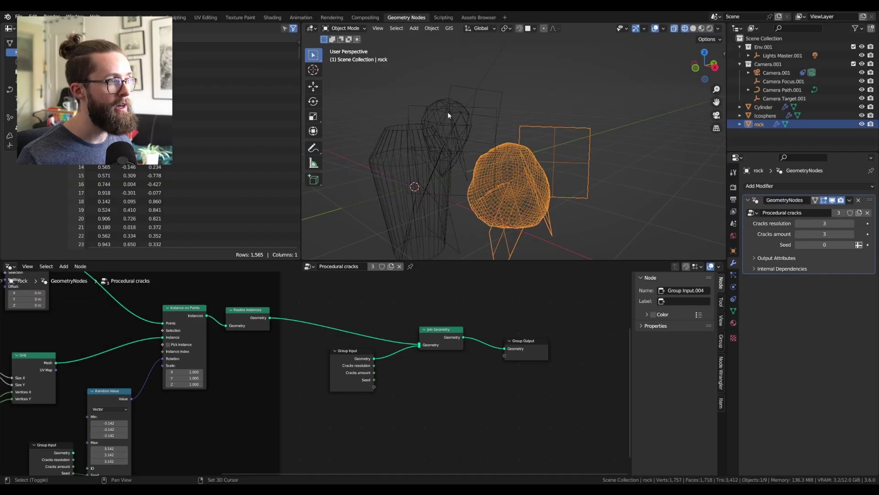
Step: Add the icosphere and cylinder to the rock selection and set Cracks resolution to 32 and Cracks amount to 10
shift+click(448, 115)
shift+click(409, 161)
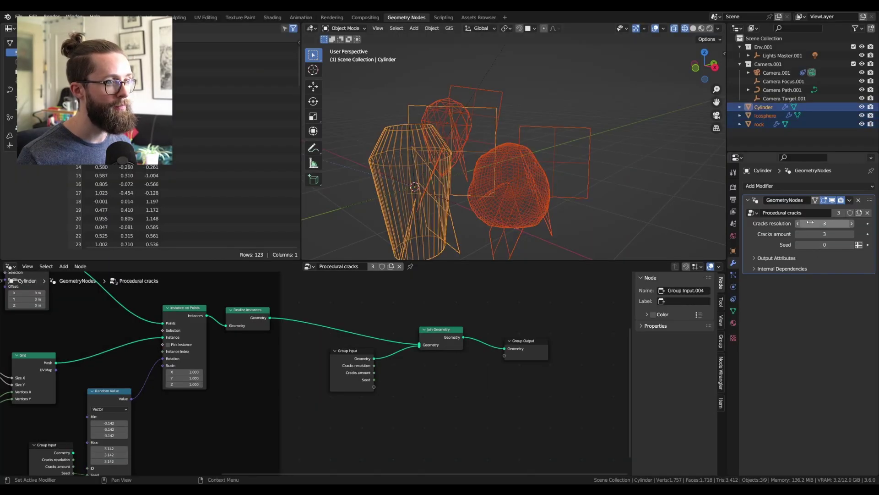
click(824, 224)
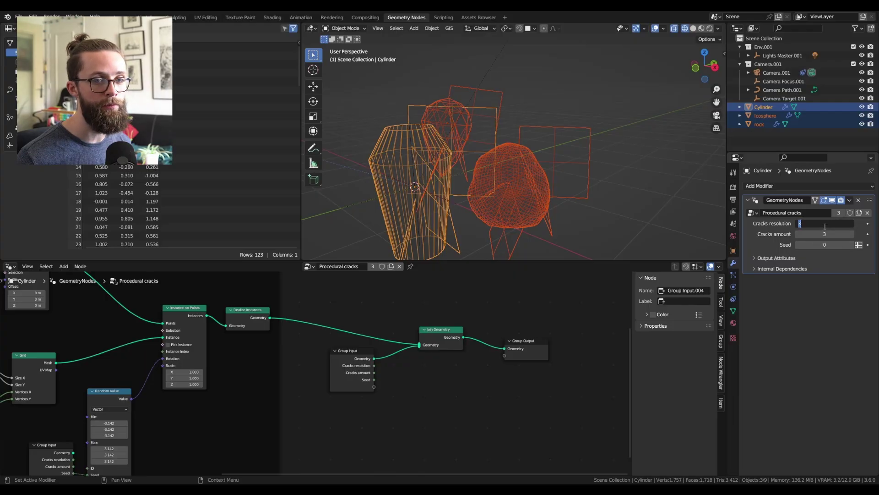
text(32)
key(Return)
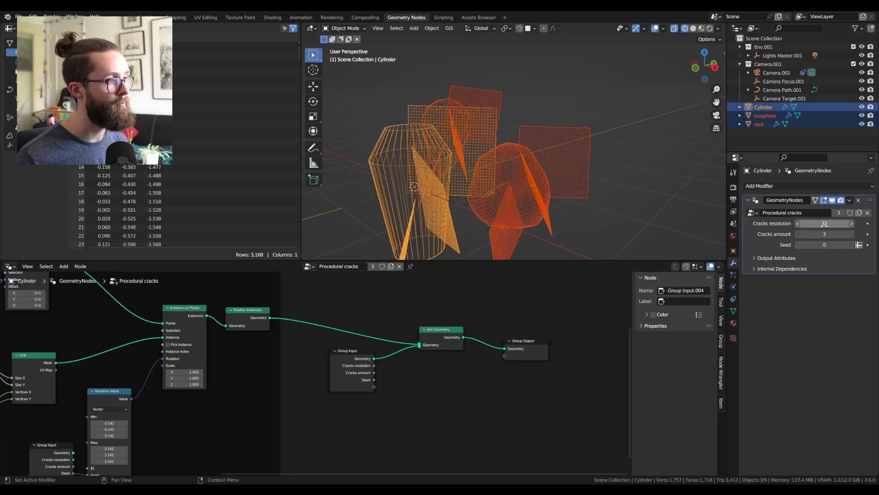
click(830, 234)
text(10)
key(Return)
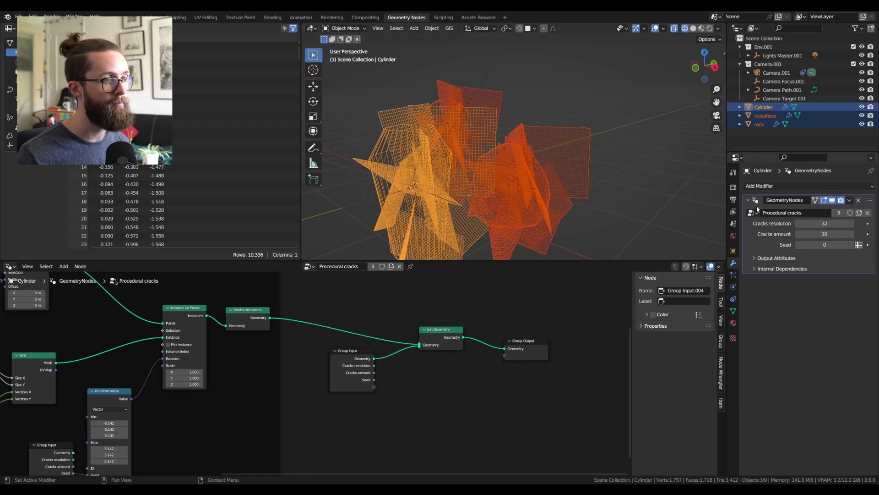
click(624, 229)
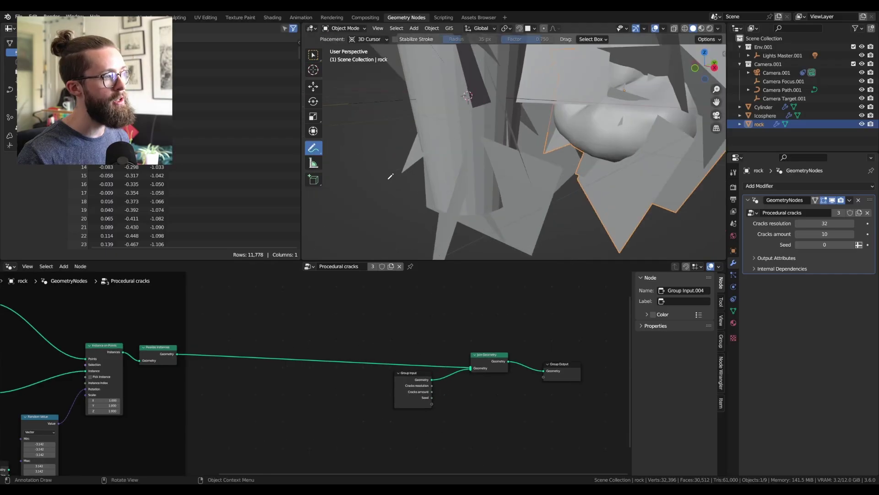
Step: Annotate the crack plane's tip sticking out of the cylinder and sketch arrows between that tip and the cylinder's surface
scroll(391, 178, up, 4)
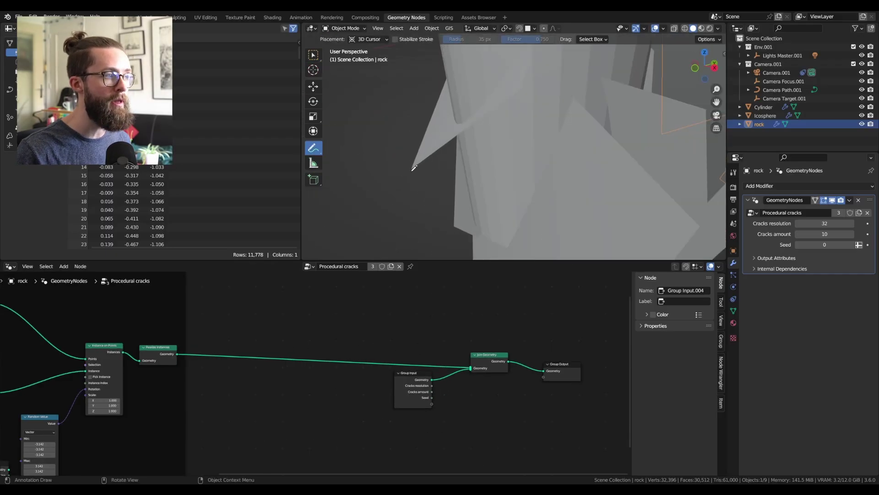
mouse_move(407, 160)
mouse_down()
mouse_move(423, 176)
mouse_move(426, 157)
mouse_up()
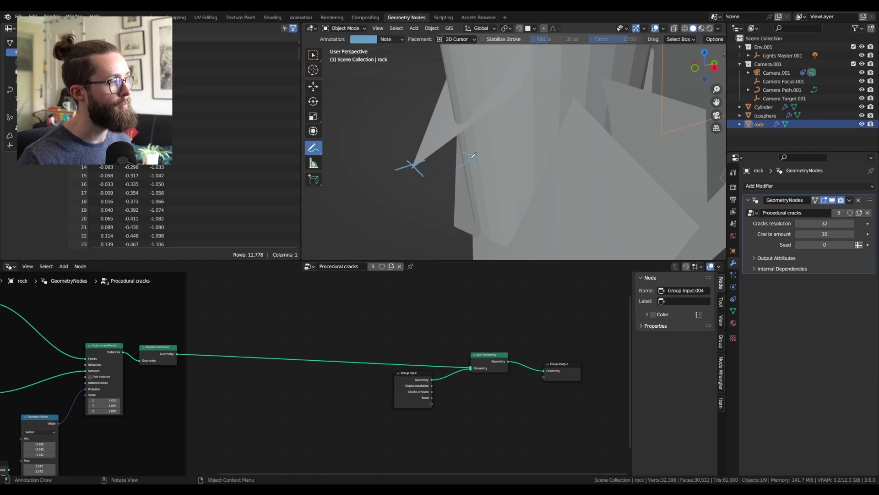
mouse_move(474, 155)
mouse_down()
mouse_move(410, 162)
mouse_move(443, 173)
mouse_up()
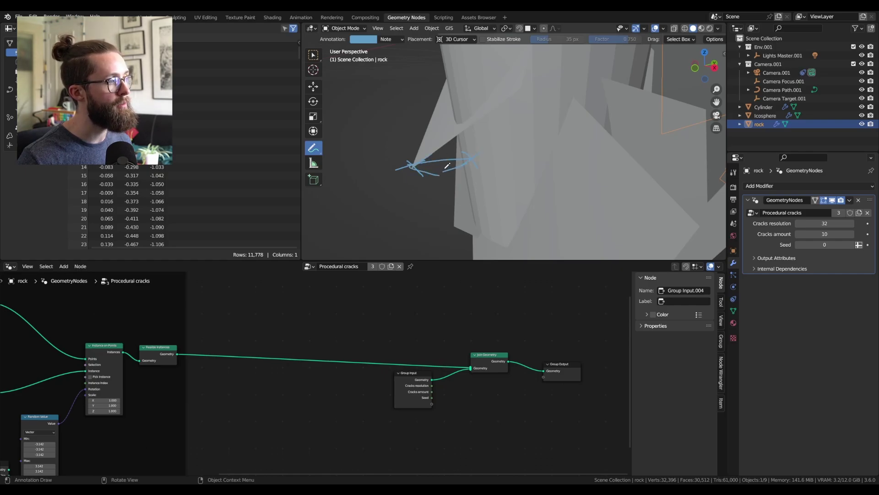
mouse_move(444, 170)
mouse_down()
mouse_move(460, 176)
mouse_move(473, 158)
mouse_up()
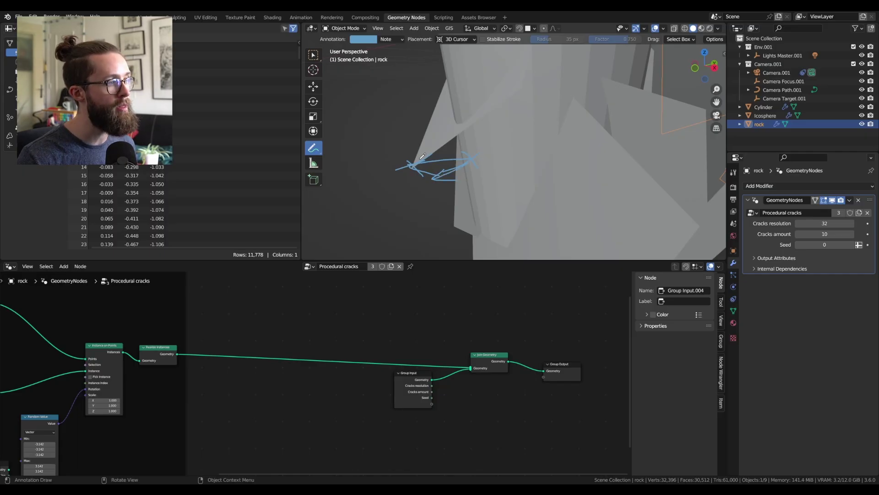
drag(409, 154, 422, 170)
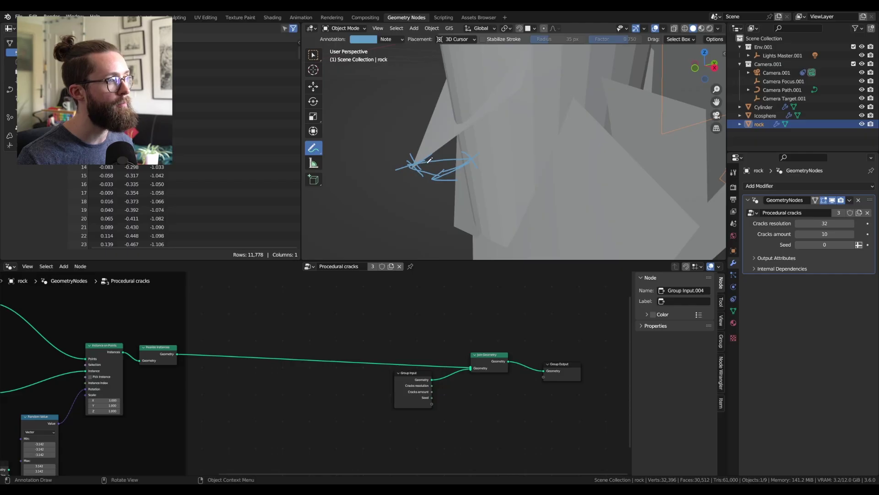
Step: Undo the extra annotation strokes drawn beside the cylinder above the first sketch
middle_drag(430, 159, 422, 85)
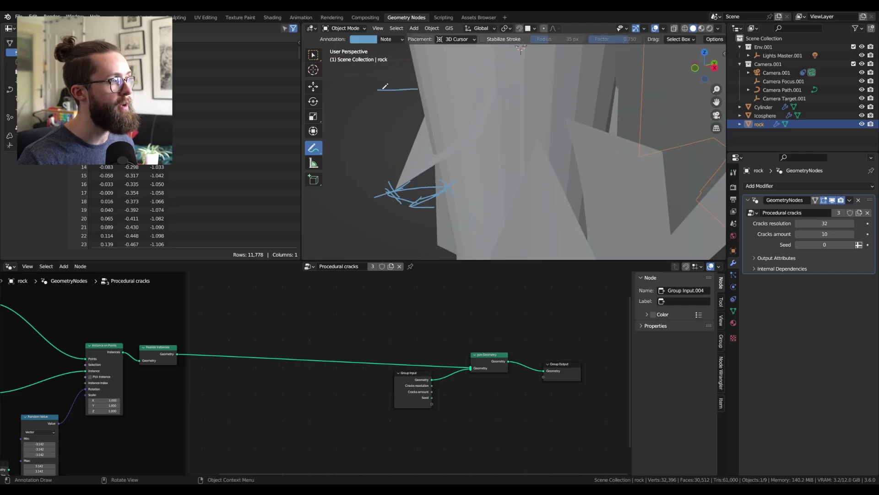
mouse_move(392, 84)
mouse_down()
mouse_move(374, 88)
mouse_move(388, 94)
mouse_move(486, 67)
mouse_move(395, 82)
mouse_move(416, 72)
mouse_up()
key(ctrl+z)
key(ctrl+z)
key(ctrl+z)
key(ctrl+z)
Step: Duplicate the Group Input next to Join Geometry and place the copy just after the INSTANCE CRACKS frame
scroll(486, 382, up, 1)
middle_drag(485, 383, 401, 344)
mouse_move(478, 373)
mouse_down()
mouse_move(285, 311)
mouse_move(422, 314)
mouse_up()
click(422, 315)
key(shift+d)
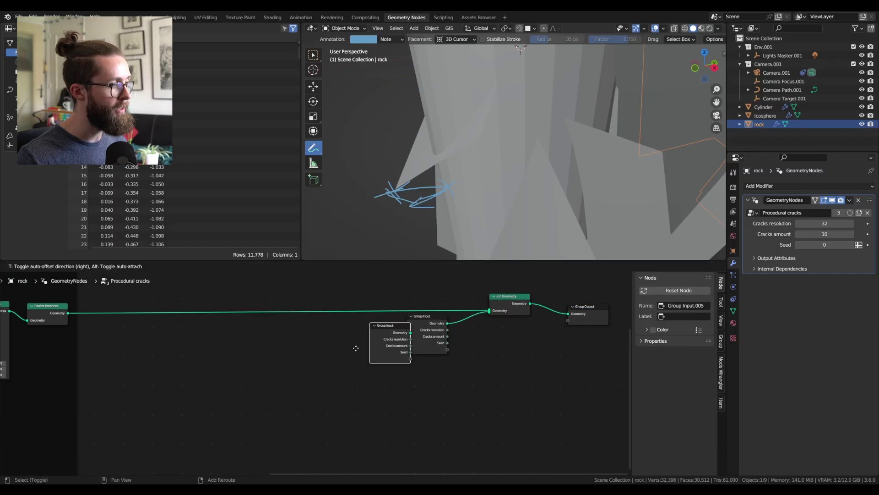
click(206, 376)
scroll(208, 373, up, 1)
Step: Add a Sample Nearest Surface node and feed the duplicated Group Input's Geometry into its Mesh input
key(shift+a)
text(sample)
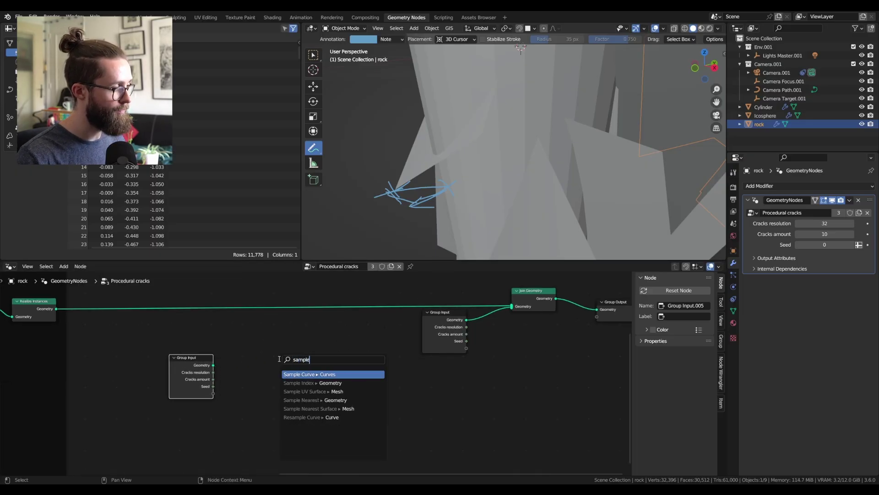
click(311, 408)
click(304, 382)
scroll(293, 376, up, 2)
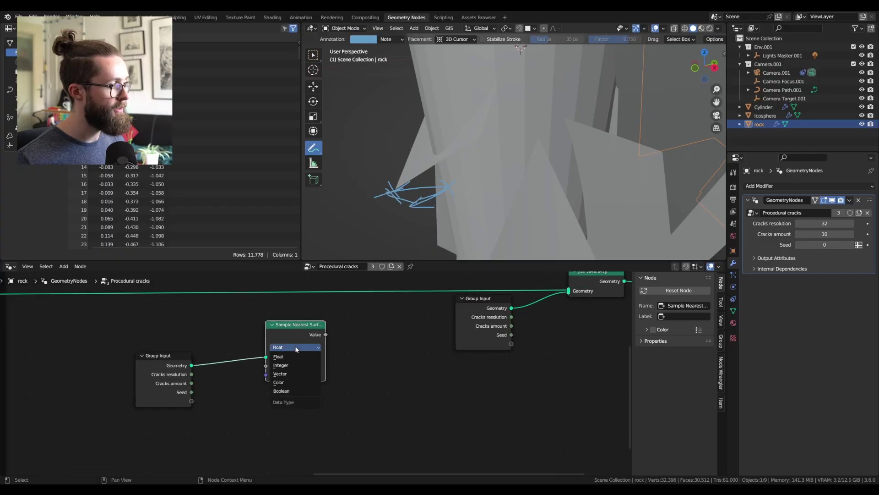
Step: Set Sample Nearest Surface to Vector and feed a Position node into its Value input
drag(267, 368, 197, 338)
text(pos)
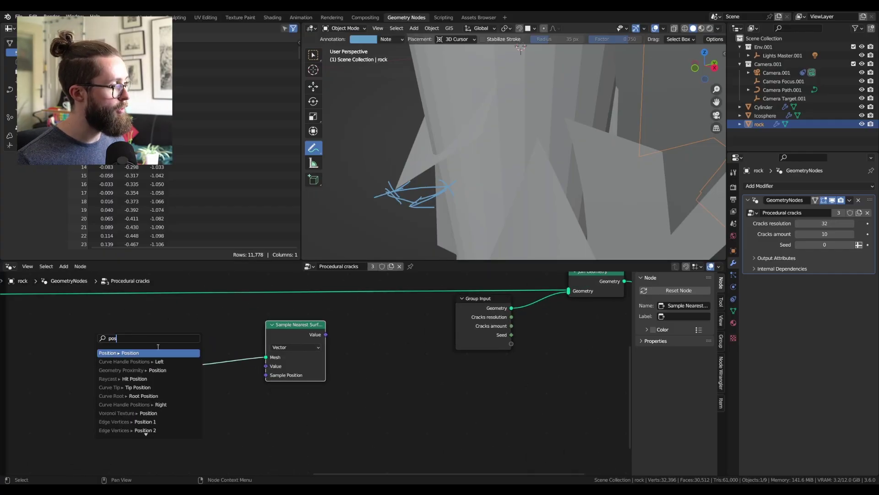
key(Return)
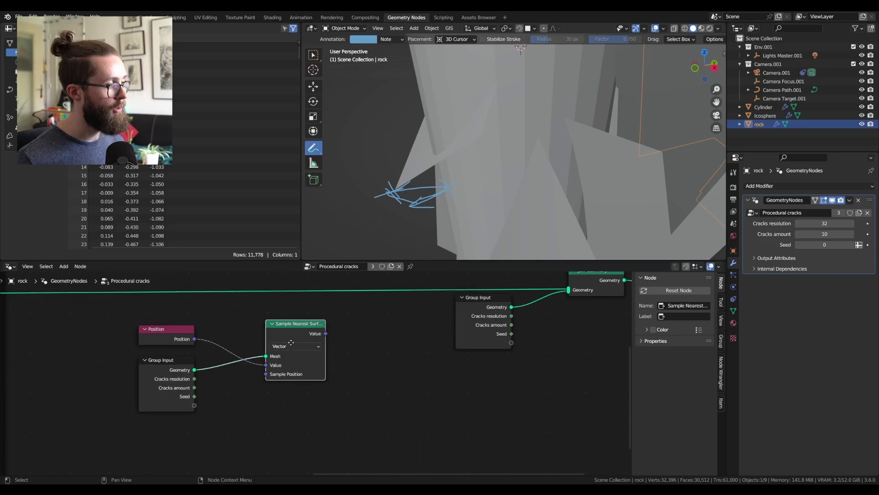
Step: Duplicate the Sample Nearest Surface node below the original and feed both Mesh inputs from the Group Input's Geometry through a reroute
middle_drag(291, 339, 289, 317)
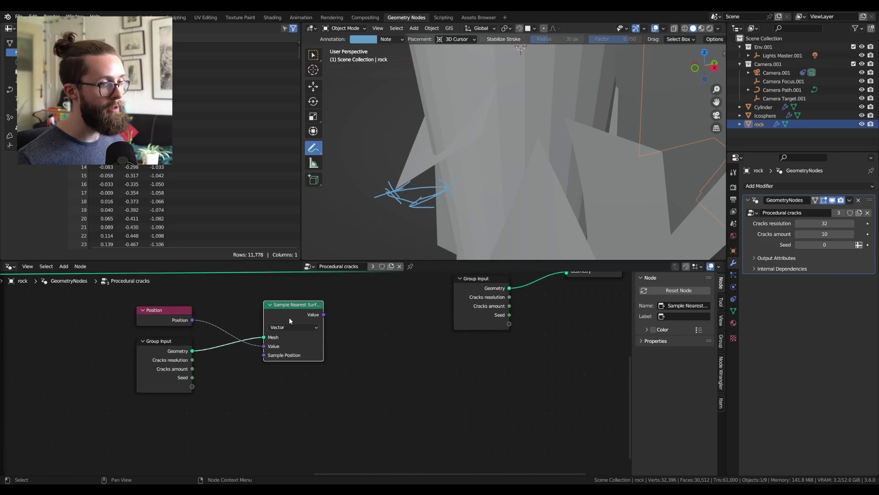
key(shift+d)
click(294, 384)
drag(192, 350, 255, 393)
shift+right_drag(222, 344, 219, 376)
Step: Feed a Normal node into the Value input of the lower Sample Nearest Surface node
drag(268, 411, 224, 419)
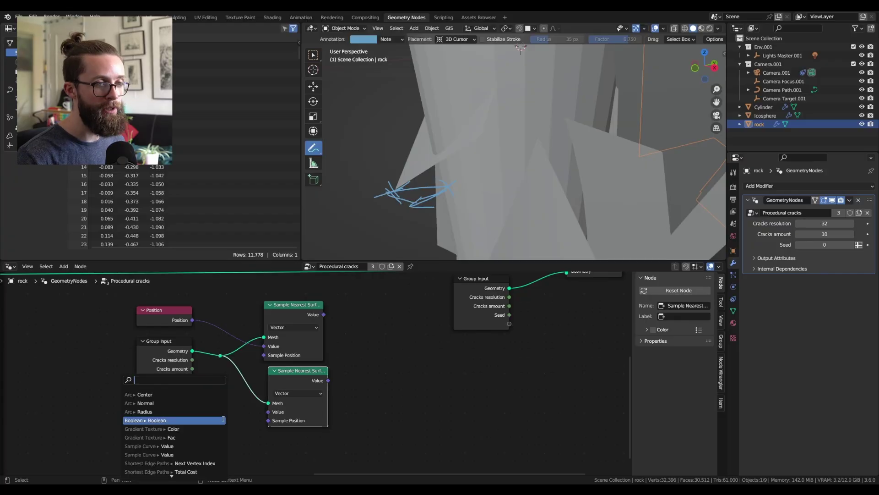
text(no)
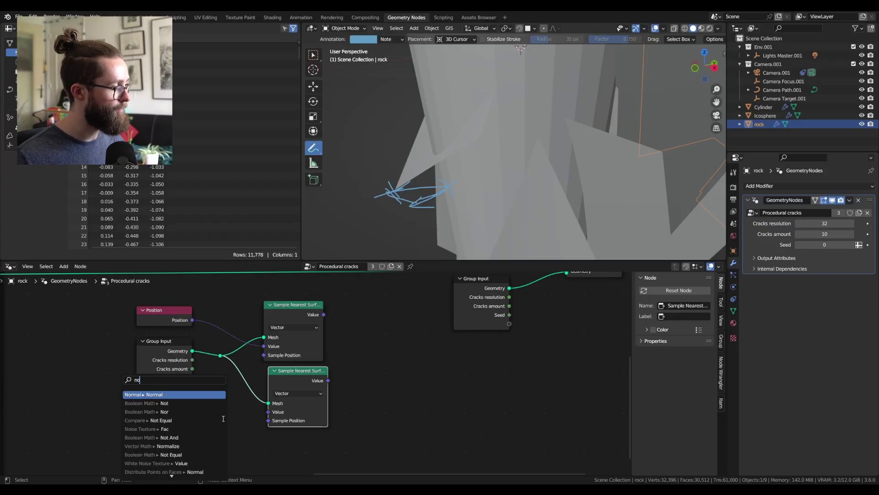
click(188, 395)
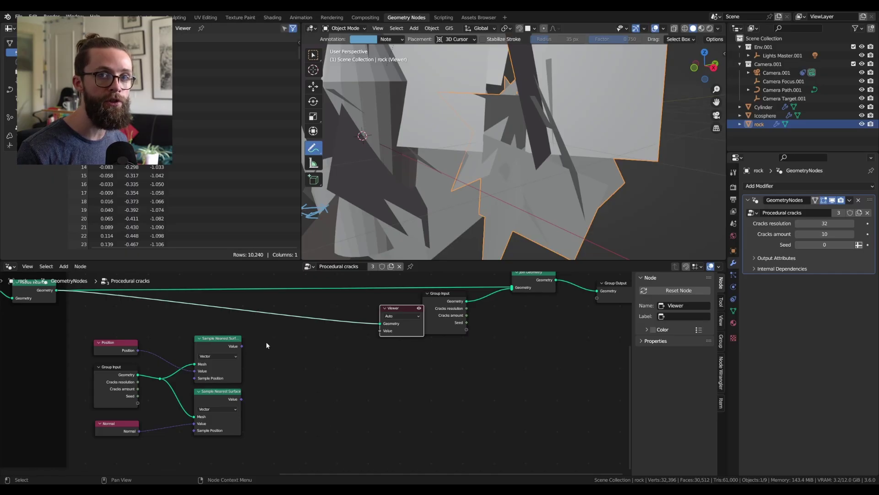
Step: Add a Vector Math Subtract node with the upper Sample Nearest Surface output as its second vector
click(237, 362)
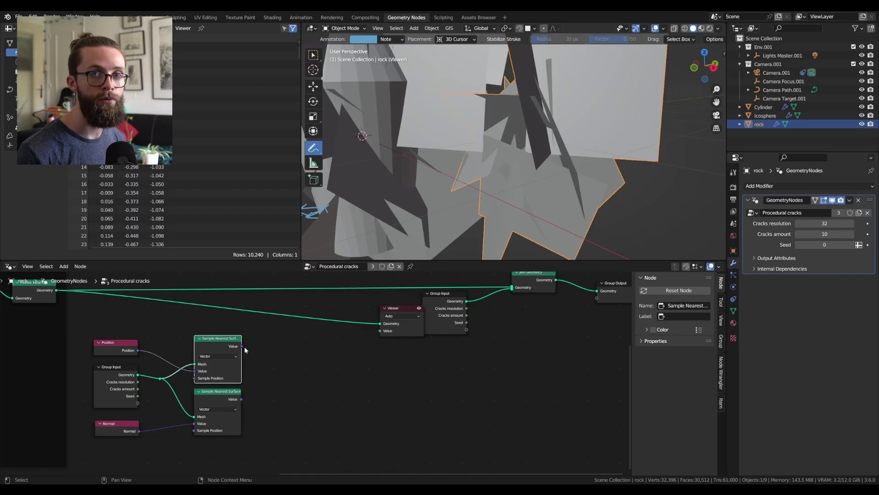
drag(242, 346, 289, 348)
text(sub)
key(Down)
key(Down)
key(Down)
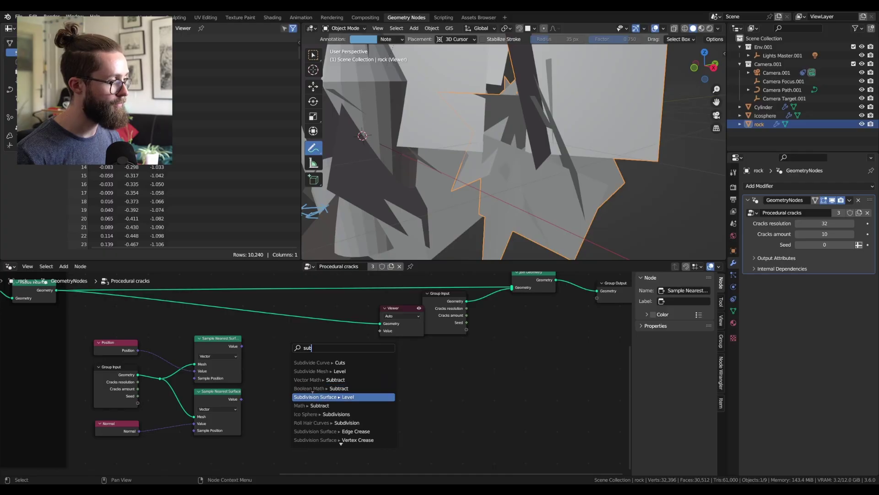
click(313, 380)
click(308, 364)
key(alt+s)
Step: Duplicate the Position node and connect the copy to the first vector of Subtract
click(128, 350)
key(shift+d)
click(243, 327)
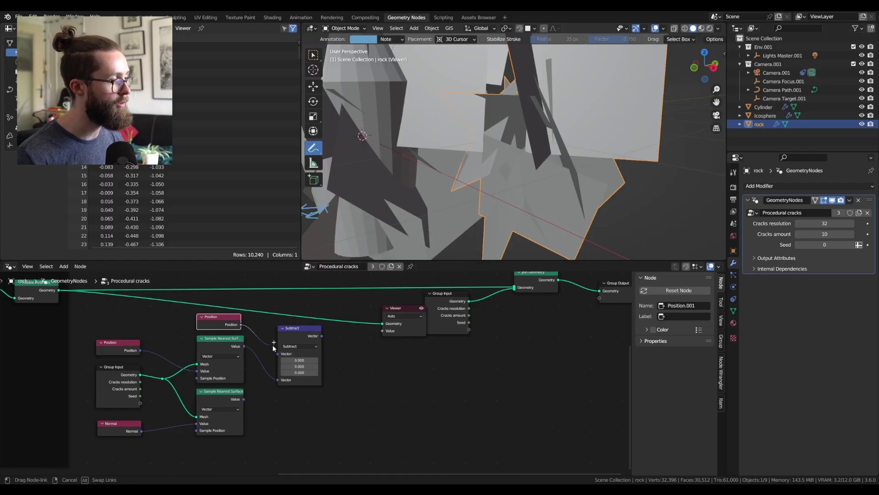
drag(275, 348, 293, 350)
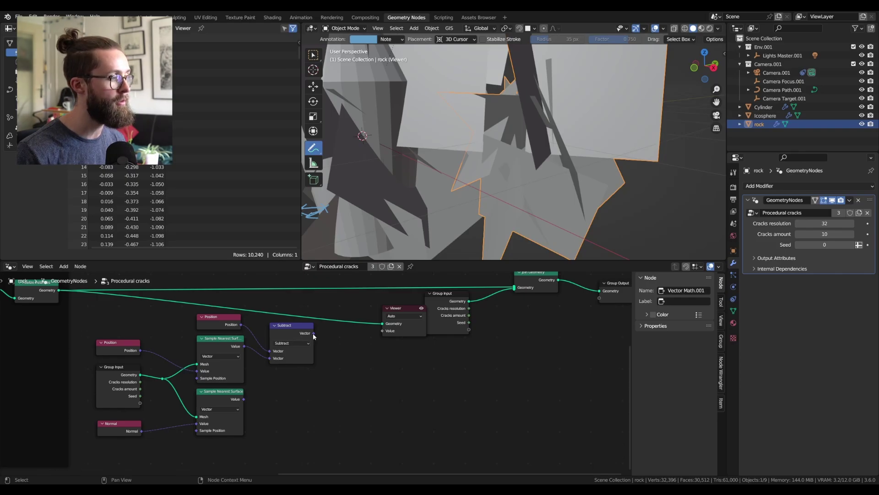
Step: Add a Vector Math Dot Product node combining the Subtract result with the lower Sample Nearest Surface output
drag(314, 334, 347, 347)
text(dot v)
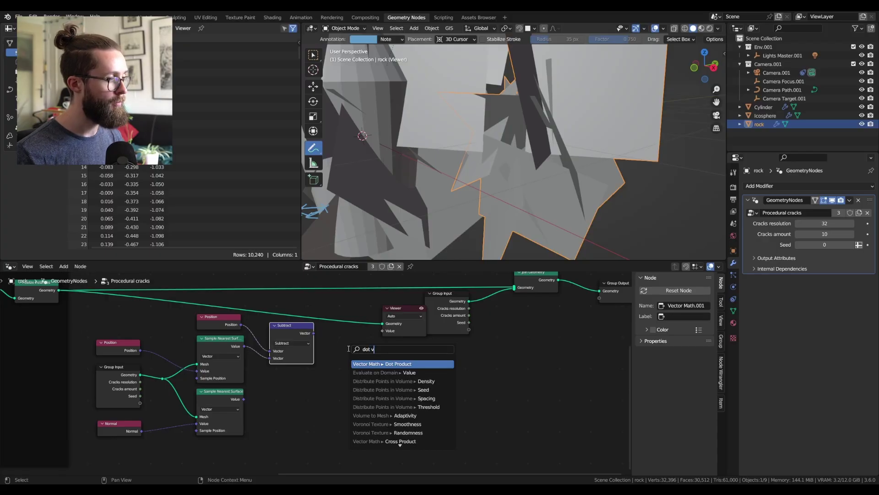
key(Return)
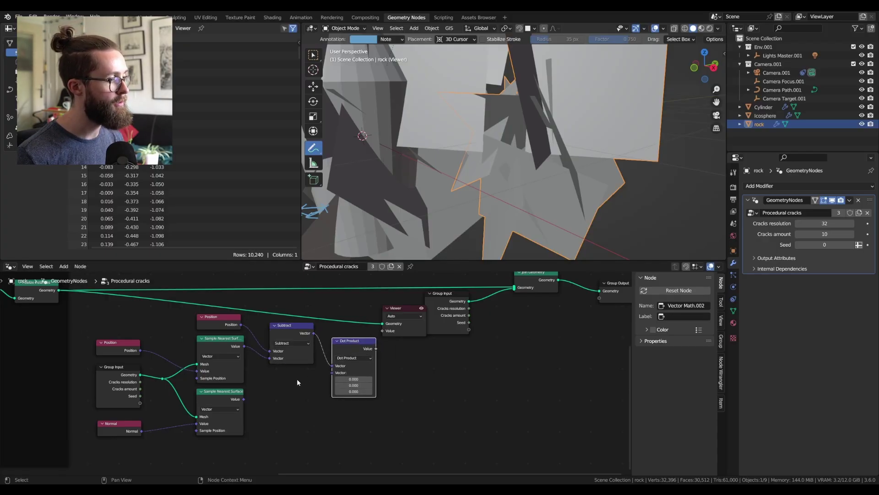
scroll(297, 378, up, 2)
drag(234, 402, 337, 371)
scroll(362, 350, down, 1)
Step: Preview the Dot Product value on the crack planes through the Viewer node and save the file
ctrl+shift+click(364, 345)
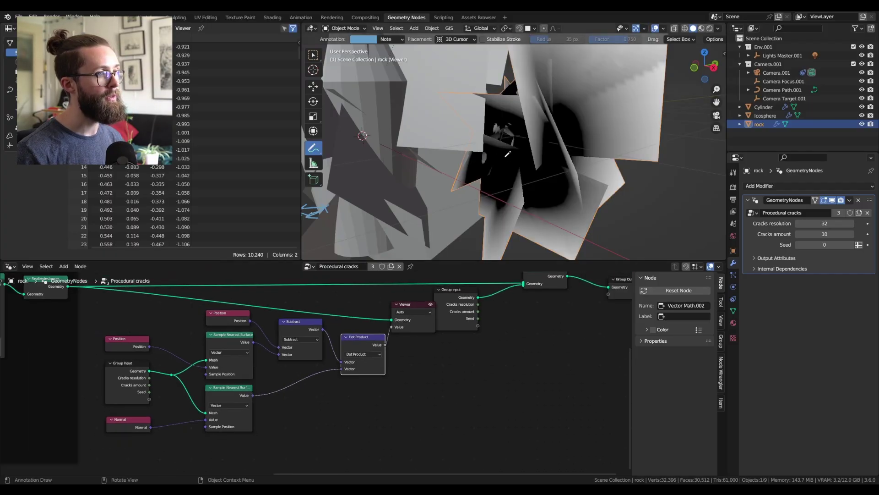
key(ctrl+s)
middle_drag(572, 163, 529, 167)
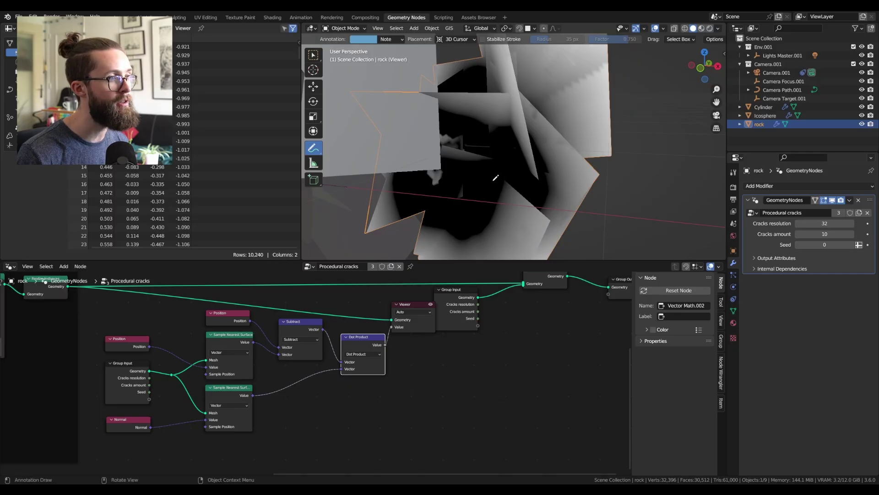
drag(408, 317, 418, 312)
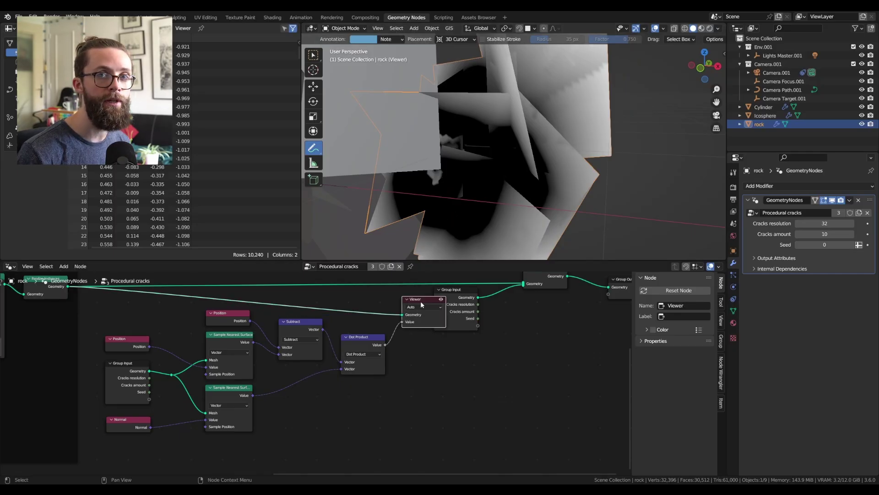
Step: Insert a Delete Geometry node on the link between Realize Instances and Join Geometry
scroll(381, 343, up, 2)
middle_drag(380, 343, 363, 390)
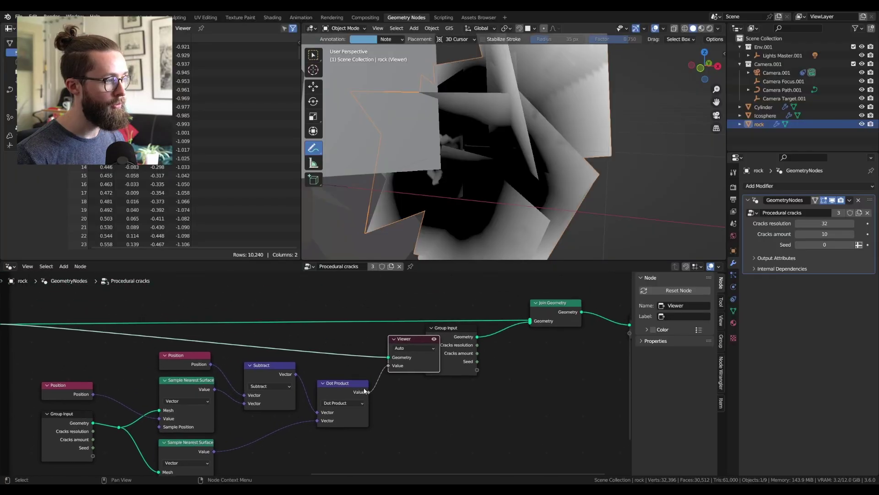
key(shift+a)
text(dez)
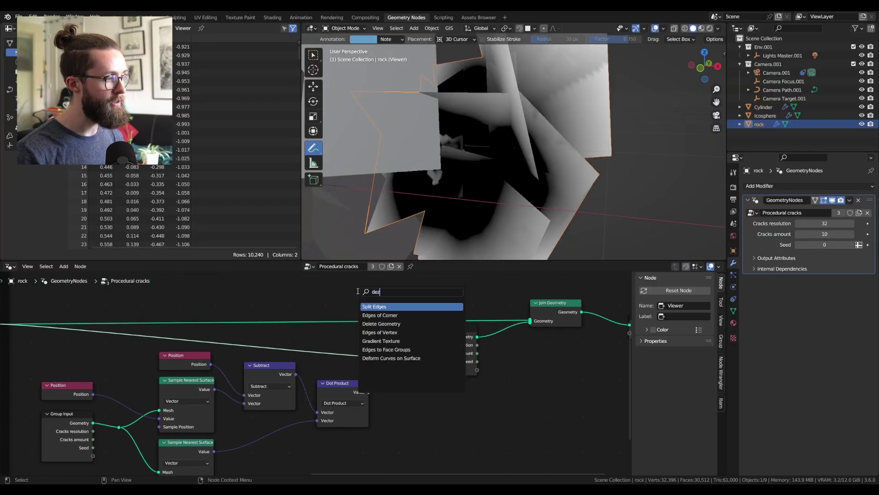
key(BackSpace)
text(le)
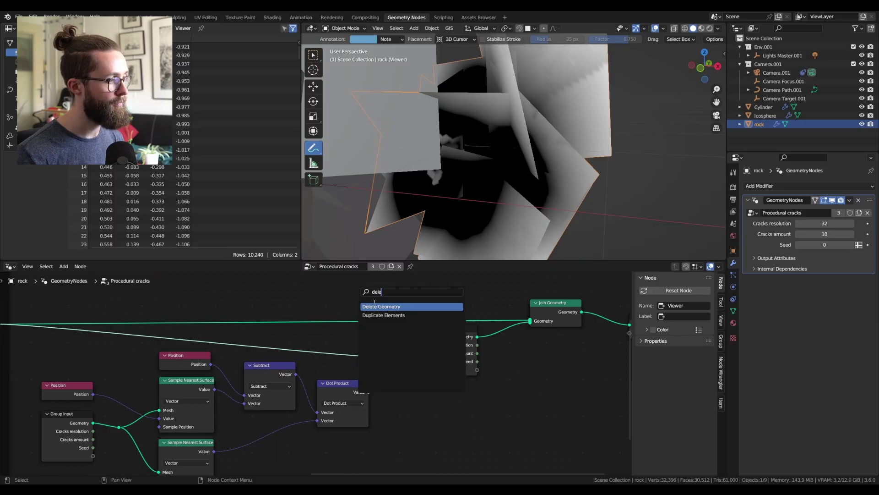
key(Return)
click(397, 301)
Step: Add a Greater Than Compare node fed by the Dot Product value and connect its result to the Delete Geometry selection
drag(369, 392, 405, 394)
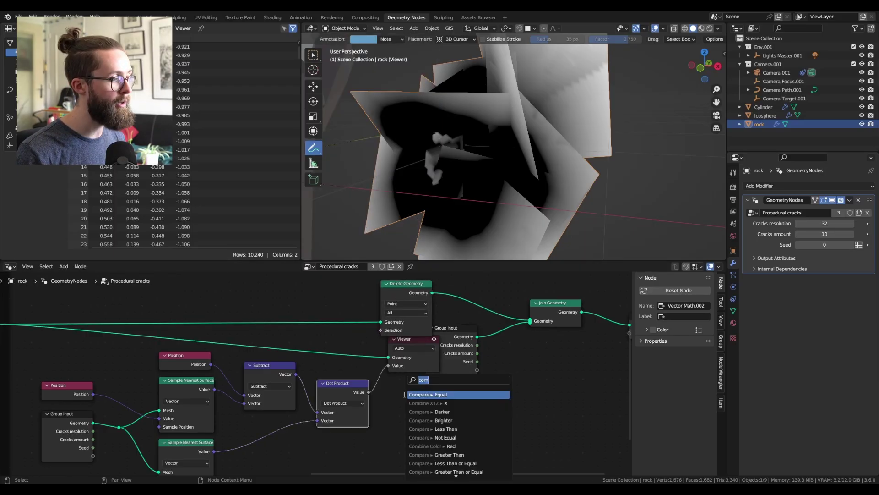
text(greath)
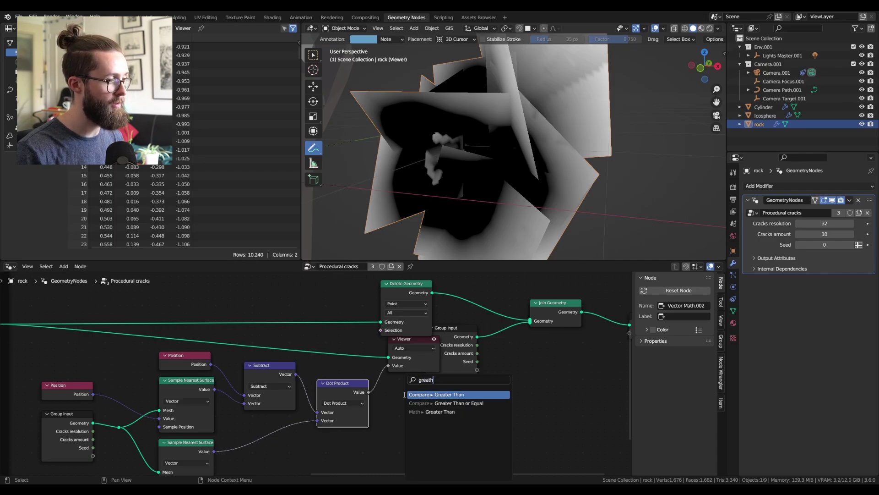
key(Return)
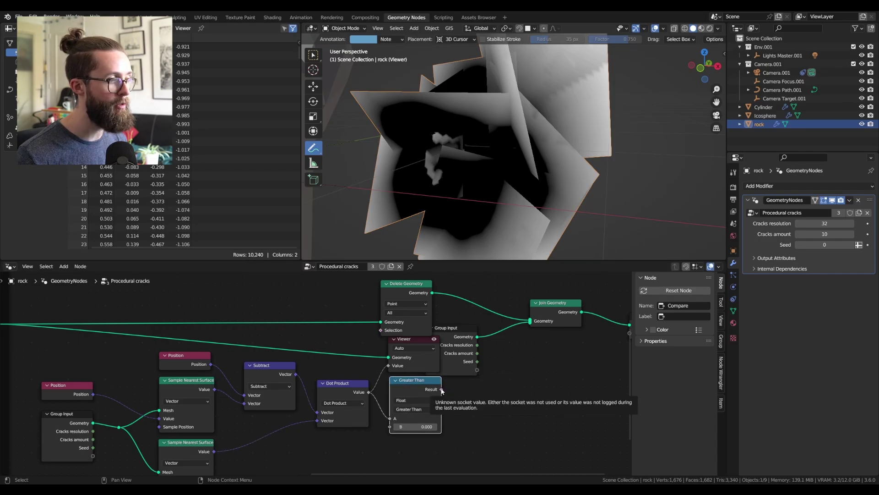
drag(441, 388, 384, 331)
scroll(440, 316, down, 2)
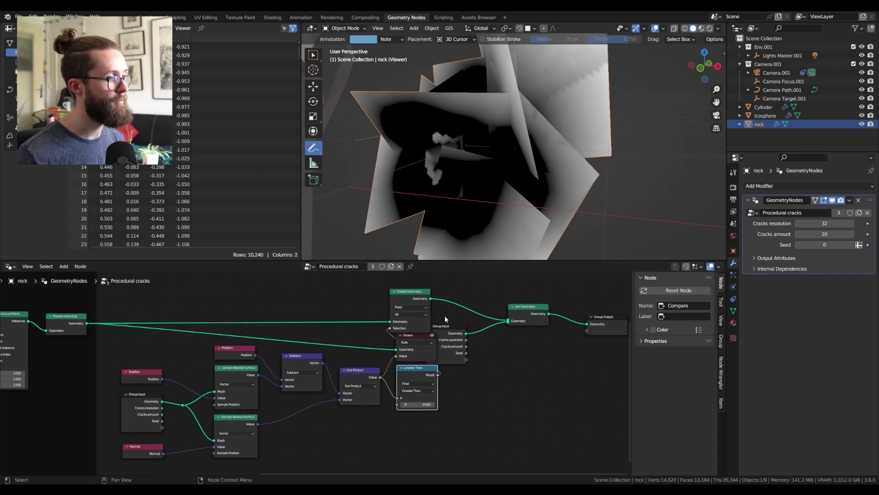
Step: Preview the trimmed crack geometry with the Viewer node and mark a jagged crack edge with a freehand annotation
drag(413, 339, 568, 352)
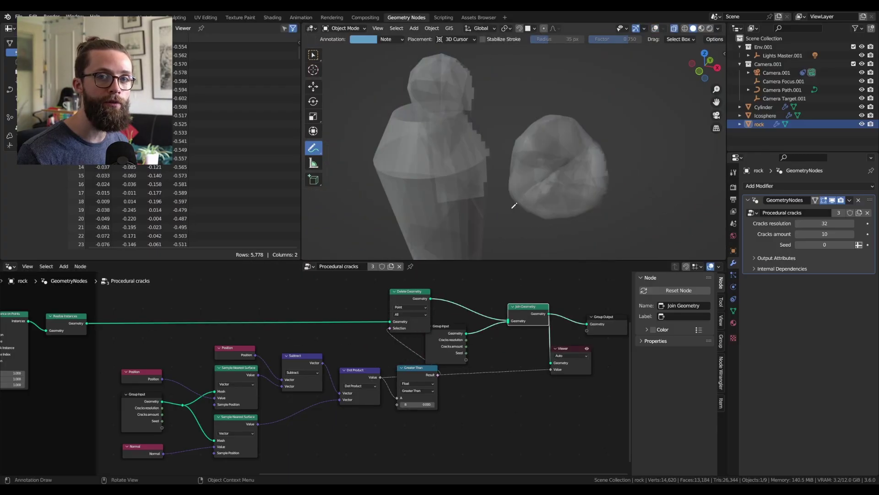
scroll(508, 207, up, 1)
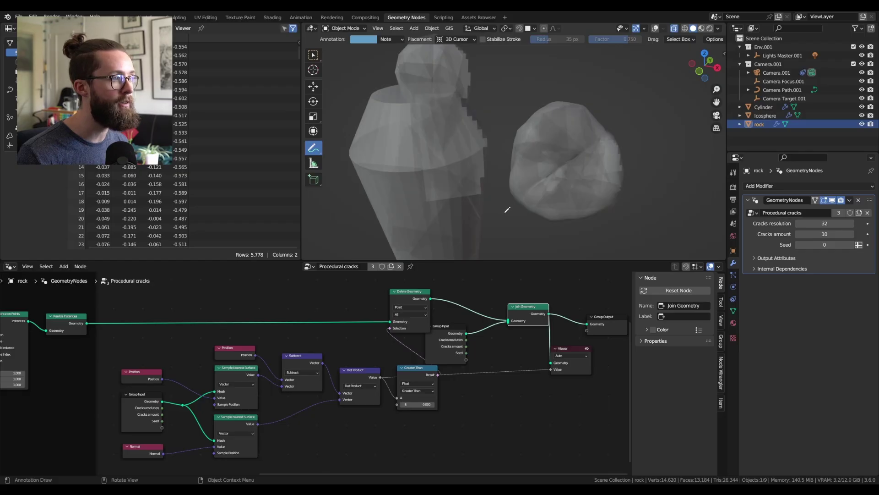
scroll(505, 209, down, 2)
middle_drag(491, 196, 426, 190)
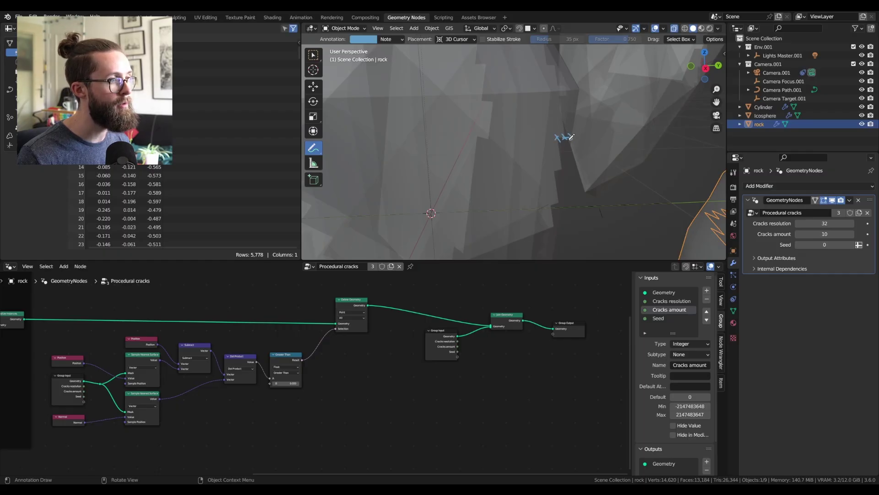
drag(556, 136, 567, 150)
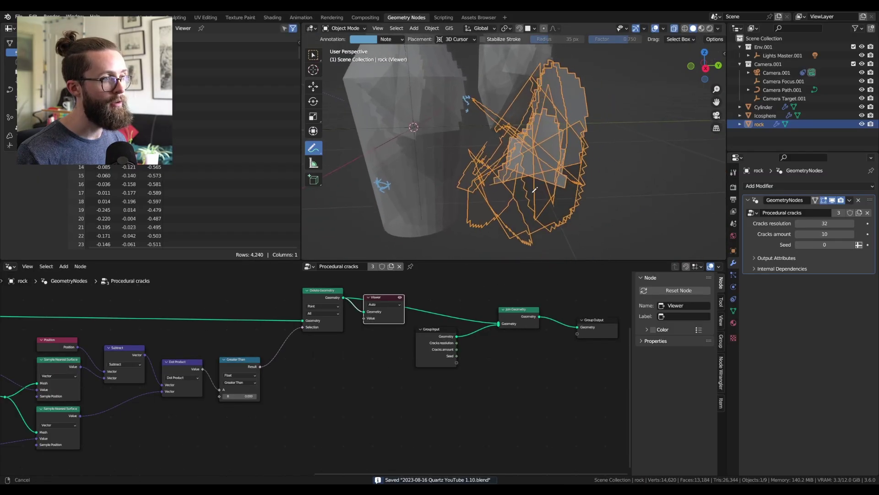
middle_drag(534, 189, 422, 251)
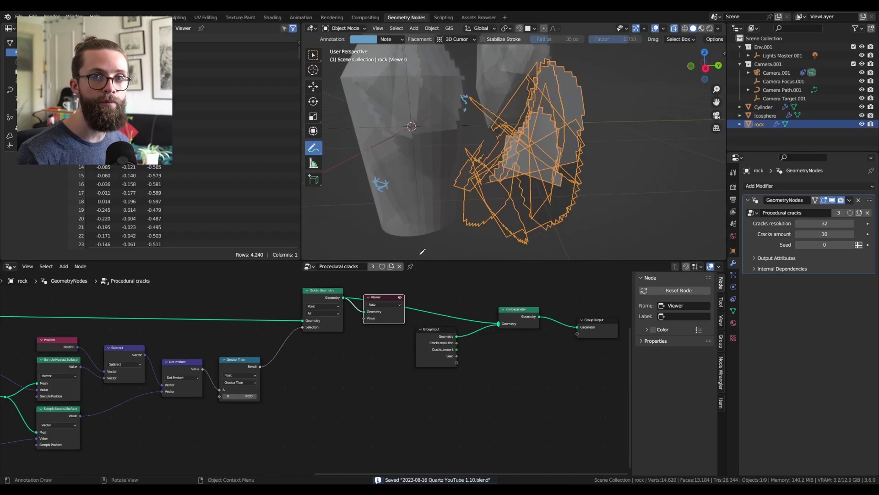
Step: Add a Vertex Neighbors node below the Greater Than node
middle_drag(347, 355, 348, 329)
key(shift+a)
text(verte)
click(348, 322)
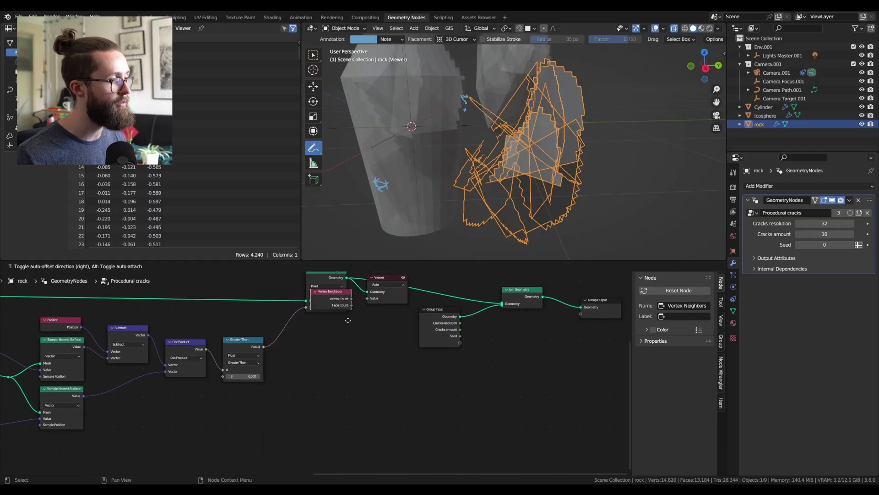
click(309, 415)
Step: Add an integer Less Than Compare node fed by the Vertex Neighbors Face Count and set B to 4
scroll(315, 410, up, 3)
drag(313, 393, 344, 373)
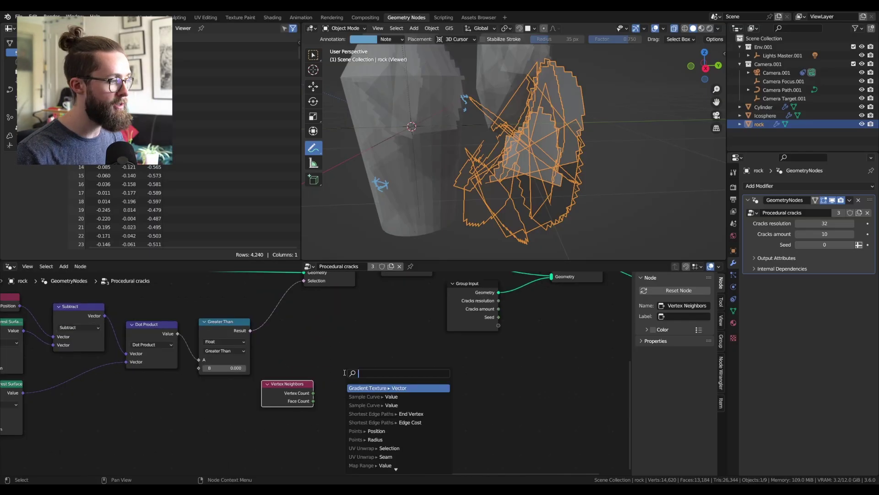
text(less)
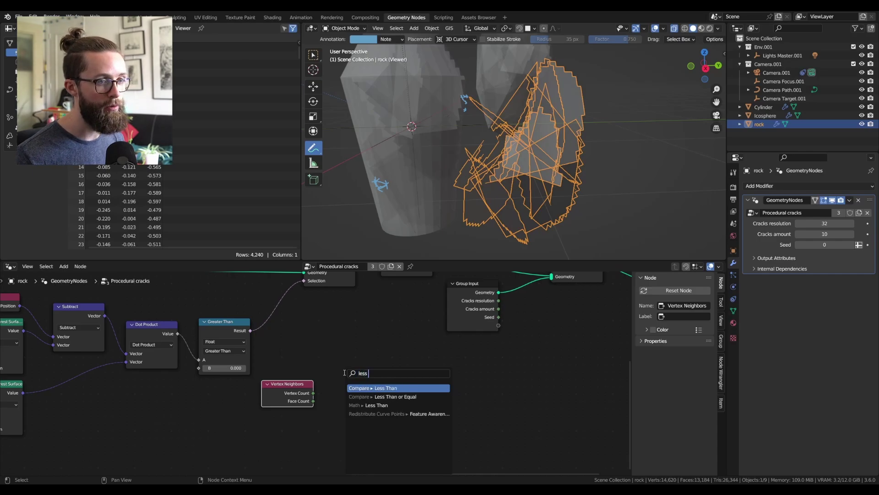
key(Return)
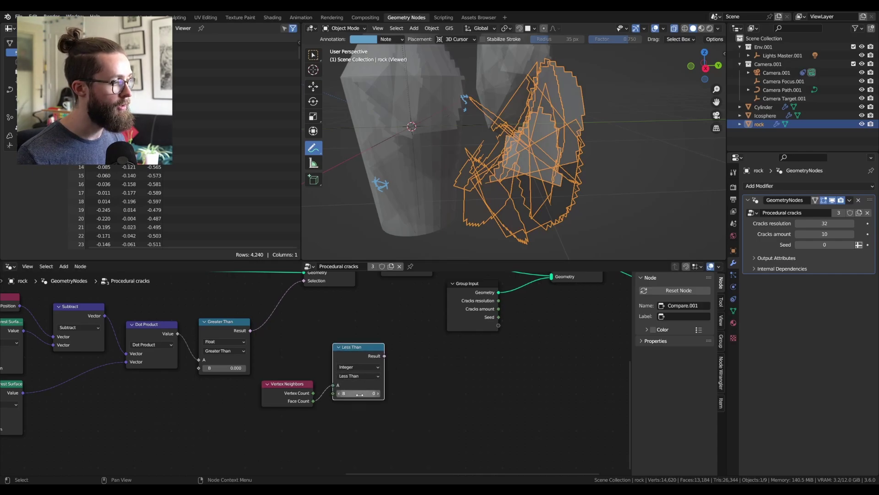
click(360, 393)
text(4)
key(Return)
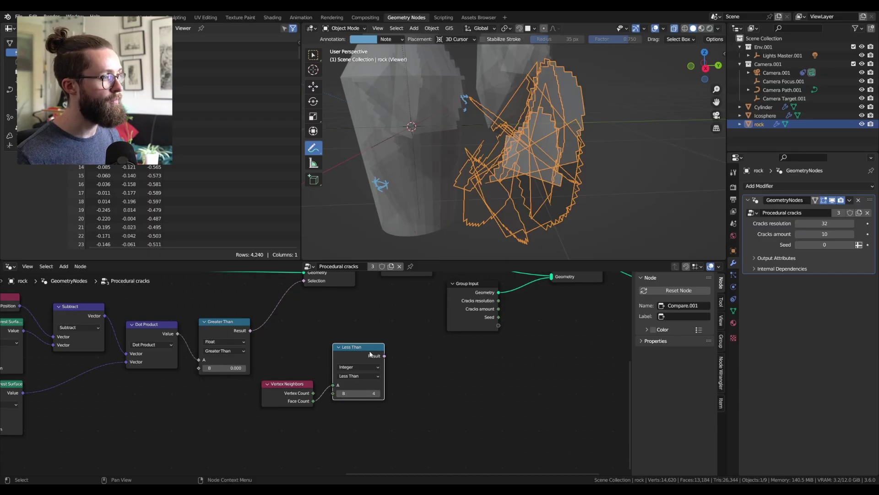
Step: Preview the Less Than result on the rock's crack planes through the Viewer node
ctrl+shift+click(370, 353)
middle_drag(526, 183, 636, 170)
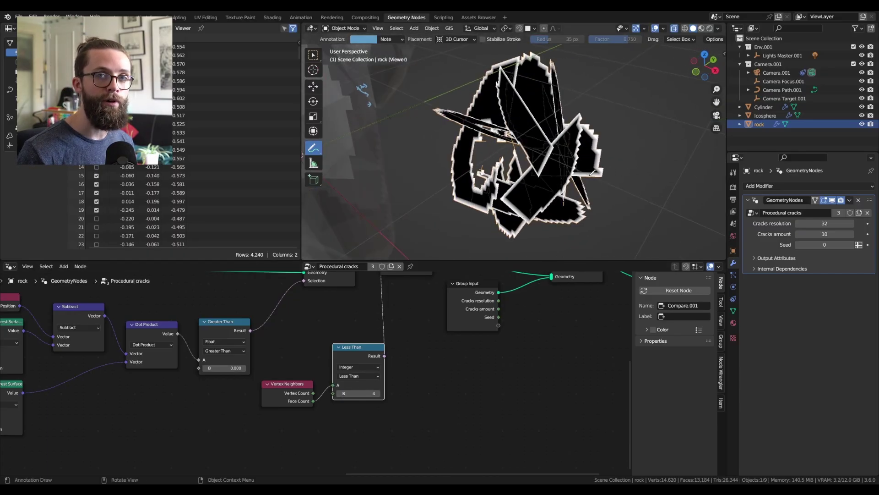
scroll(596, 170, up, 4)
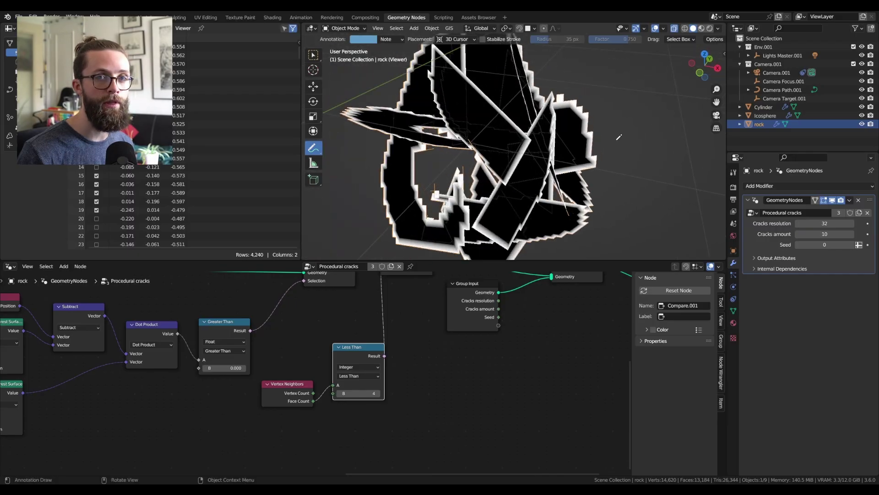
middle_drag(619, 137, 550, 137)
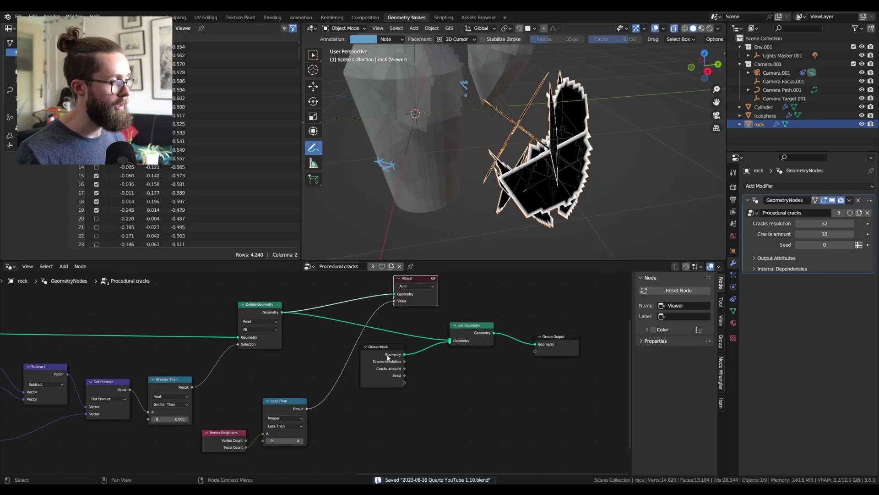
Step: Move the Group Input node out of the way and insert a Store Named Attribute node between Delete Geometry and Join Geometry
drag(388, 357, 426, 378)
key(shift+a)
click(336, 296)
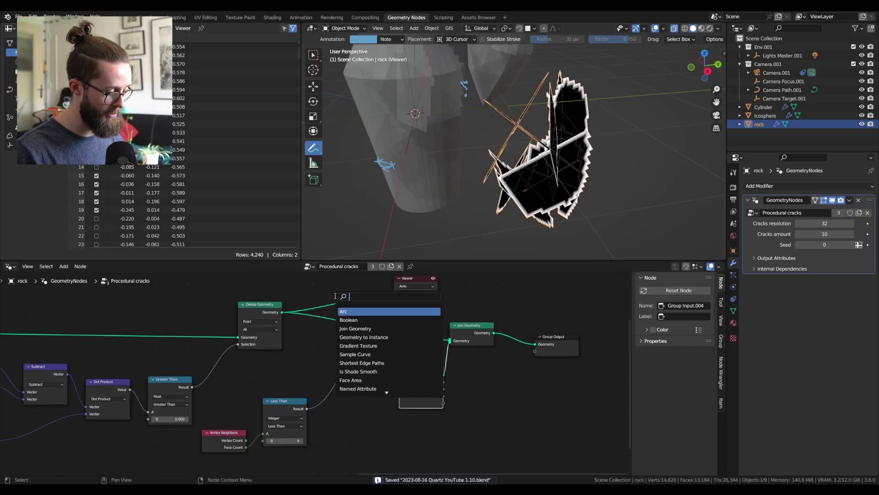
text(st)
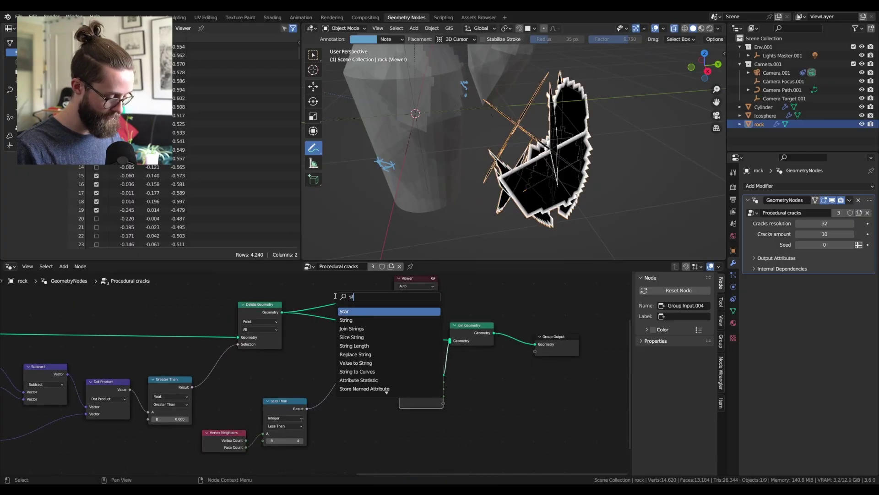
text(ore)
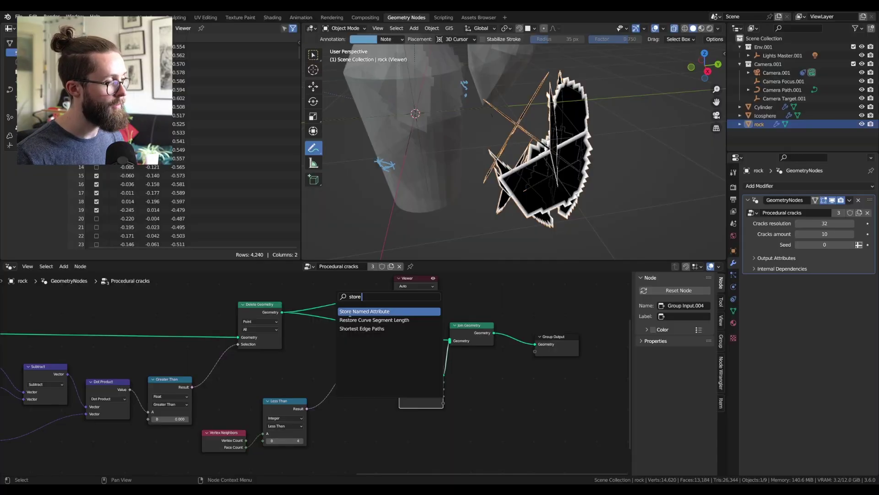
click(350, 314)
click(350, 316)
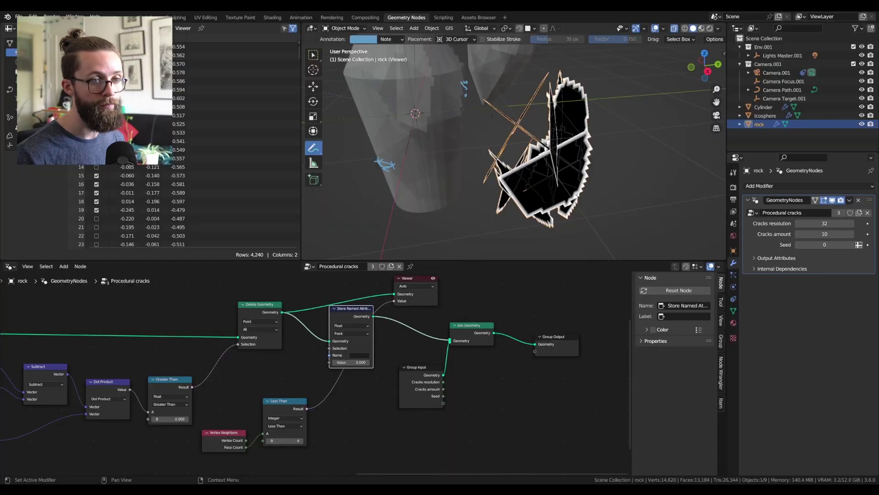
Step: Store the Less Than result on the points as a Boolean attribute named "cracks edges"
click(363, 355)
text(cracks e...)
key(Return)
scroll(362, 357, up, 2)
click(348, 315)
click(350, 316)
click(348, 316)
click(335, 371)
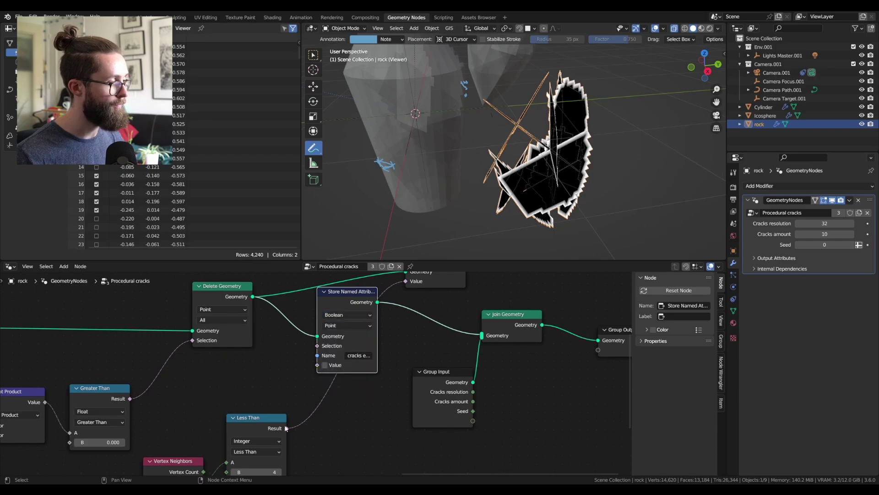
drag(286, 428, 316, 367)
scroll(366, 302, down, 2)
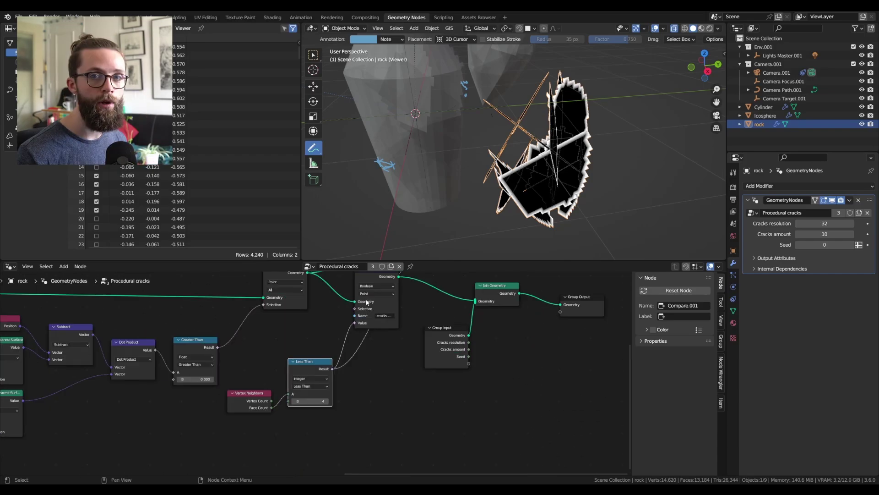
Step: Duplicate the Group Input, Position and upper Sample Nearest Surface nodes and place the copies below Vertex Neighbors
scroll(151, 445, down, 4)
middle_drag(142, 448, 318, 420)
scroll(246, 400, up, 3)
click(118, 367)
shift+click(192, 333)
shift+click(119, 329)
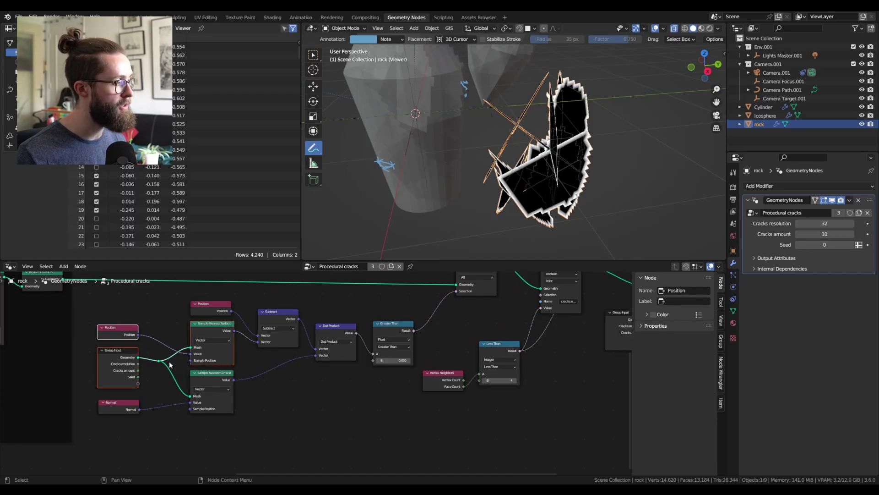
key(shift+d)
click(485, 447)
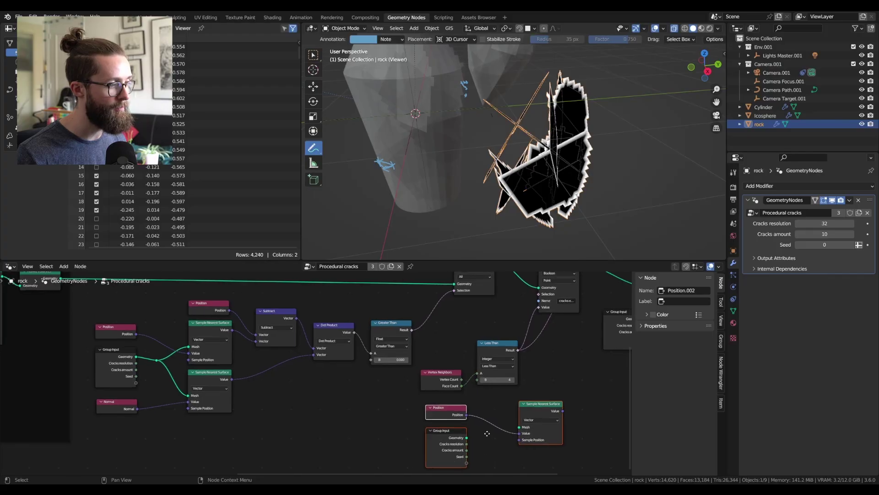
Step: Connect the copied Group Input's Geometry to the Mesh input of the copied Sample Nearest Surface and tidy the three nodes
scroll(458, 426, up, 2)
drag(322, 396, 407, 379)
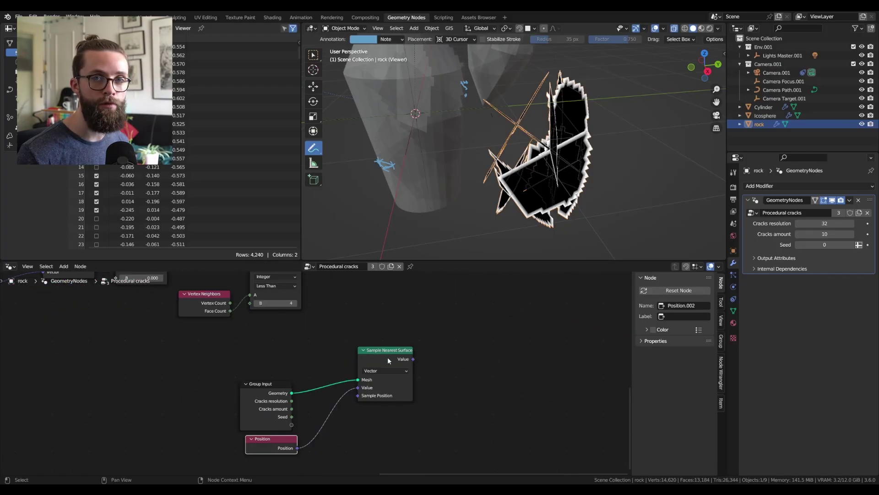
drag(388, 356, 346, 377)
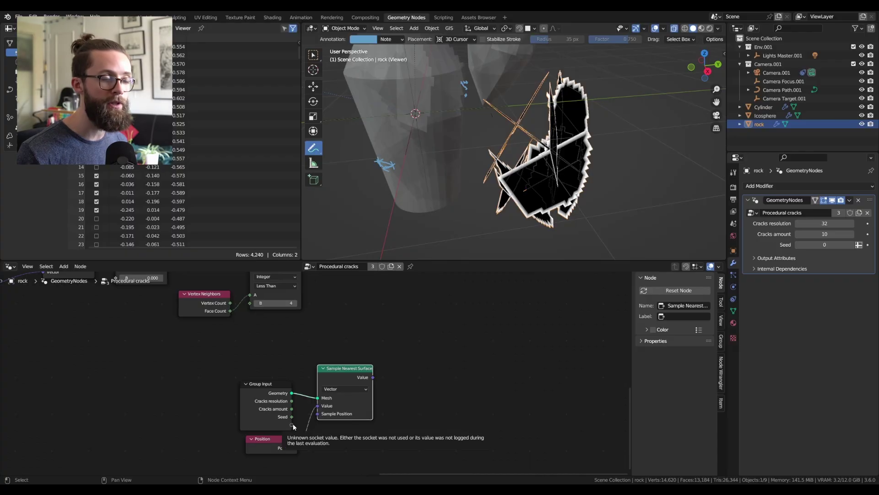
drag(272, 443, 266, 444)
middle_drag(324, 389, 288, 415)
scroll(280, 413, down, 3)
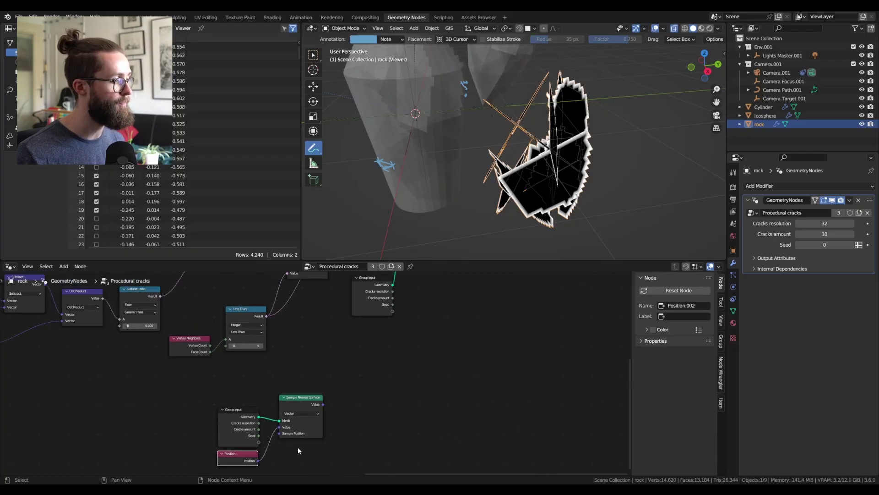
Step: Move the three copied nodes up near the Less Than node and save the file
drag(299, 453, 296, 356)
scroll(356, 326, down, 2)
key(ctrl+s)
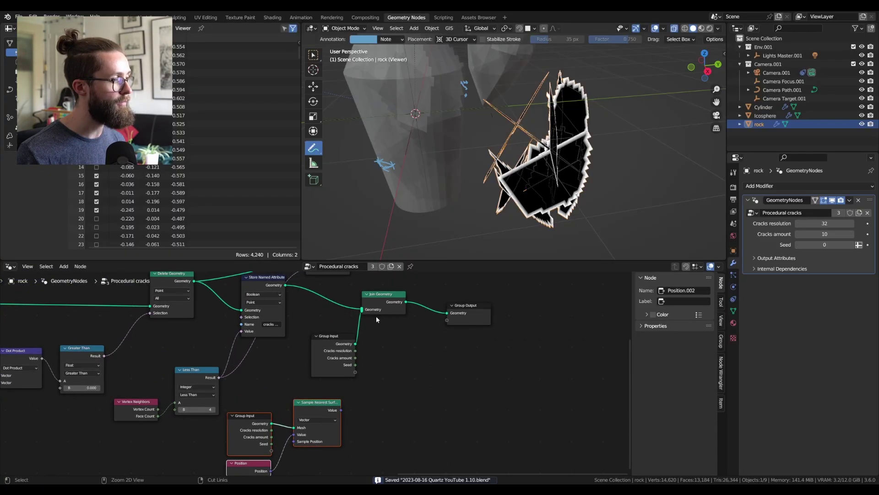
Step: Insert a Set Position node before Join Geometry and connect the copied Sample Nearest Surface value to its Position
middle_drag(376, 315, 409, 294)
key(shift+a)
click(409, 293)
text(set)
click(427, 324)
click(414, 319)
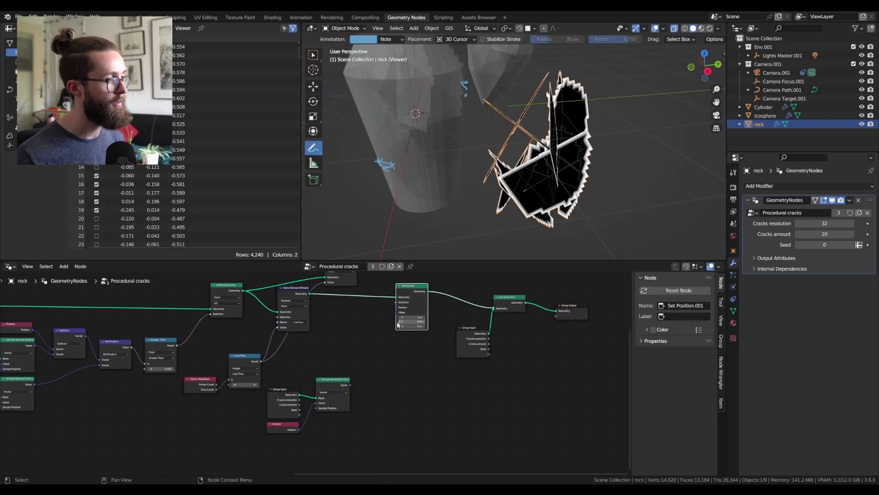
scroll(370, 357, up, 2)
drag(347, 389, 400, 298)
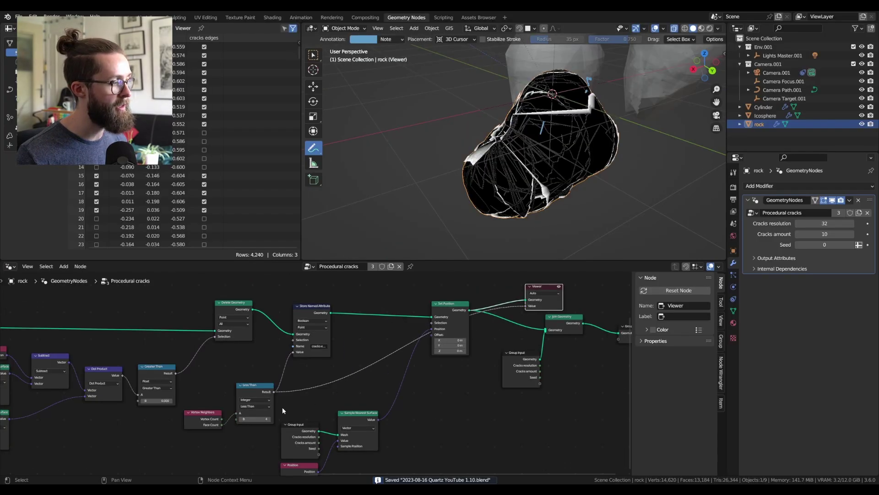
Step: Connect the Less Than result to the Selection of Set Position and inspect the cracks on the rock
scroll(273, 392, up, 1)
click(270, 392)
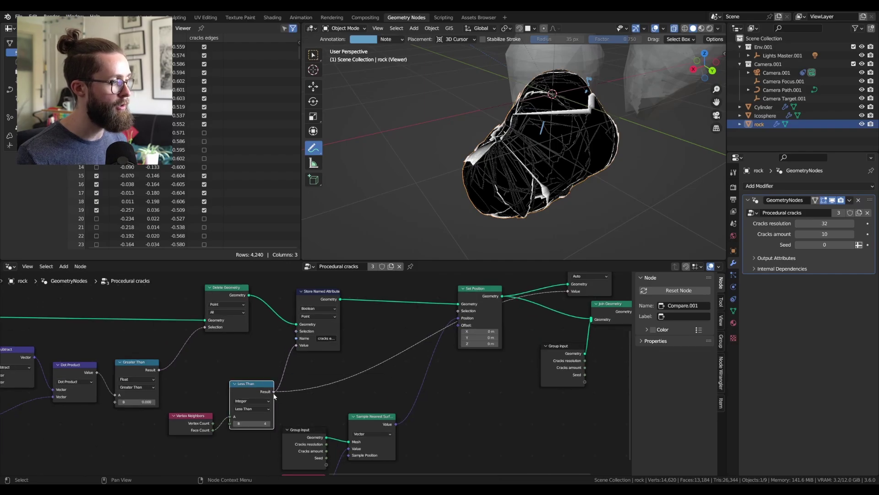
drag(274, 392, 463, 314)
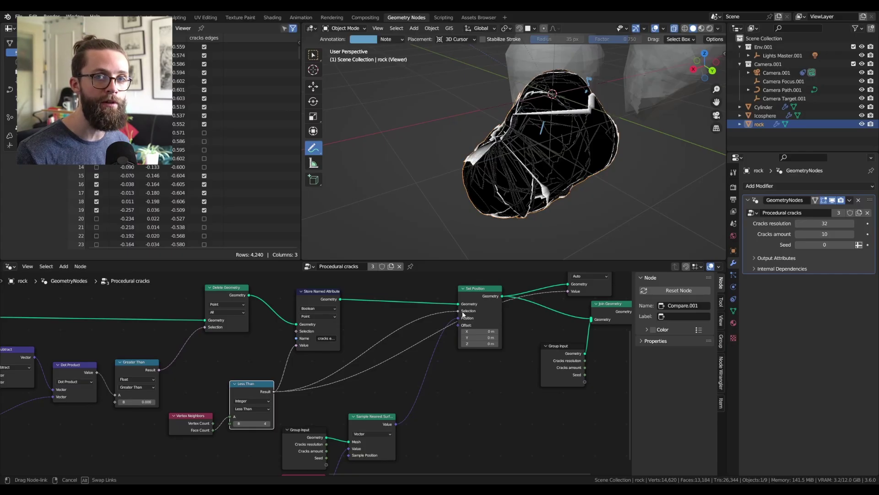
drag(463, 314, 459, 311)
middle_drag(605, 137, 437, 173)
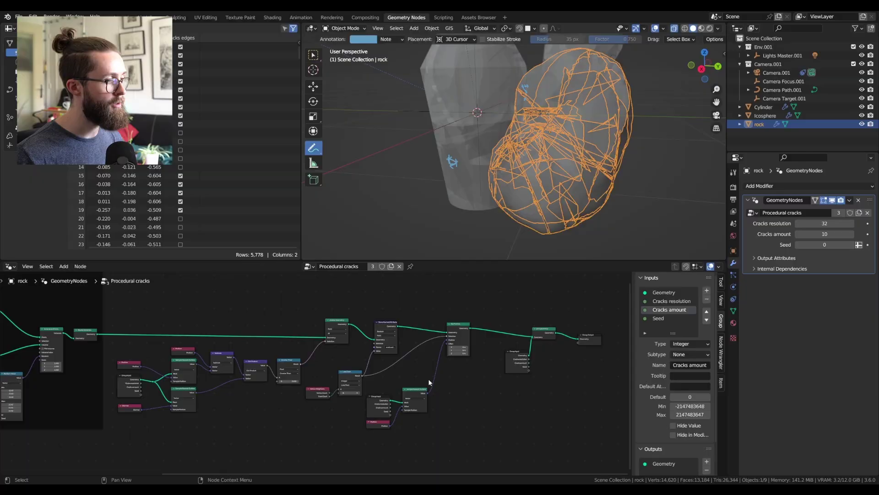
scroll(451, 394, up, 2)
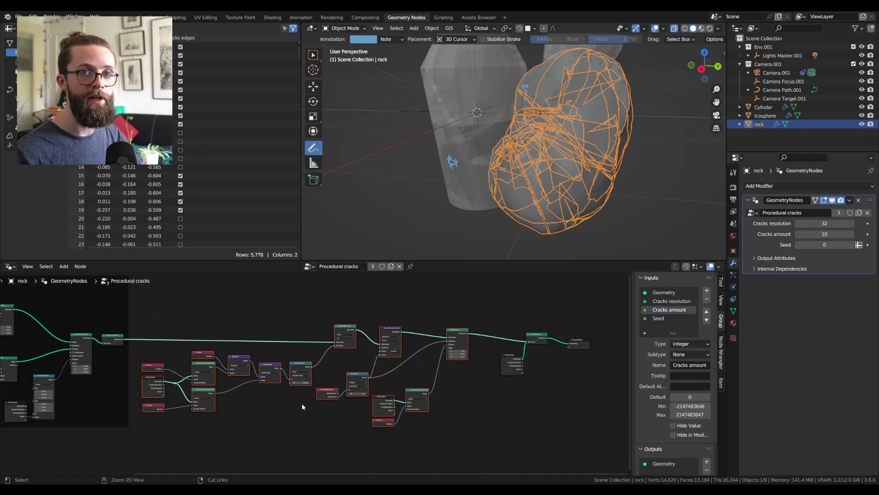
Step: Group the selected crack nodes in a frame labelled "FIX CRACKS SIZE"
key(ctrl+j)
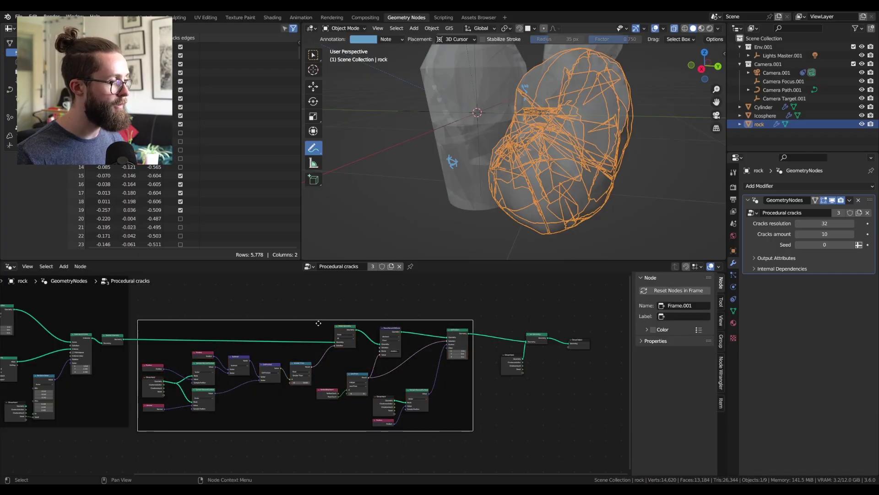
click(677, 316)
text(FIX)
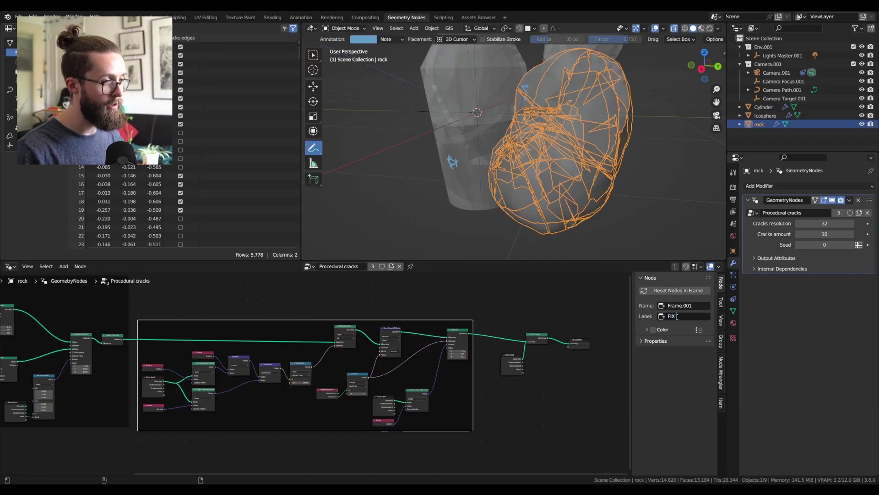
text( CRACKS D)
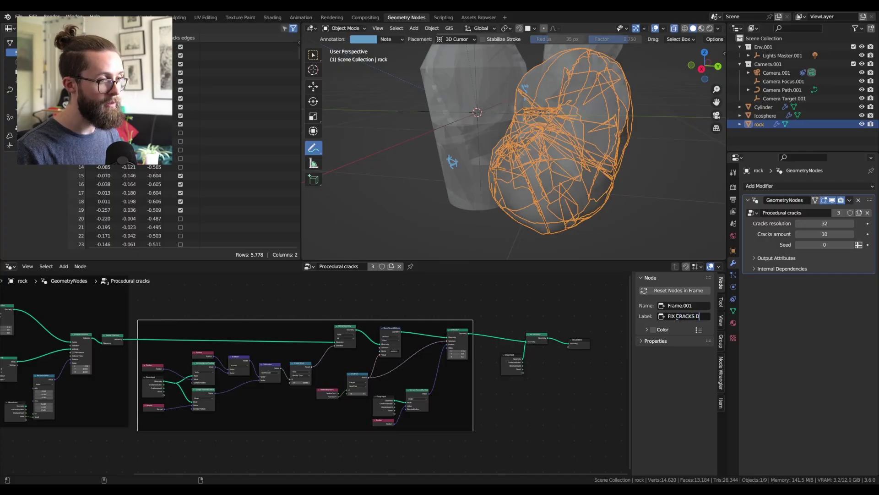
key(BackSpace)
text(SIZE)
key(Return)
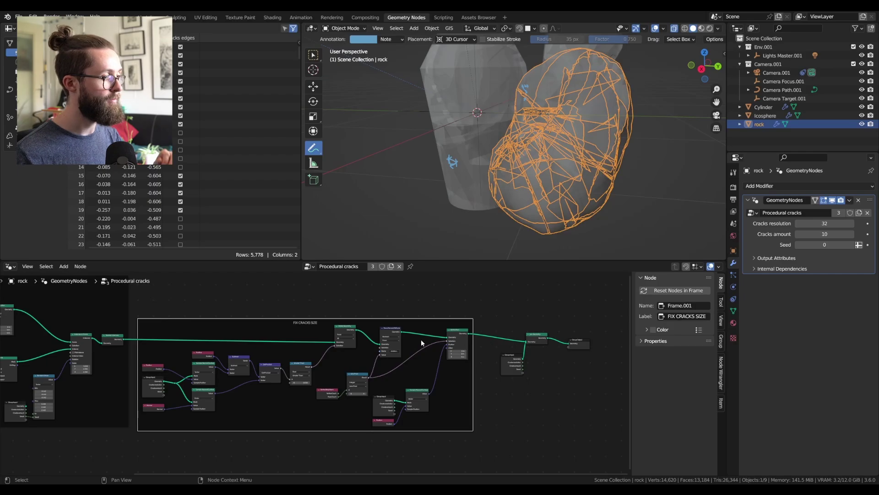
Step: Switch from annotating back to the selection tool, view the rock from another side and save the file
click(315, 55)
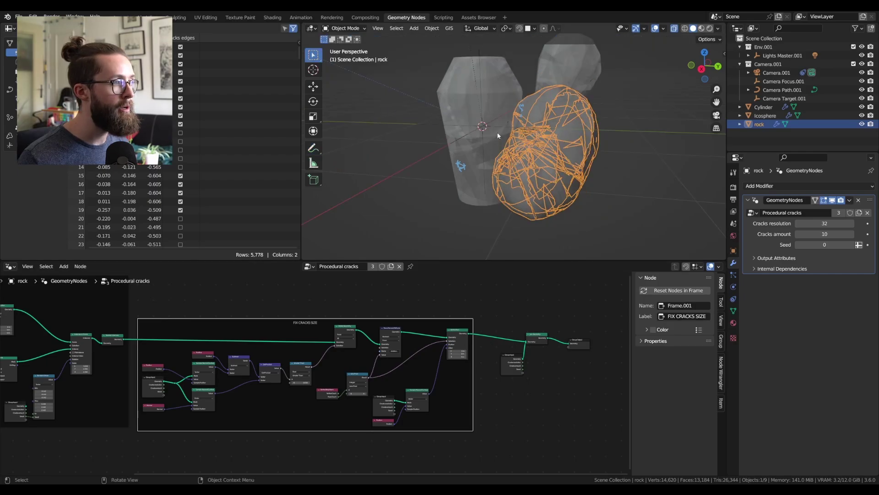
middle_drag(498, 135, 561, 142)
key(ctrl+s)
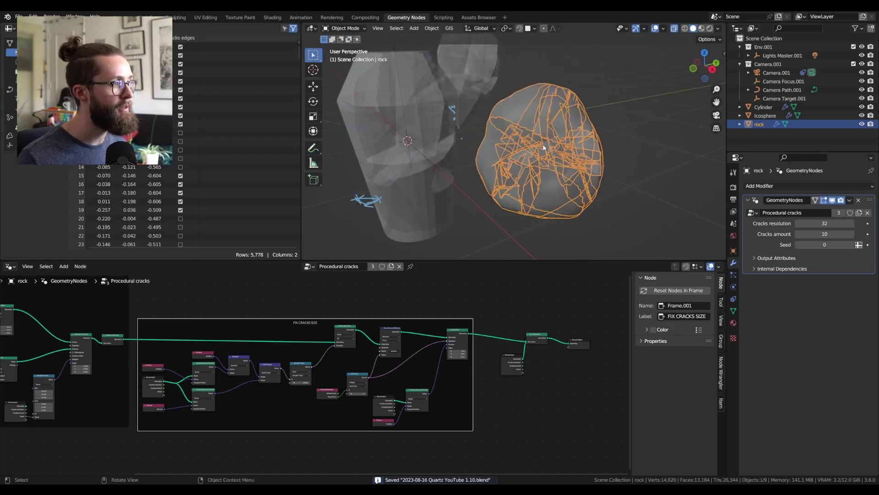
middle_drag(561, 143, 575, 144)
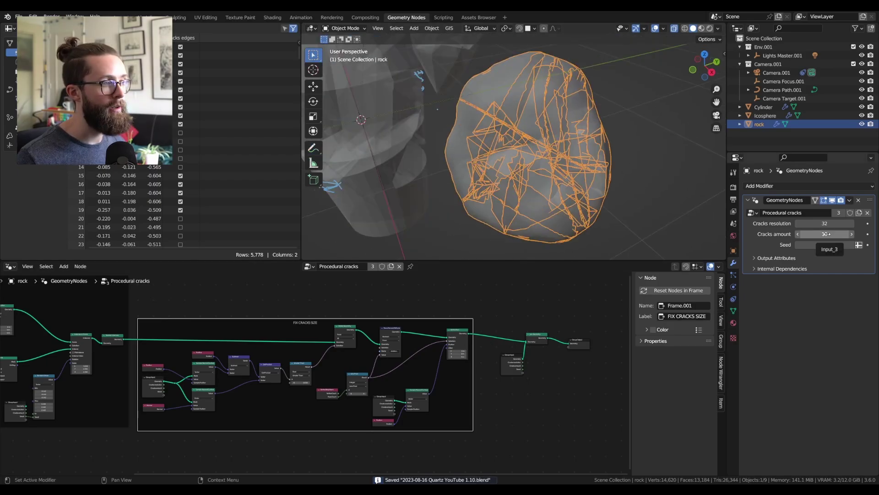
Step: Try other crack settings on the rock, keeping Cracks amount at 10 with Seed at 24, and save the file
drag(827, 234, 868, 243)
right_click(827, 234)
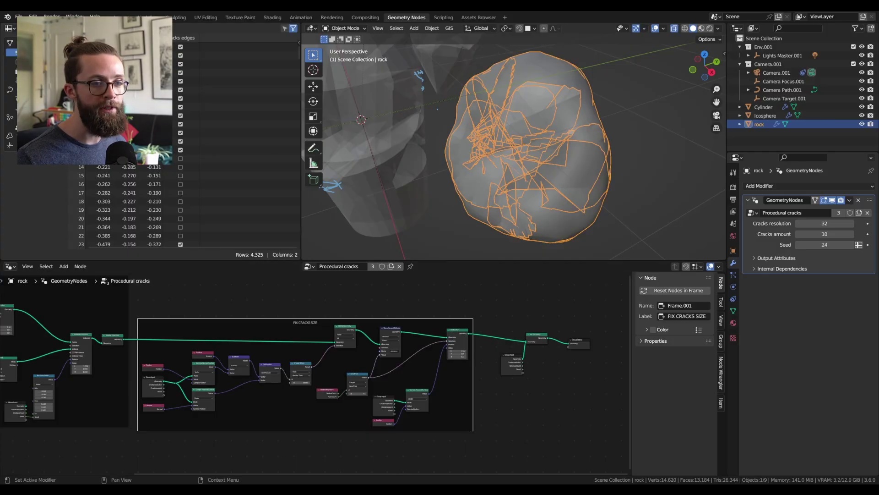
key(ctrl+s)
Step: Move the final Group Input, Join Geometry and Group Output nodes farther from the FIX CRACKS SIZE frame to make room
drag(469, 314, 605, 382)
key(g)
click(614, 348)
middle_drag(611, 349, 427, 334)
scroll(481, 337, up, 2)
click(556, 309)
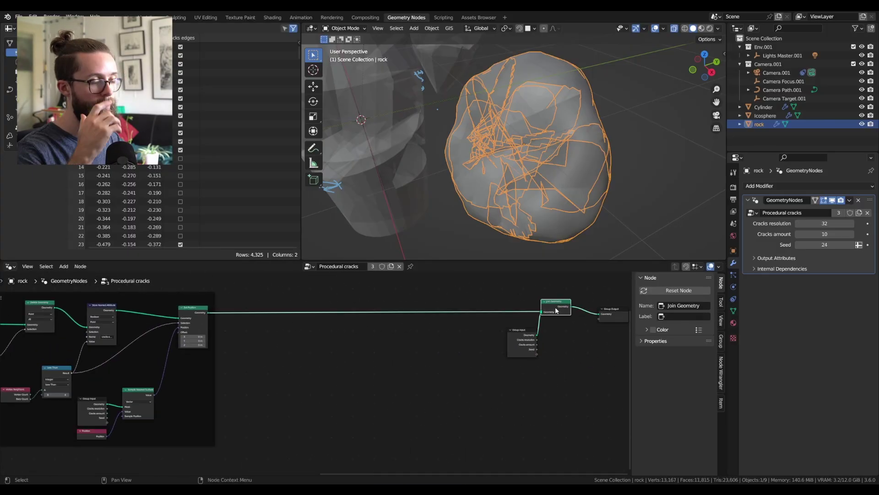
Step: Insert an Extrude Mesh node between Set Position and Join Geometry and disable its Individual option
scroll(290, 295, up, 2)
key(shift+a)
text(ex)
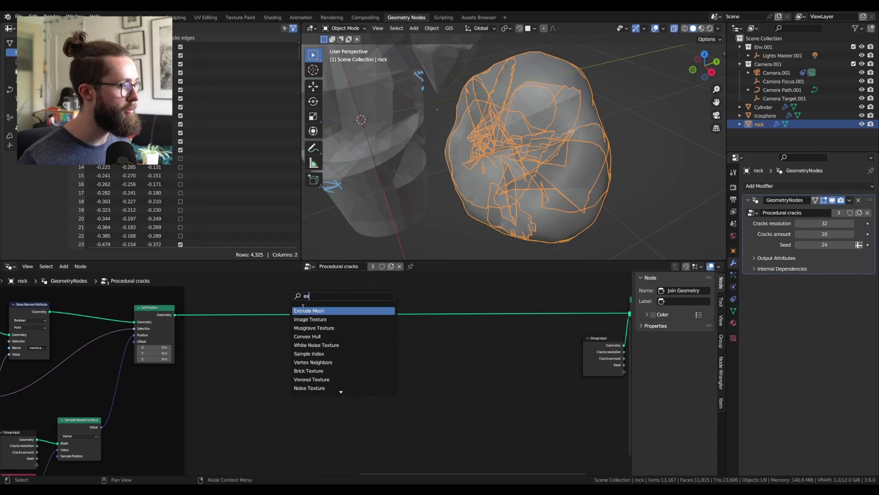
key(Return)
click(364, 316)
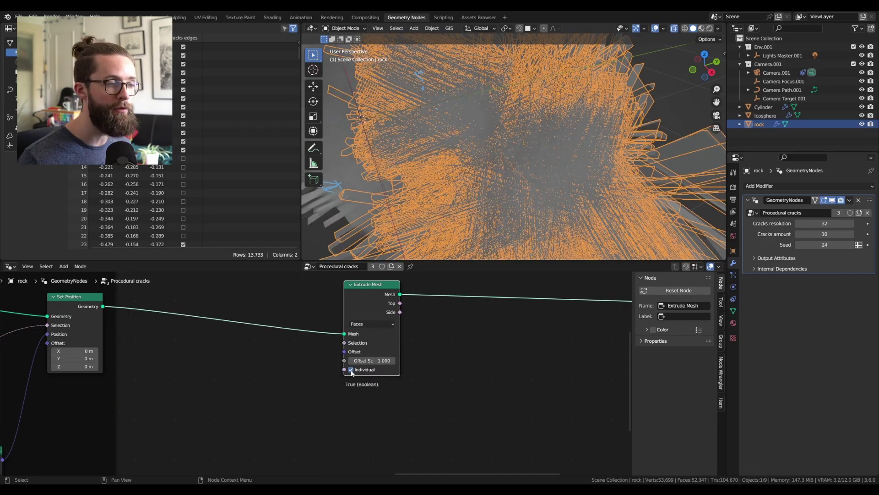
click(351, 370)
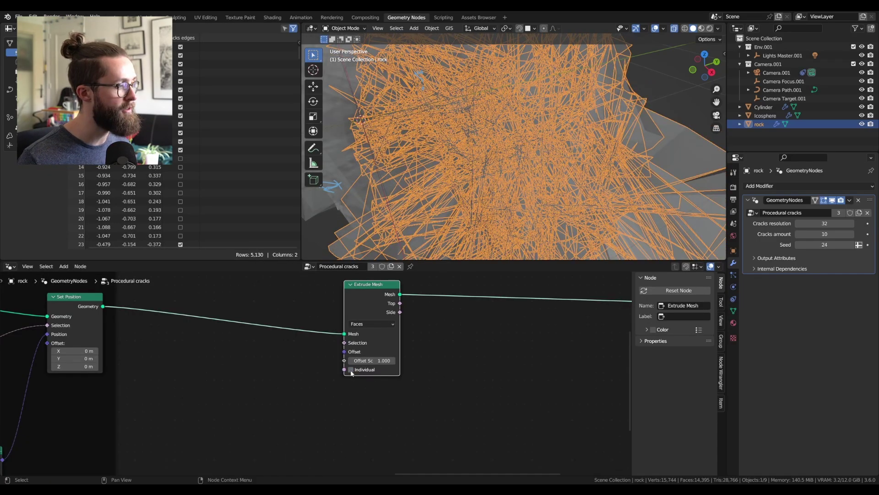
Step: Duplicate the Group Input beside Extrude Mesh and expose the Offset Scale as a new group input
scroll(297, 358, down, 5)
click(565, 360)
key(shift+d)
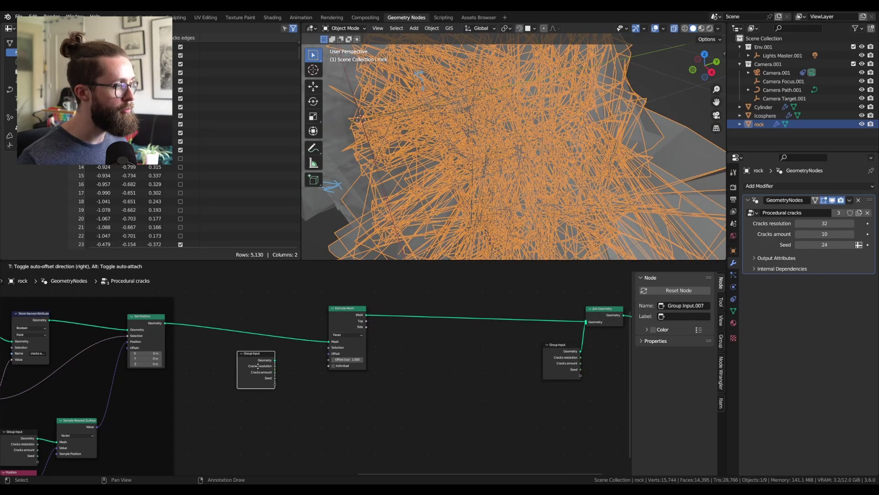
click(277, 363)
scroll(277, 365, up, 3)
drag(296, 392, 368, 359)
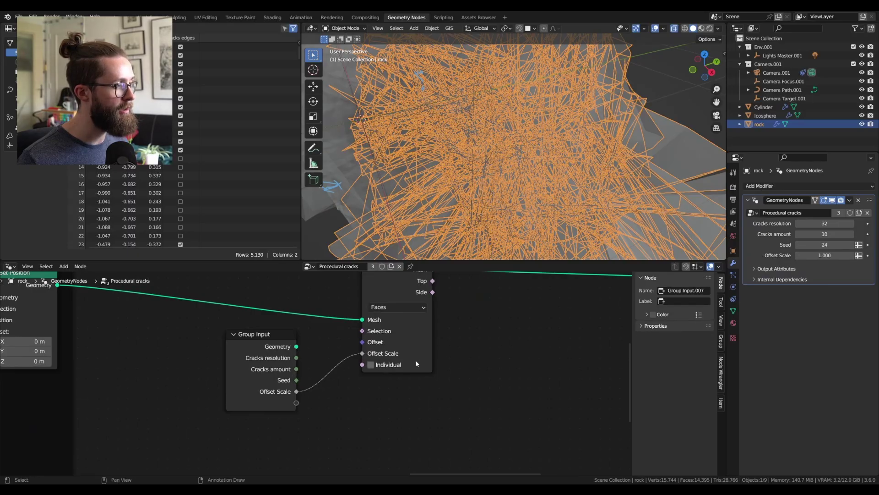
Step: Rename the Offset Scale group input to "Cracks thickness" and set its subtype to Distance
click(656, 326)
click(722, 342)
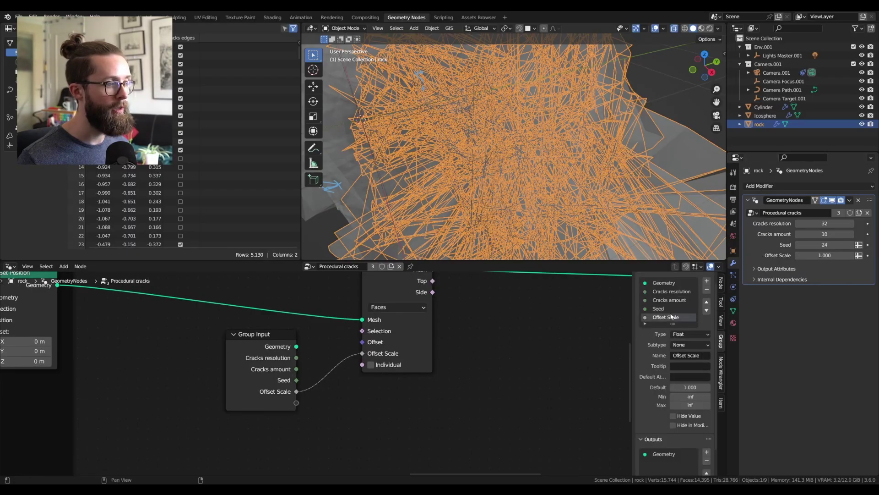
double_click(671, 316)
text(Cracks T)
key(BackSpace)
text(thickness)
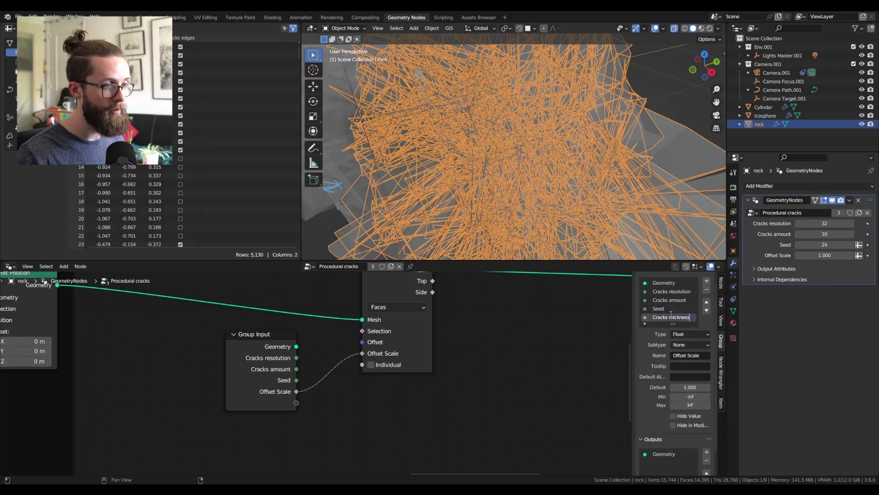
key(Return)
click(687, 345)
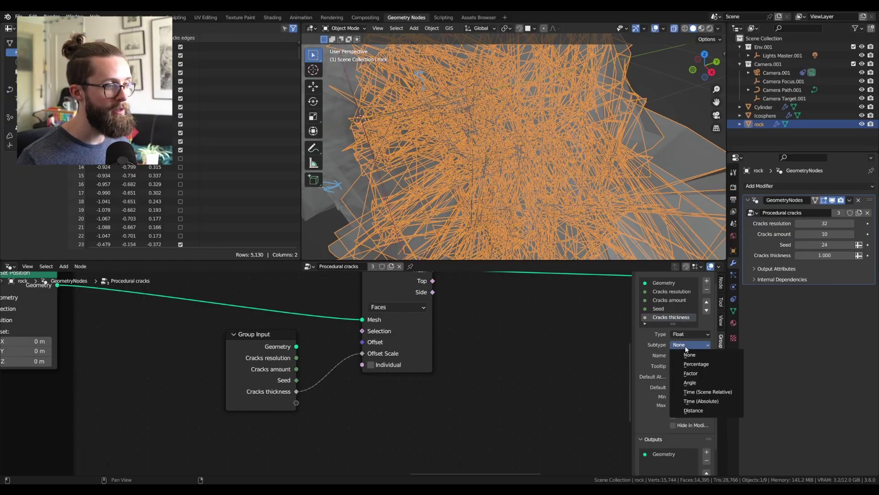
click(696, 408)
Step: Set the rock's Cracks thickness to 0.01 m and inspect the extruded cracks
click(825, 255)
text(0)
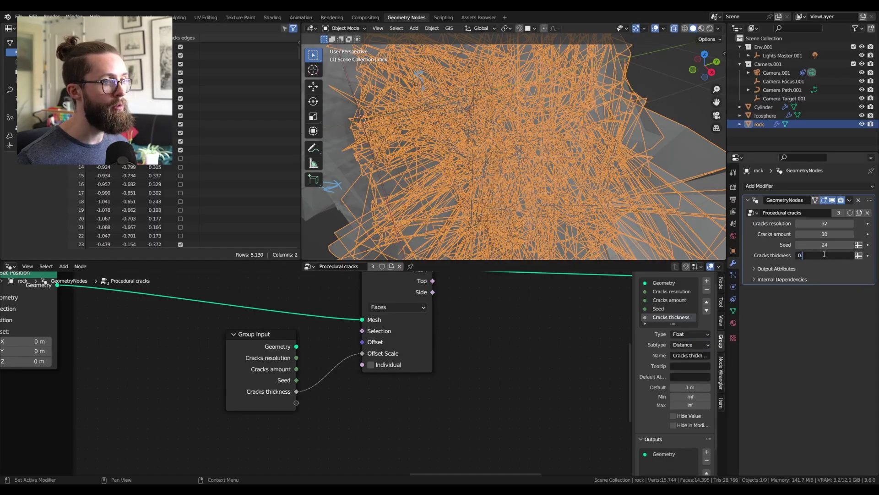
text(.01)
key(Return)
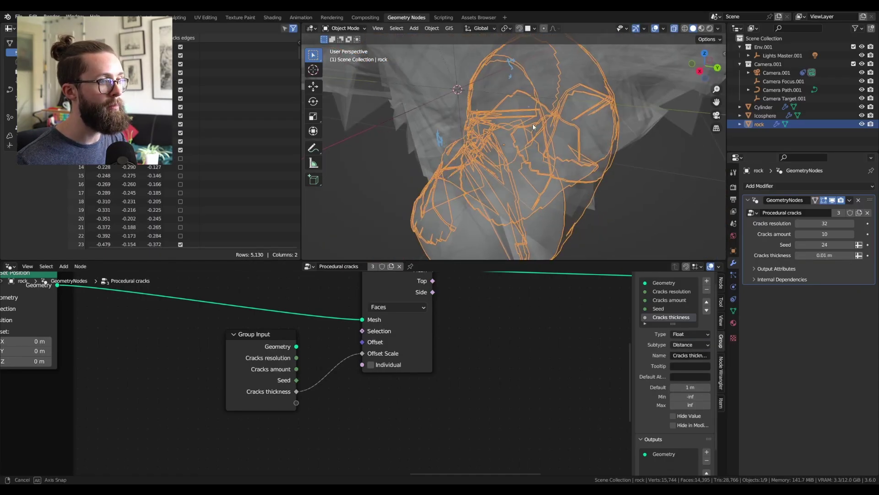
Step: Set the rock's Cracks thickness to 1 mm and save the file
click(813, 254)
text(1)
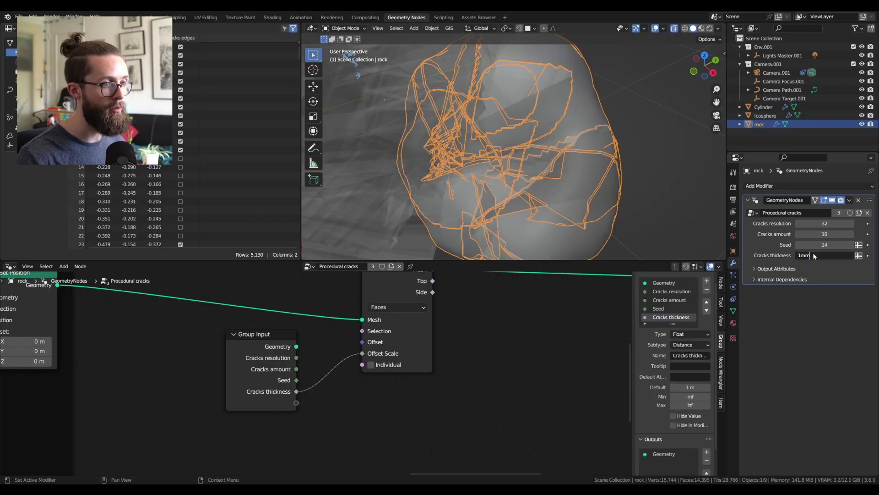
text(mm)
key(Return)
key(ctrl+s)
Step: Add a reroute on the link from Set Position to Extrude Mesh and insert a Join Geometry node after Extrude Mesh
scroll(408, 309, down, 2)
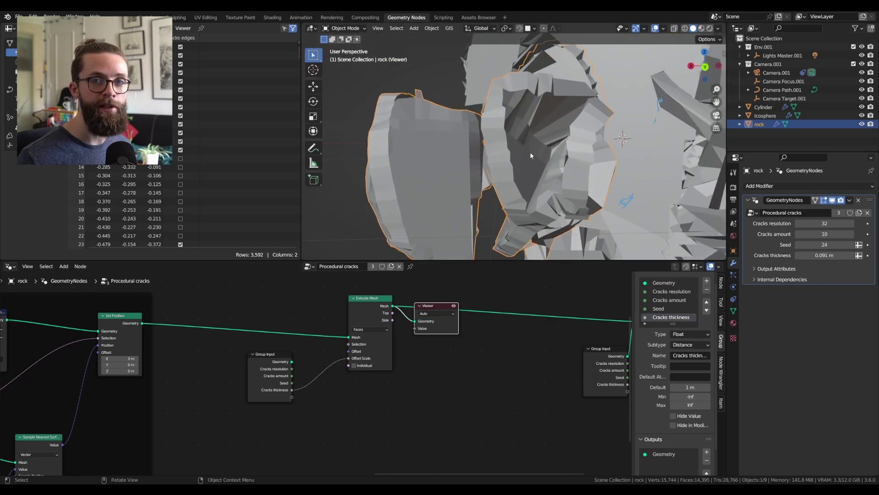
mouse_move(531, 155)
middle_down()
mouse_move(548, 154)
mouse_move(527, 164)
mouse_move(516, 152)
mouse_move(522, 149)
middle_up()
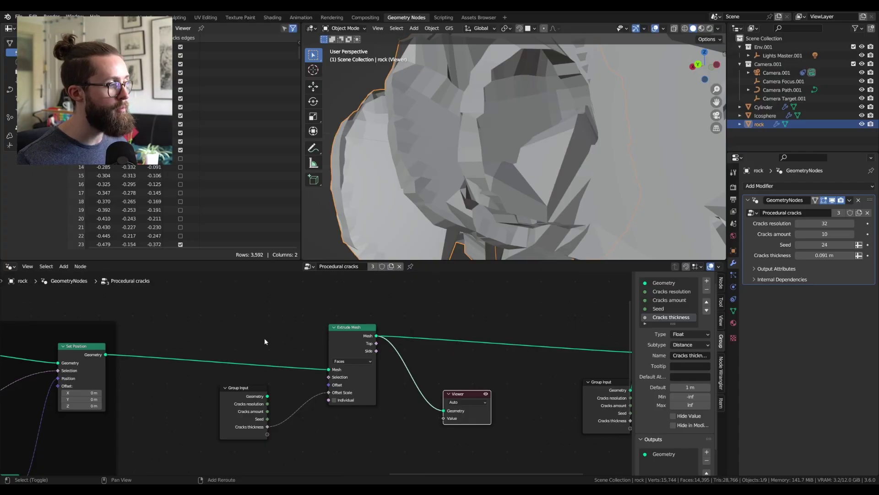
shift+right_drag(256, 339, 242, 366)
drag(239, 356, 230, 330)
key(shift+a)
text(join)
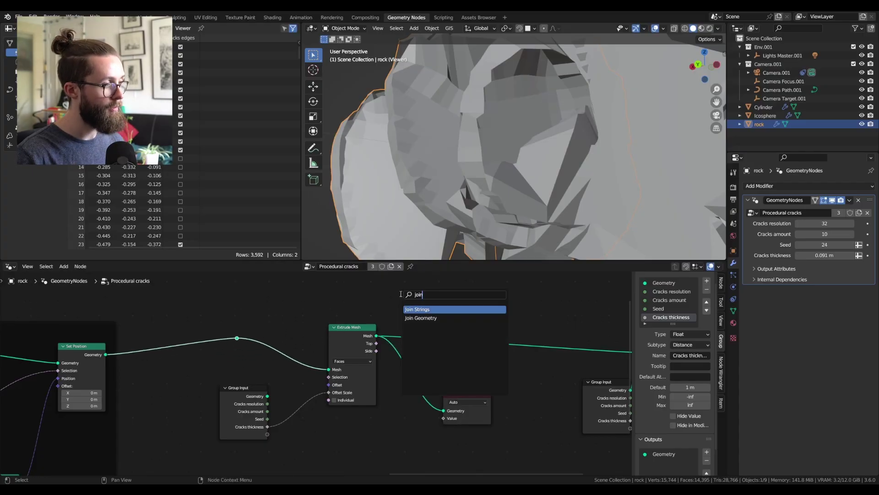
click(421, 317)
click(453, 330)
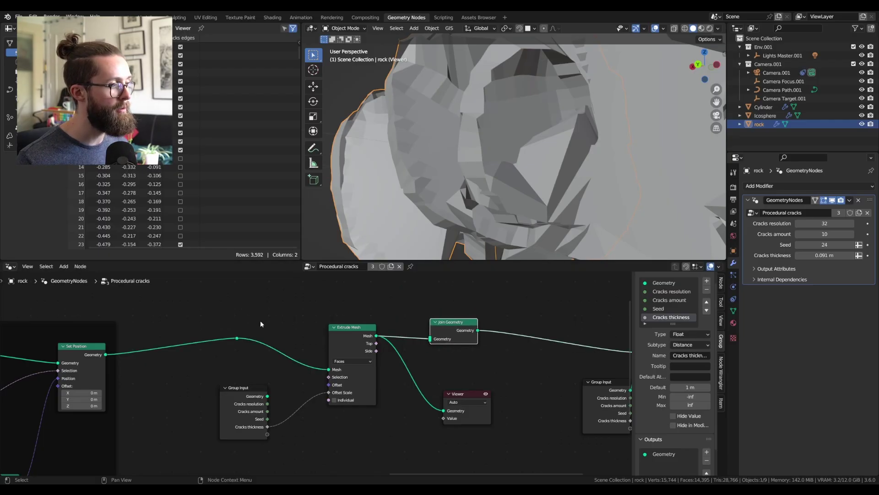
Step: Connect the reroute to the new Join Geometry as well, preview the joined mesh in the Viewer and move the Viewer aside
drag(376, 336, 430, 339)
drag(451, 322, 451, 311)
ctrl+shift+click(451, 311)
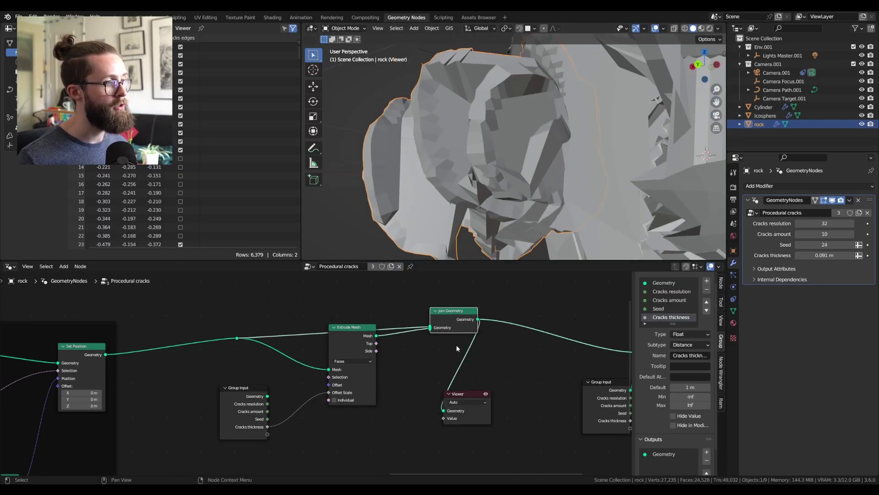
click(479, 393)
drag(479, 393, 554, 393)
Step: Insert a Merge by Distance node after the new Join Geometry
key(shift+a)
click(476, 302)
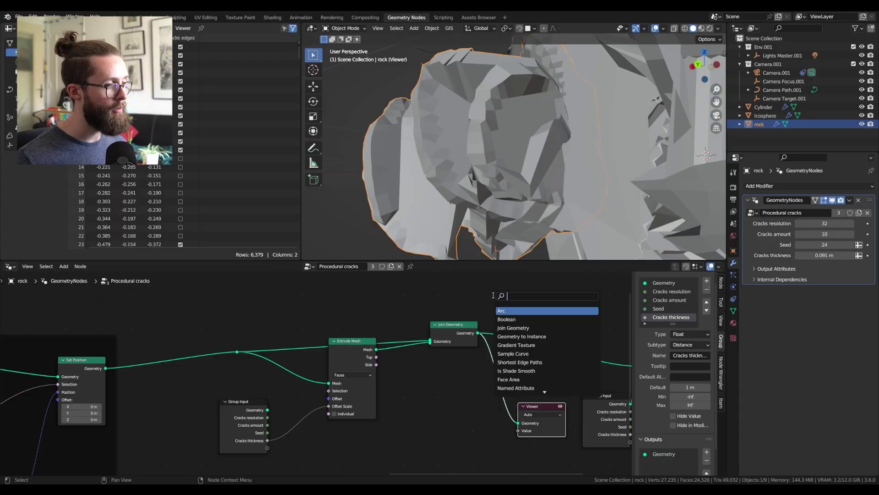
text(merge)
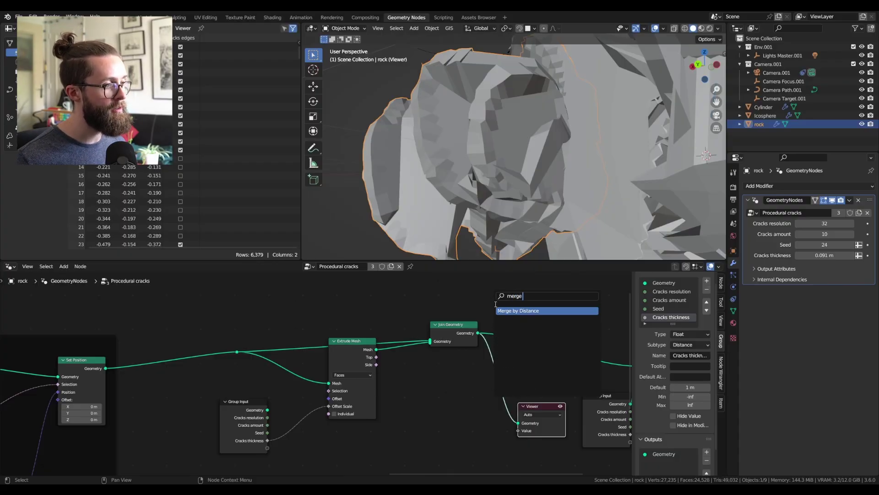
key(Return)
click(509, 308)
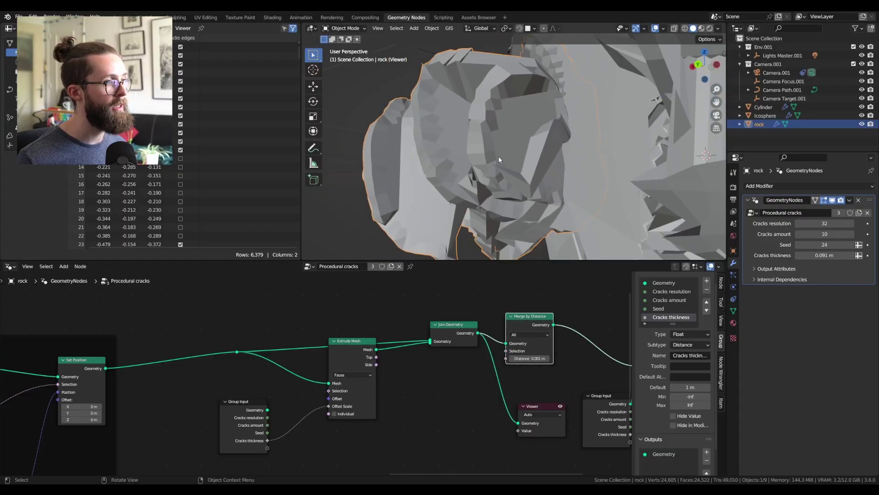
Step: Divide Cracks thickness by 2 with a Divide node, feed the result into Merge by Distance's Distance and save the file
scroll(504, 357, up, 1)
drag(248, 447, 391, 397)
text(div)
key(Return)
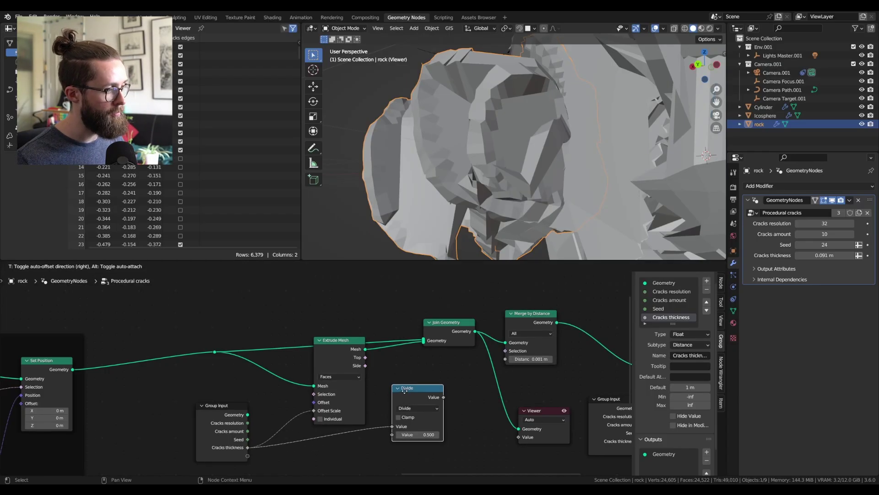
click(394, 398)
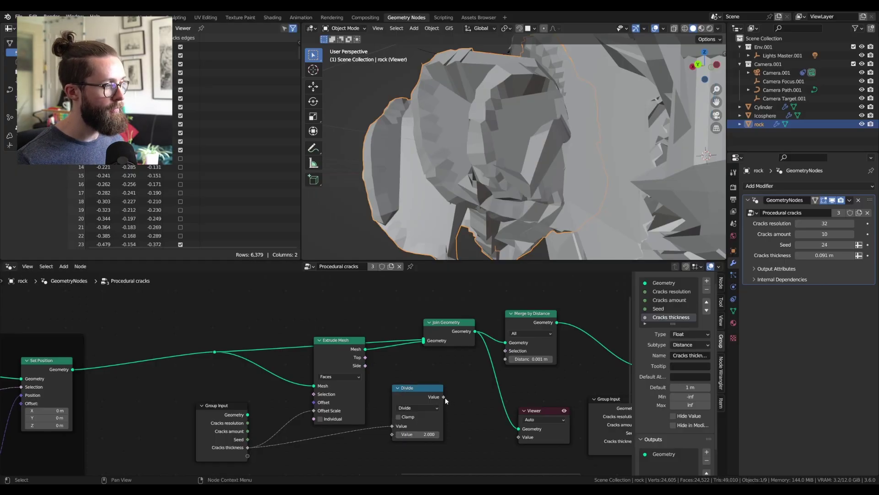
drag(444, 396, 506, 359)
drag(425, 387, 450, 380)
key(ctrl+s)
Step: Add a Store Named Attribute node after Extrude Mesh with the Side output connected to its Value
middle_drag(313, 365, 339, 366)
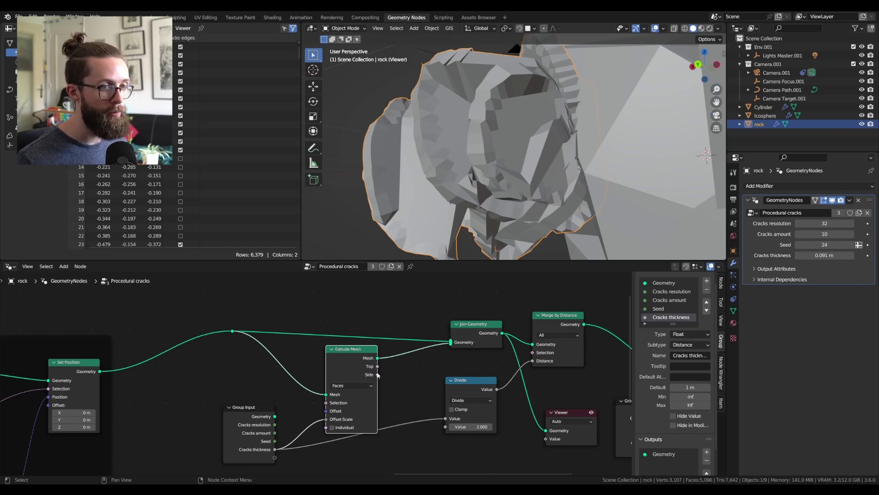
drag(377, 374, 403, 372)
text(stroe)
key(Return)
click(419, 372)
Step: Name the stored attribute "cracks edges", route the extruded mesh through it into Join Geometry and tidy the nodes
click(430, 414)
text(cracks edges)
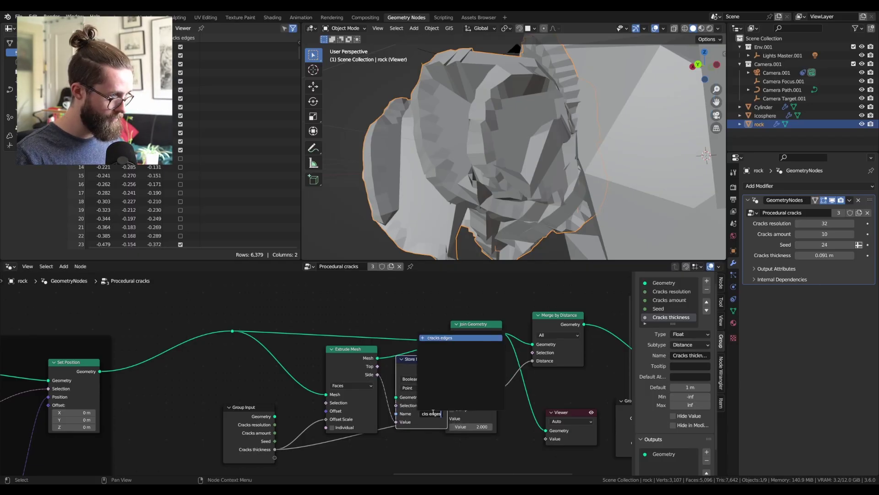
key(Return)
drag(451, 342, 438, 366)
drag(430, 365, 429, 344)
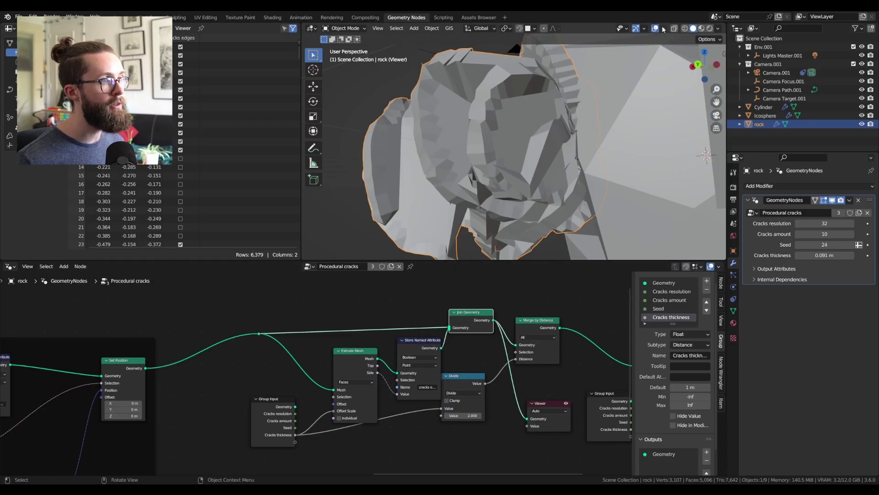
Step: Show the Face Orientation overlay and insert a Flip Faces node between Store Named Attribute and Join Geometry
click(663, 29)
click(611, 190)
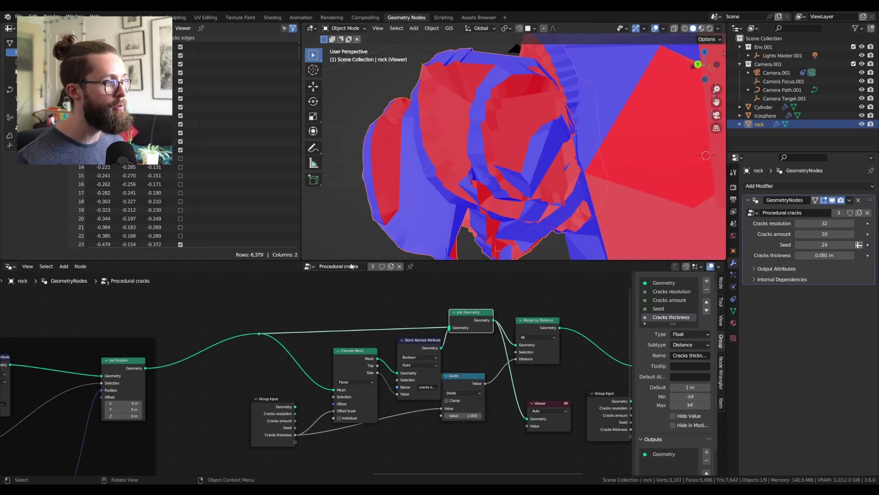
key(shift+a)
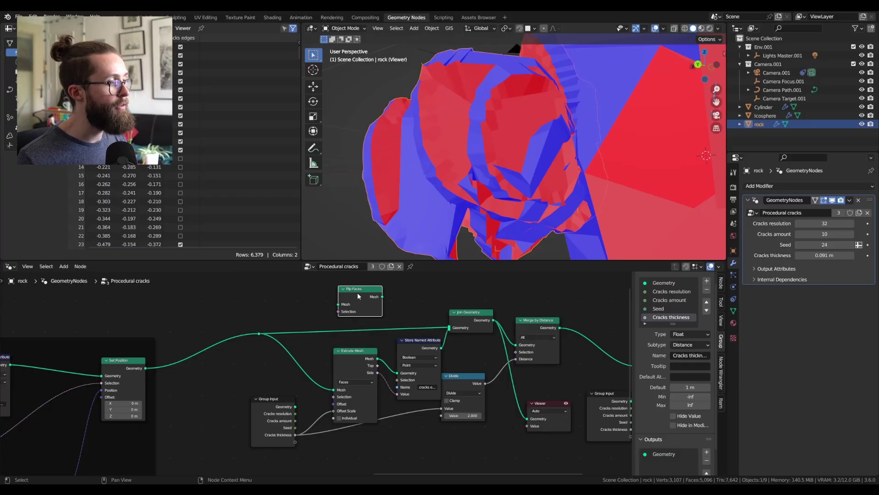
drag(373, 295, 460, 346)
middle_drag(451, 168, 421, 173)
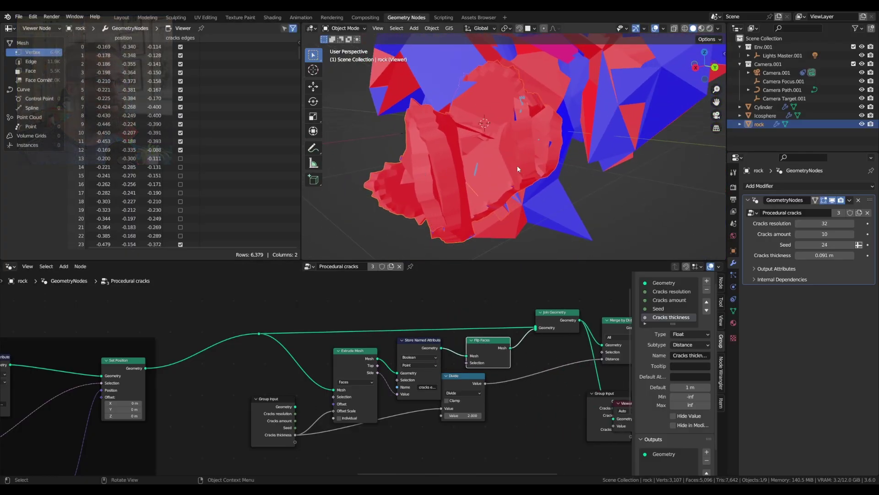
Step: Set Cracks thickness to 0.001 m on the Cylinder, Icosphere and rock at once
shift+click(763, 107)
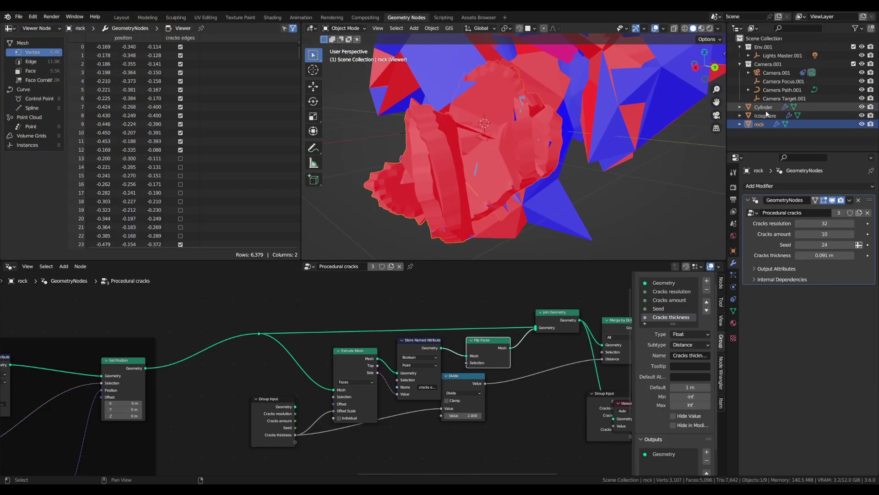
click(823, 255)
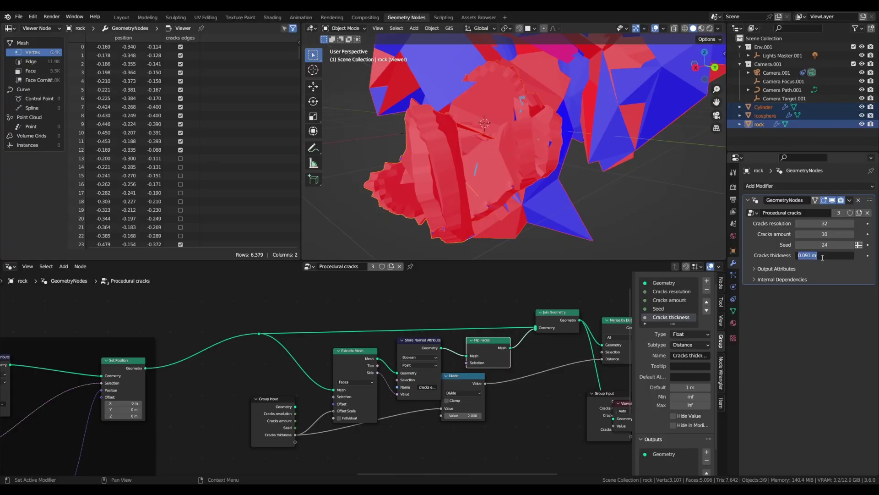
text(1)
key(Return)
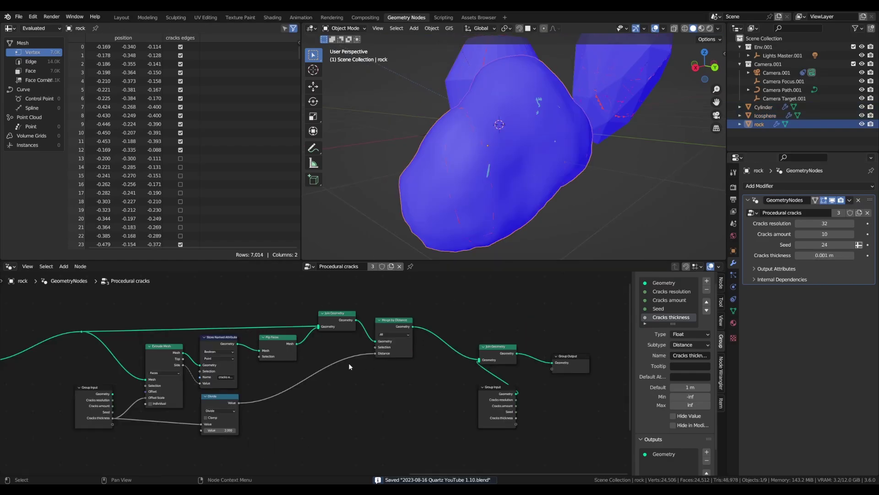
Step: Group the nodes from Extrude Mesh through Merge by Distance in a frame labelled "CRACKS THICKNESS" and save the file
middle_drag(342, 364, 431, 355)
drag(149, 427, 518, 290)
key(ctrl+j)
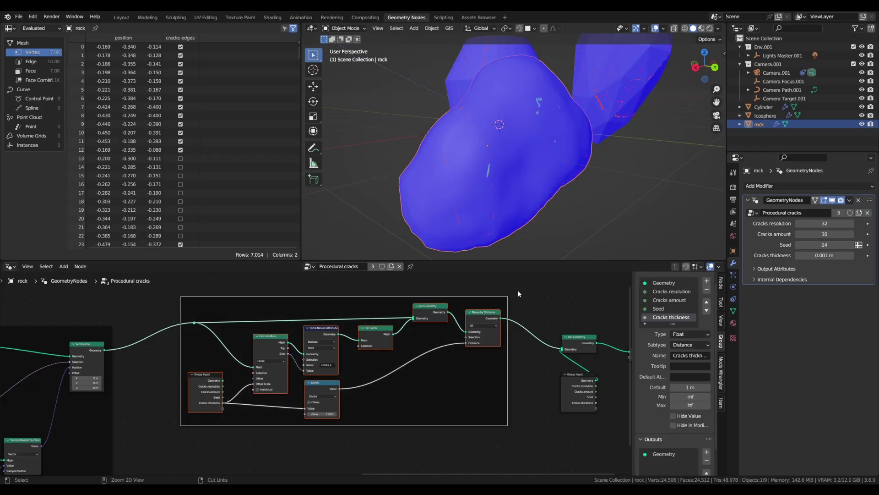
click(722, 286)
text(CRACKS THICKNESS)
key(Return)
key(ctrl+s)
key(Home)
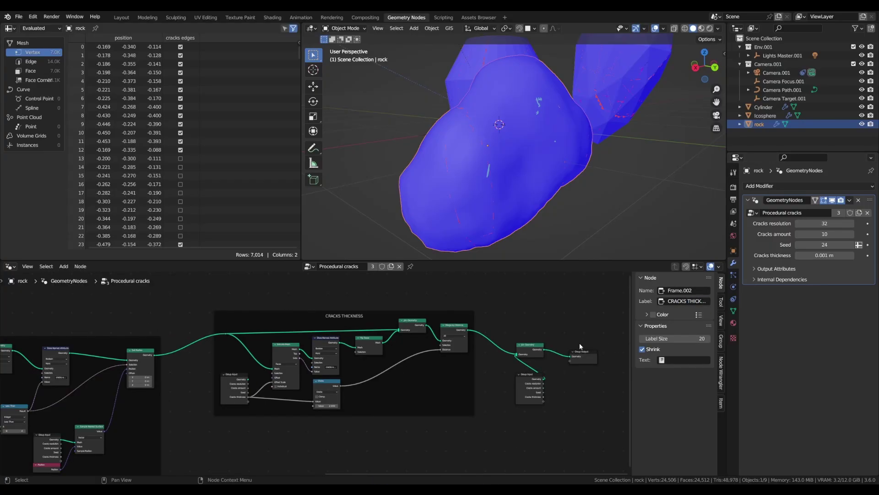
Step: Reposition the Group Input node that feeds the final Join Geometry and save the file
middle_drag(580, 344, 511, 349)
drag(550, 430, 452, 355)
key(ctrl+s)
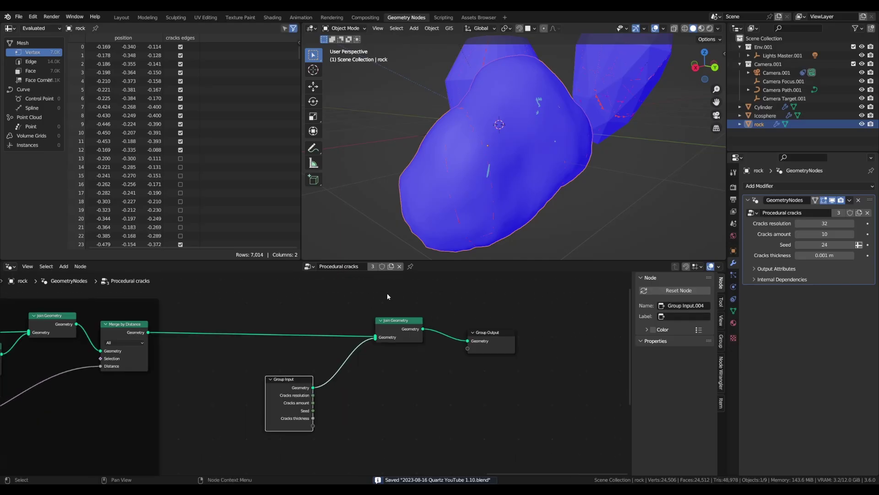
Step: Insert a Set Material node before Group Output and expose its Material as a group input
key(shift+a)
click(387, 293)
text(set)
click(405, 316)
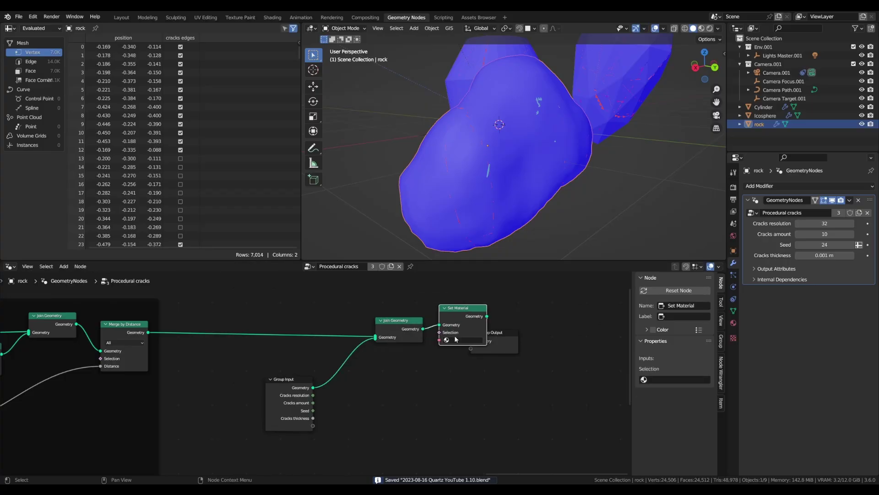
click(466, 339)
drag(314, 425, 450, 340)
middle_drag(392, 325, 481, 324)
mouse_move(480, 324)
mouse_down()
mouse_move(479, 315)
mouse_move(489, 320)
mouse_up()
Step: Insert a Set Shade Smooth node between Merge by Distance and the final Join Geometry
key(shift+a)
click(384, 295)
text(set s)
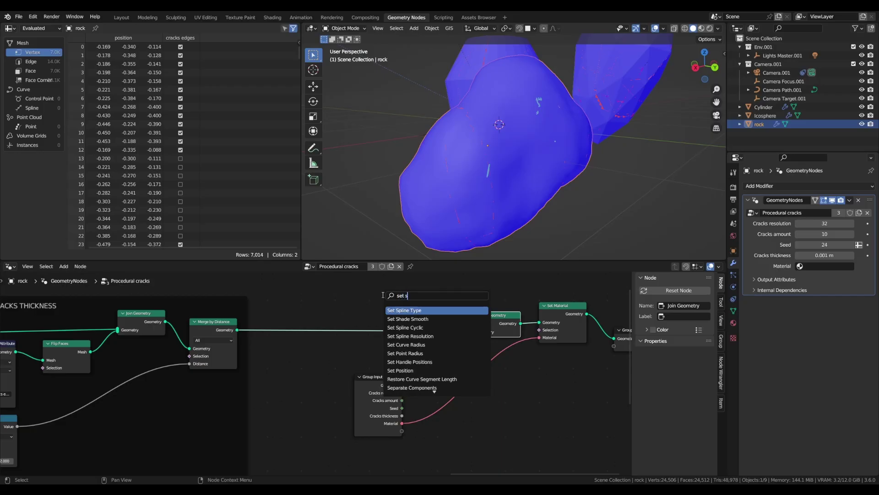
key(Down)
key(Return)
click(376, 301)
drag(403, 309, 426, 301)
Step: Add a Store Named Attribute node between Merge by Distance and Set Shade Smooth
key(shift+a)
text(cra)
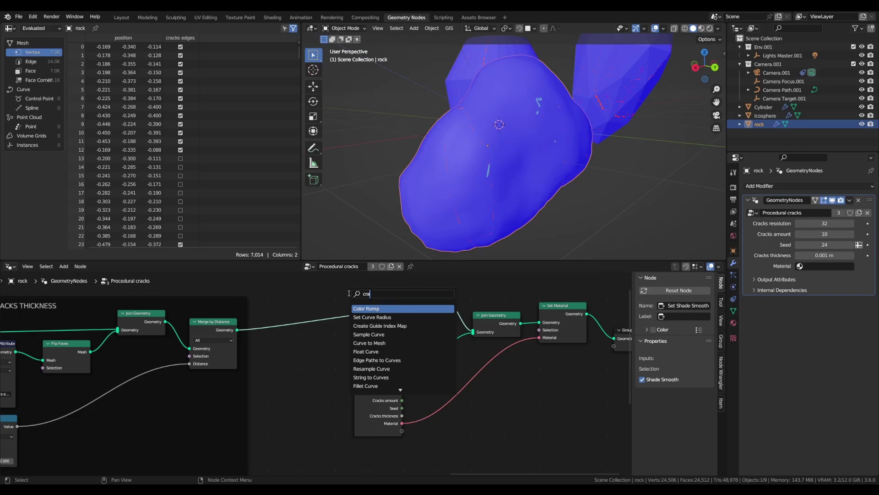
text(c)
key(BackSpace)
key(BackSpace)
key(BackSpace)
key(BackSpace)
text(store)
key(Return)
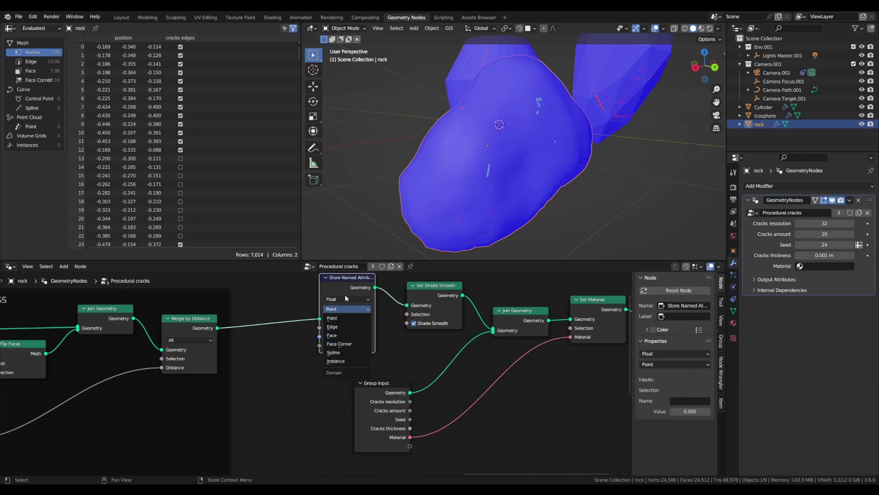
Step: Make the new stored attribute a Boolean named "cracks" with its value enabled, and check it in the spreadsheet
click(345, 294)
scroll(362, 339, up, 3)
click(367, 340)
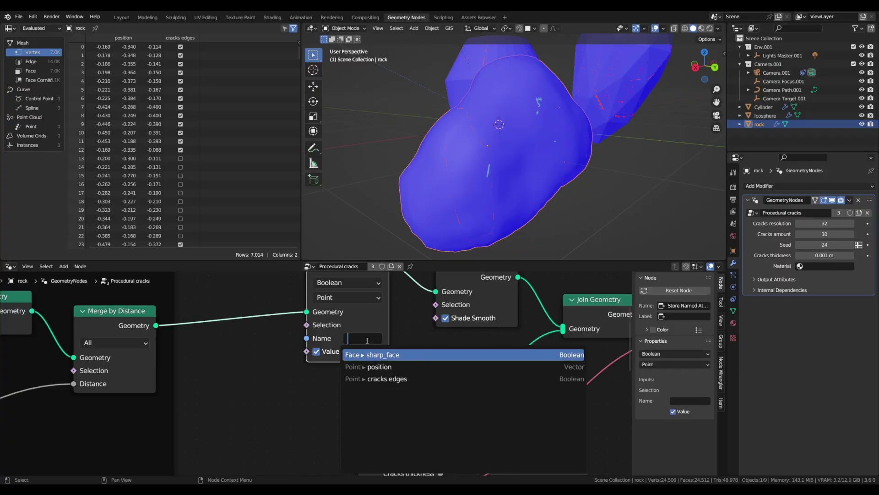
text(cracks)
key(Return)
scroll(367, 340, down, 3)
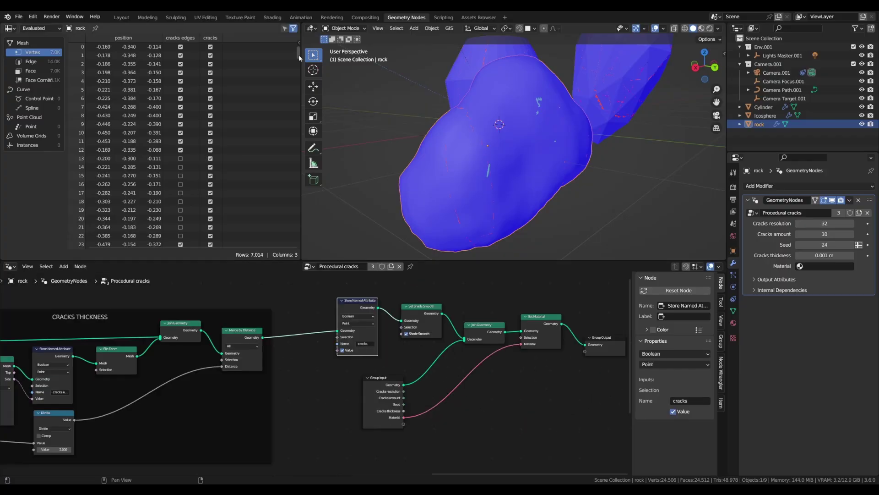
drag(298, 54, 296, 178)
scroll(426, 350, down, 3)
Step: Frame the attribute, smoothing, join and material nodes as "ATTRIBUTES & SHADING", shift Group Output aside and save the file
middle_drag(431, 357, 328, 369)
drag(261, 424, 428, 305)
key(ctrl+j)
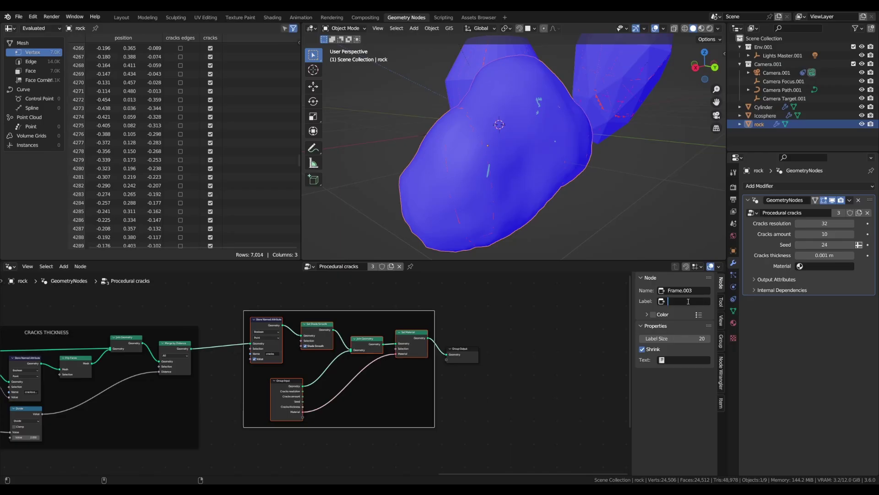
text(IBUTES & SHADING)
key(Return)
drag(463, 351, 489, 346)
key(ctrl+s)
scroll(552, 323, down, 3)
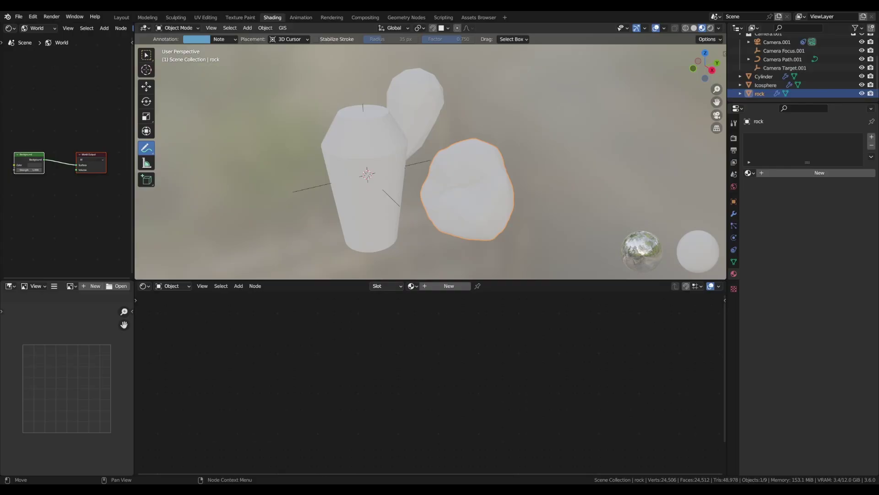
Step: Create a new material on the rock and name it "Quartz"
click(449, 286)
double_click(440, 286)
text(S)
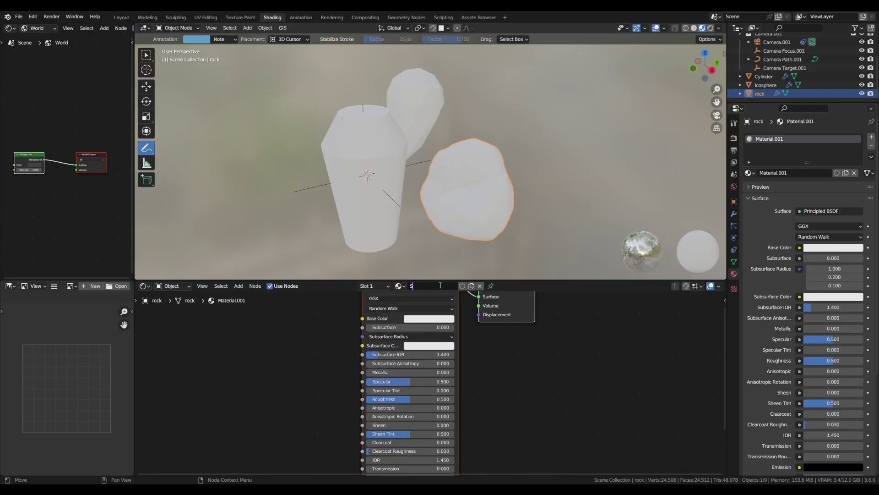
text(Quartz)
key(Return)
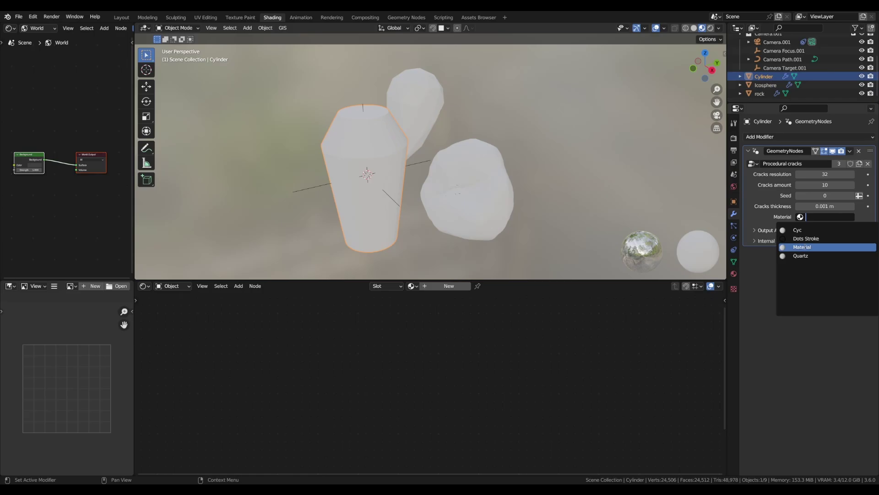
Step: Set the Procedural cracks modifier's material to Material on the Cylinder and Quartz on the rock, and save the file
click(805, 247)
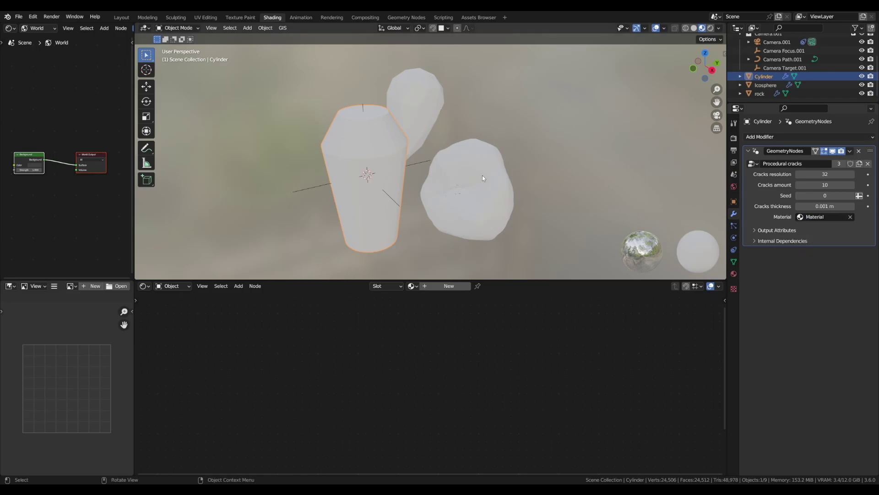
click(466, 214)
key(Home)
key(ctrl+s)
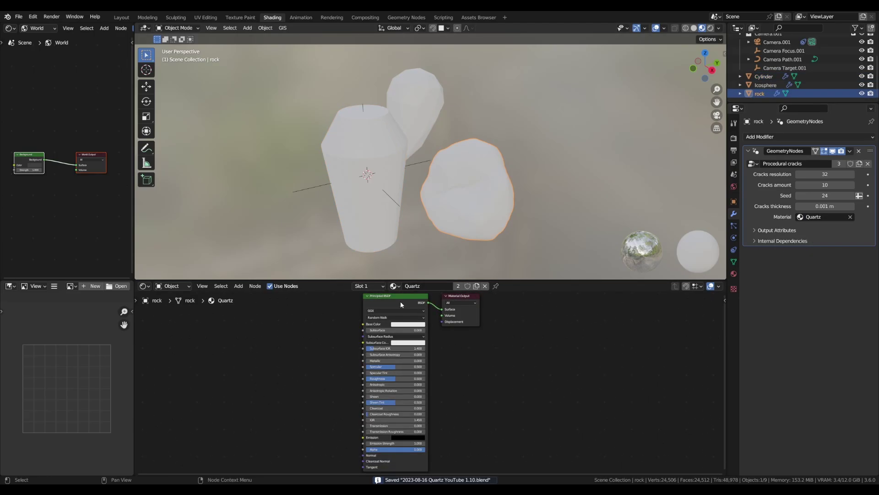
Step: Replace the Quartz material's Principled BSDF with a Glass BSDF feeding the output Surface and preview the objects in rendered shading
click(401, 302)
key(x)
key(shift+a)
text(ag)
key(ctrl+a)
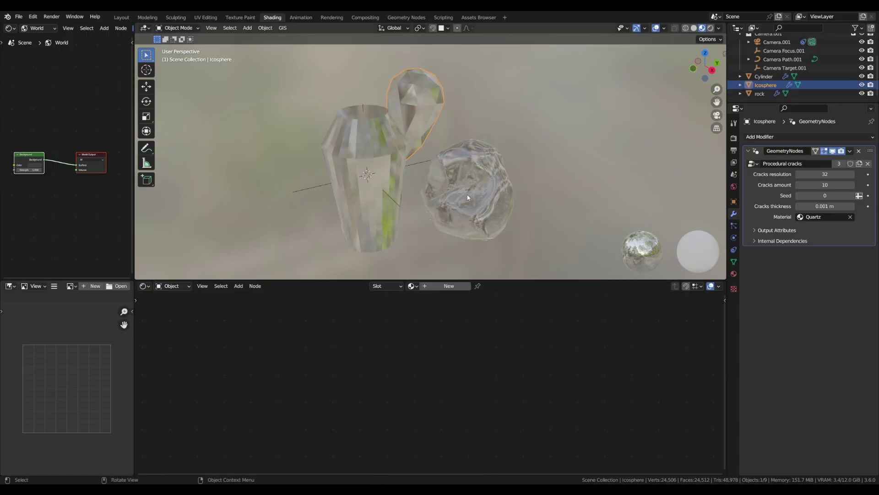
click(467, 195)
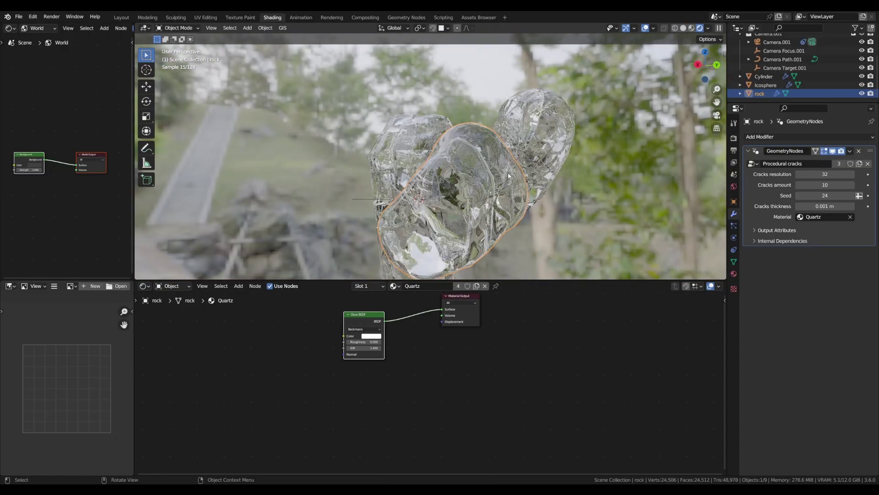
middle_drag(508, 176, 455, 172)
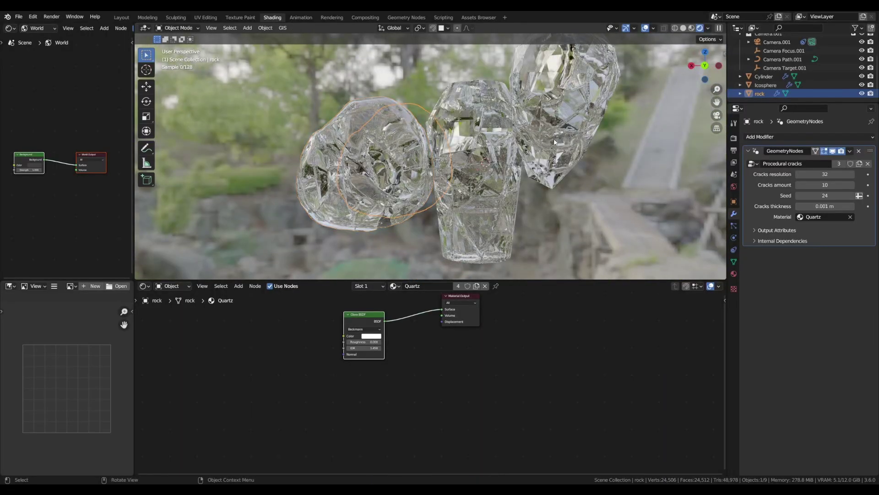
Step: Apply Shade Smooth to the Icosphere, the Cylinder and the rock
click(555, 140)
right_click(554, 134)
click(554, 132)
click(494, 156)
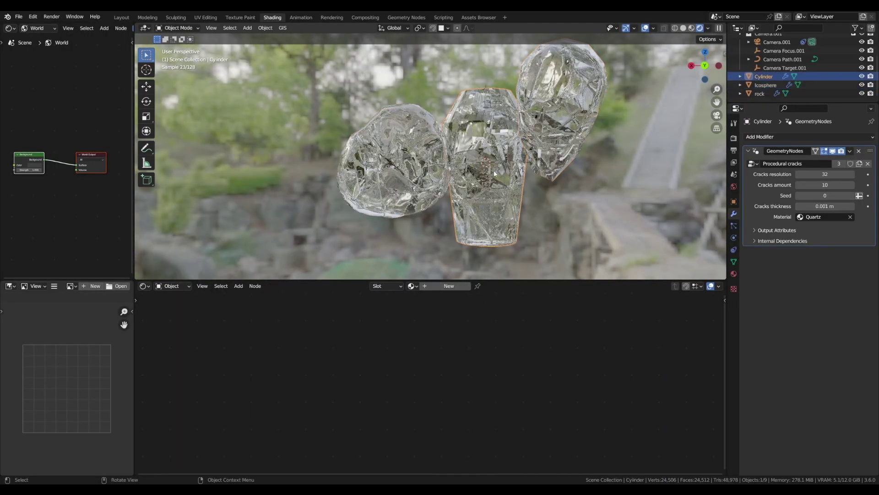
right_click(493, 158)
click(492, 157)
click(408, 176)
right_click(406, 176)
click(407, 177)
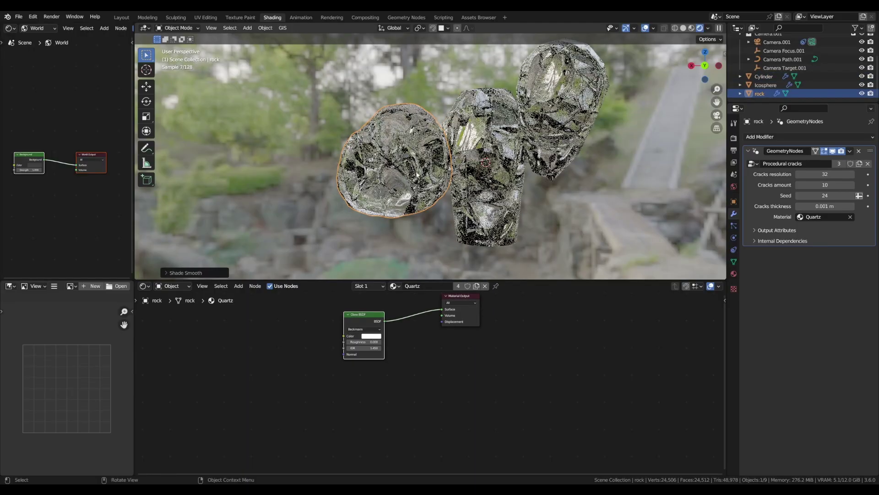
middle_drag(409, 177, 566, 179)
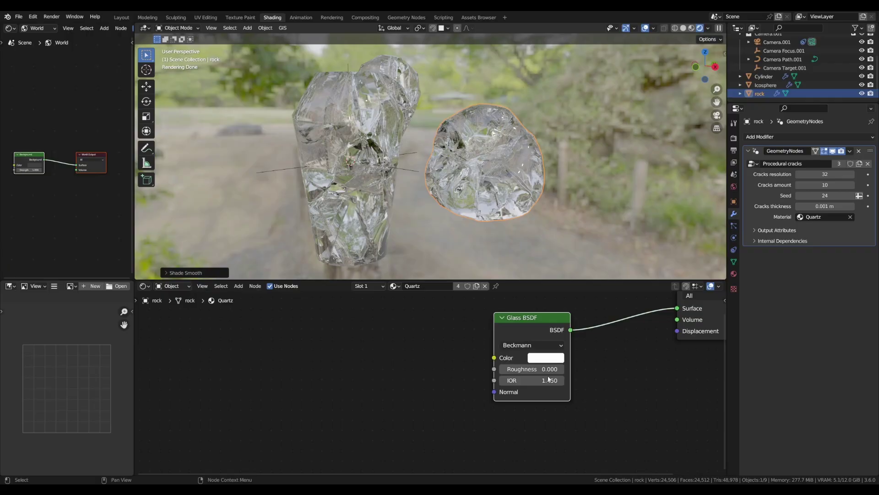
Step: Add an Object Info node to the Quartz material and connect its Color to the Glass BSDF's Color
scroll(470, 358, up, 7)
click(404, 337)
key(shift+a)
text(ob)
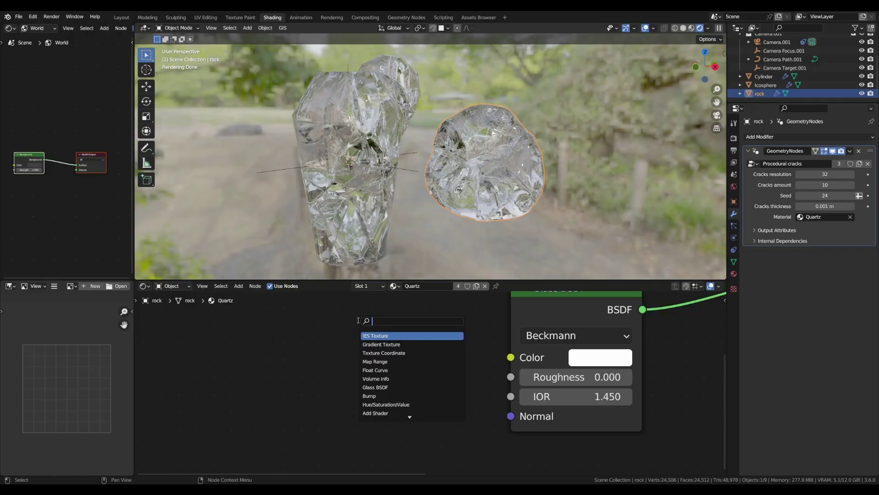
key(Return)
click(319, 336)
drag(420, 347, 510, 357)
scroll(378, 227, down, 2)
Step: Set the viewport display colours to red for the rock and green for the Cylinder, and save the file
click(733, 202)
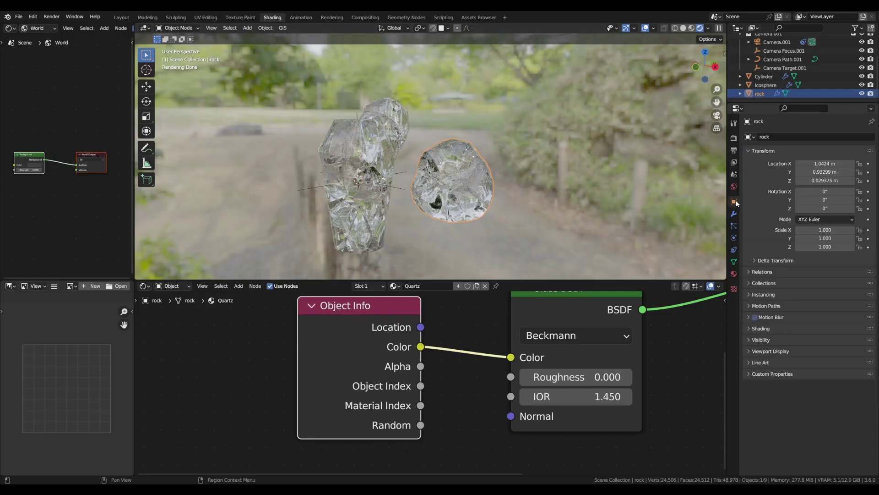
click(781, 351)
click(820, 430)
mouse_move(820, 357)
mouse_down()
mouse_move(809, 333)
mouse_move(838, 338)
mouse_up()
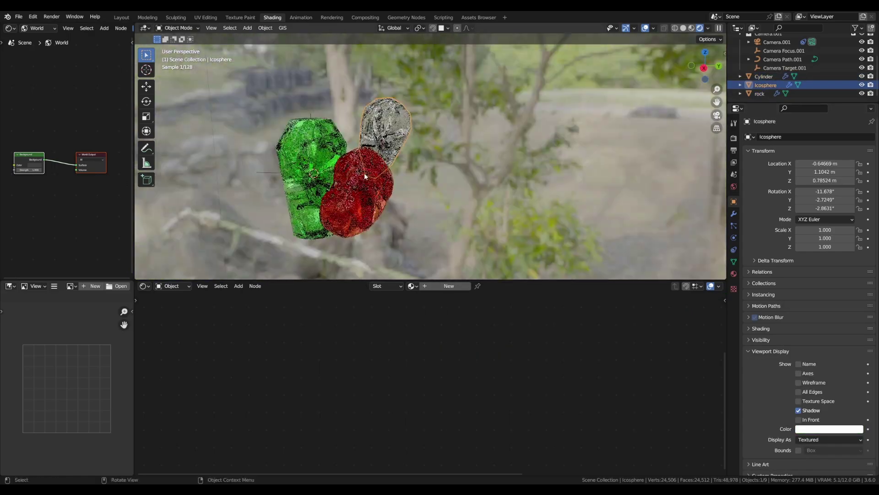
key(ctrl+s)
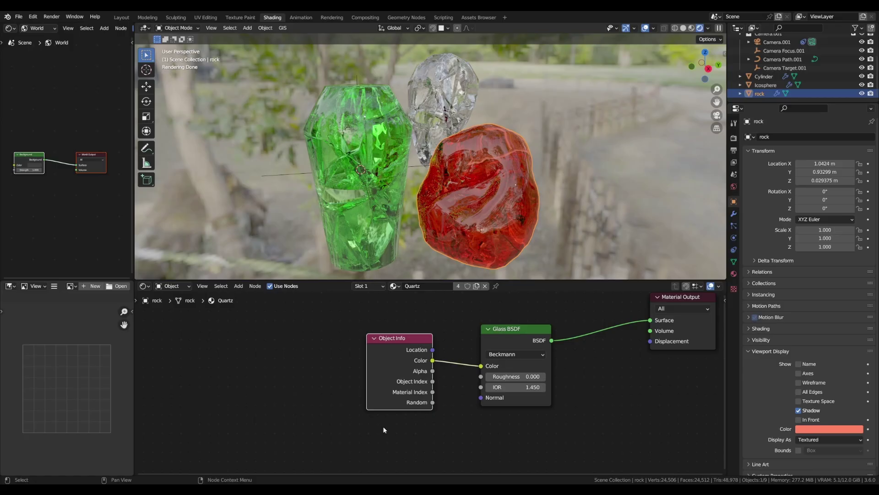
Step: Move the Object Info and Glass BSDF nodes away from Material Output and add an Attribute node named "cracks"
drag(384, 431, 528, 348)
drag(552, 326, 413, 323)
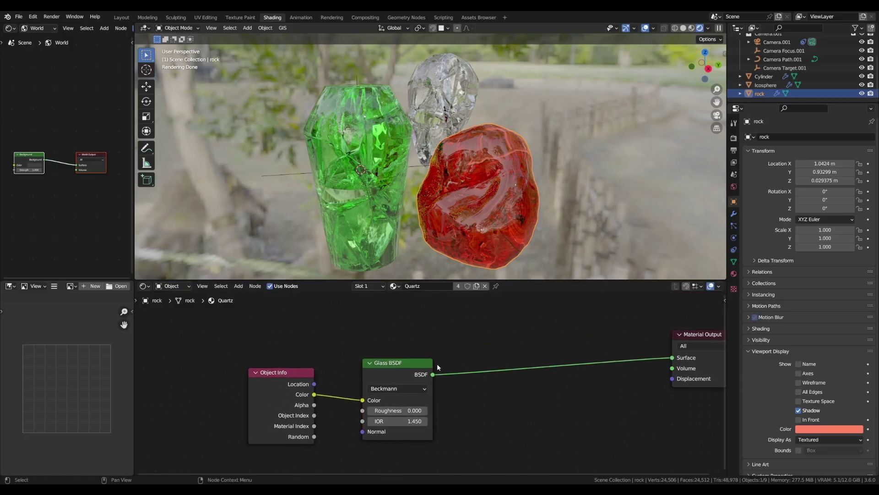
key(shift+a)
text(attr)
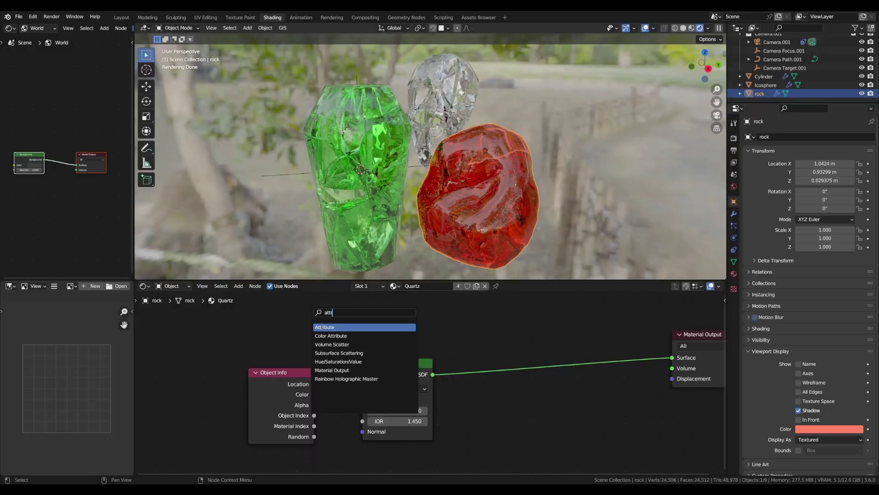
click(323, 327)
click(307, 334)
scroll(314, 370, up, 1)
click(315, 376)
text(cracks)
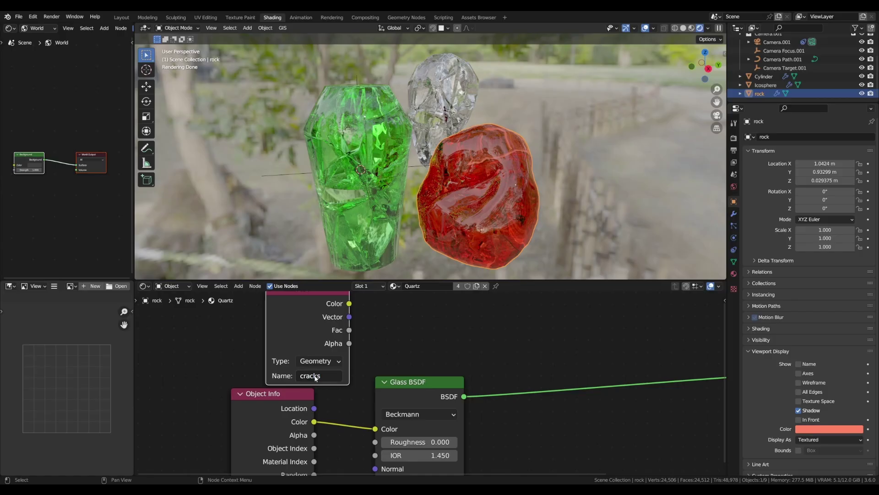
key(Return)
scroll(383, 384, down, 3)
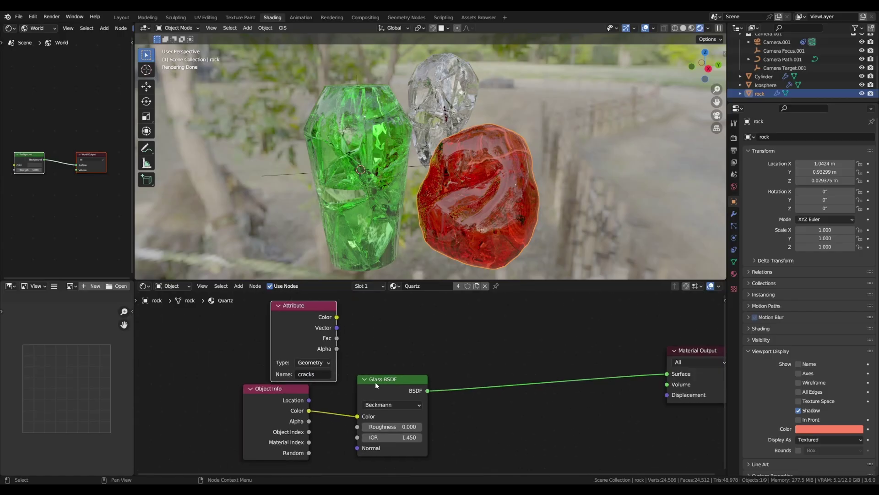
Step: Insert a Mix Shader between Glass BSDF and Material Output and connect the cracks attribute's Fac to its factor
key(shift+a)
text(mix)
click(430, 355)
click(495, 360)
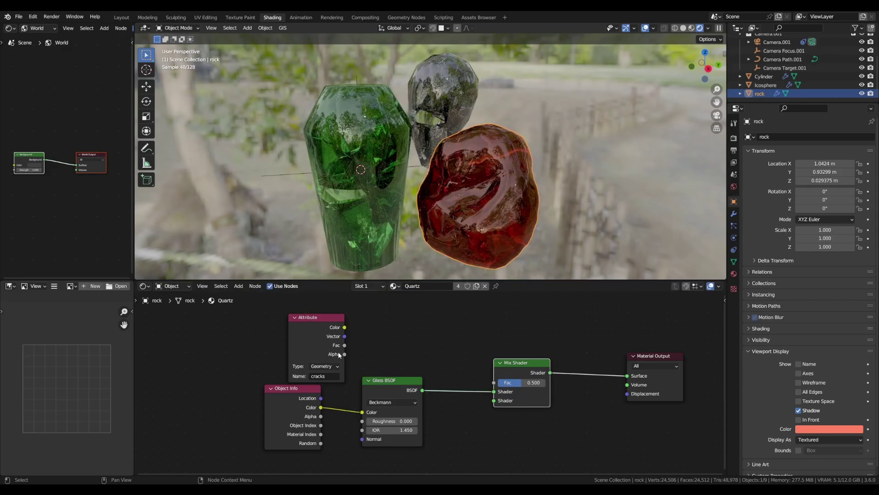
drag(344, 345, 496, 382)
middle_drag(411, 370, 416, 336)
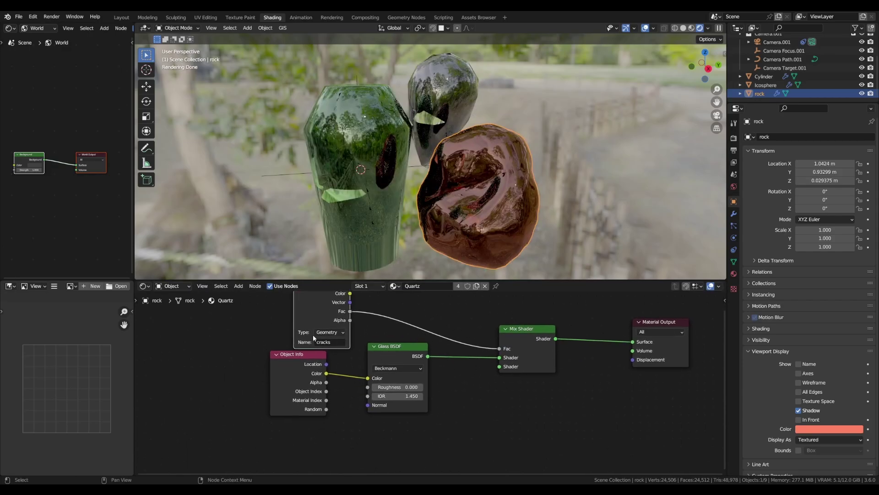
Step: Duplicate the Glass BSDF, connect it to Object Info's Color and the Mix Shader's second shader input, and set its roughness to 0.475
middle_drag(385, 350, 394, 322)
key(shift+d)
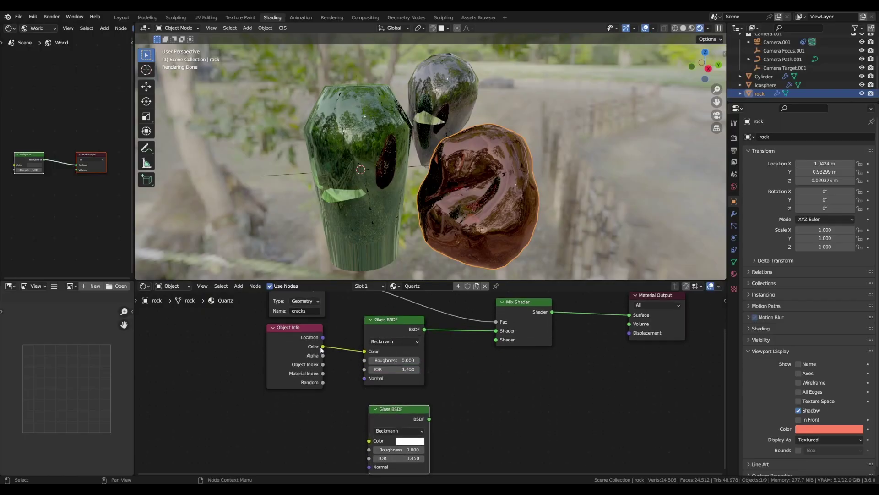
drag(323, 347, 369, 441)
drag(429, 419, 496, 340)
middle_drag(481, 390, 487, 383)
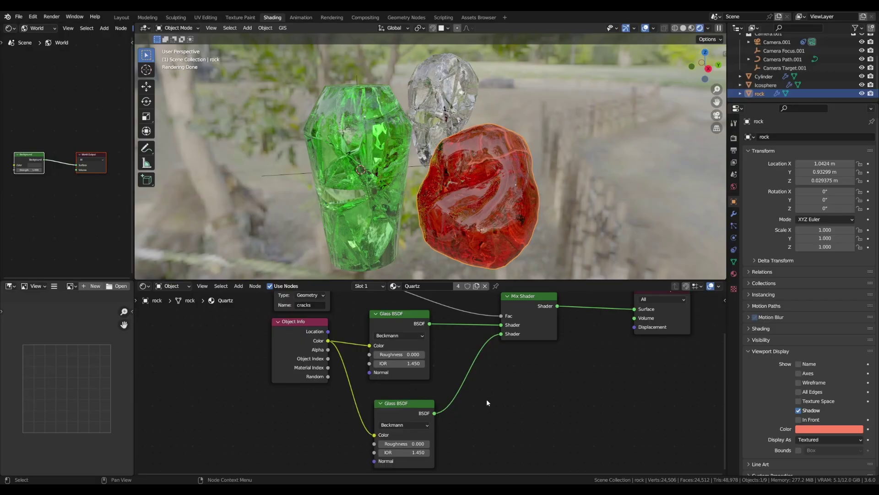
mouse_move(396, 444)
mouse_down()
mouse_move(410, 444)
mouse_move(403, 447)
mouse_up()
Step: Add a Noise Texture and connect its Fac through the Height of a new Bump node to the second Glass BSDF's Normal
text(nois)
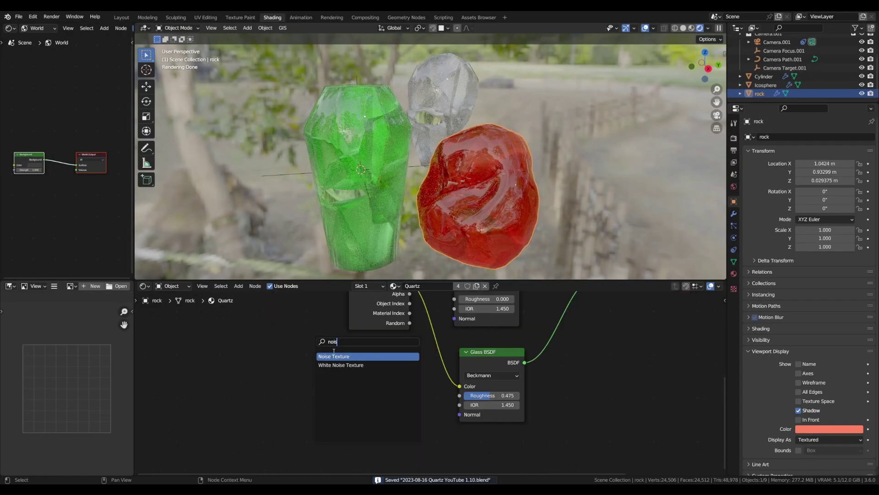
key(Return)
click(365, 385)
key(shift+a)
text(bump)
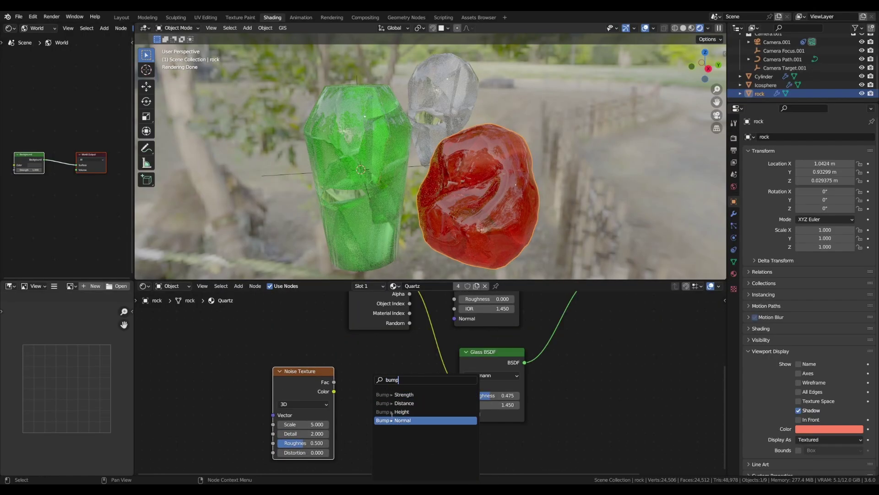
click(394, 411)
drag(414, 391, 462, 414)
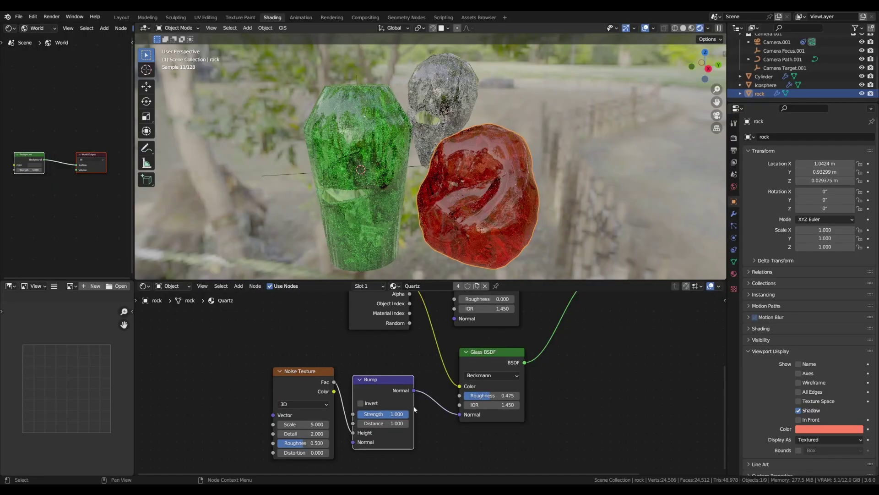
Step: Set the Noise Texture to scale 36.5, detail 15 and roughness 0.82, and the Bump strength to 0.3
middle_drag(417, 374, 454, 346)
drag(336, 396, 381, 407)
scroll(429, 386, up, 2)
drag(433, 386, 395, 386)
middle_drag(440, 338, 413, 356)
Step: Duplicate the Noise Texture and Bump pair for the first Glass BSDF's Normal, with noise scale 5.7 and bump strength 0.04
scroll(426, 357, down, 4)
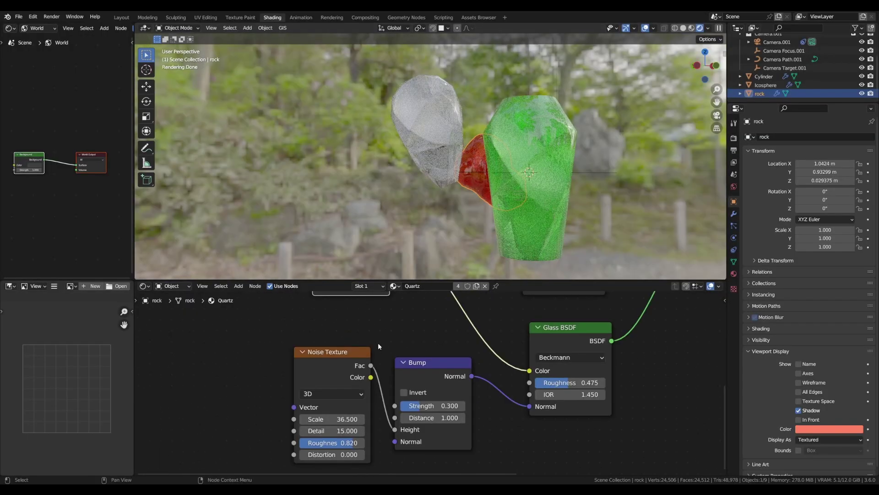
scroll(376, 353, down, 4)
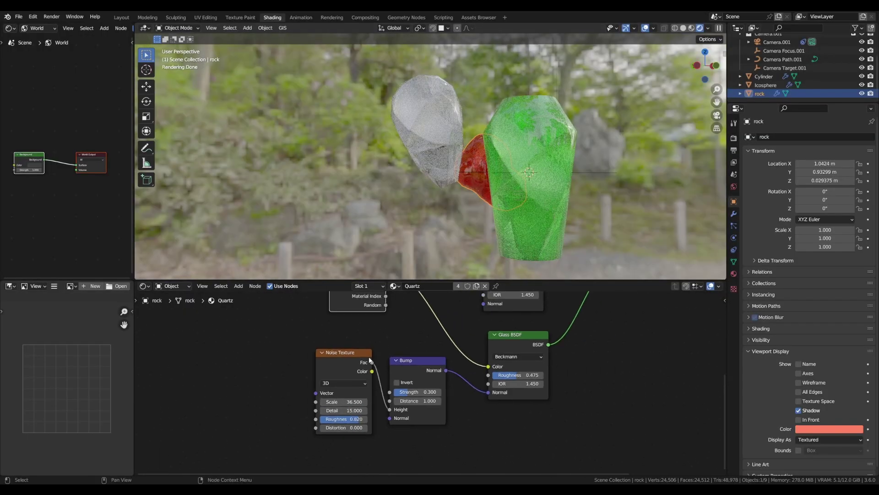
click(365, 358)
shift+click(411, 361)
key(shift+d)
click(239, 288)
middle_drag(314, 334, 315, 374)
drag(287, 342, 485, 344)
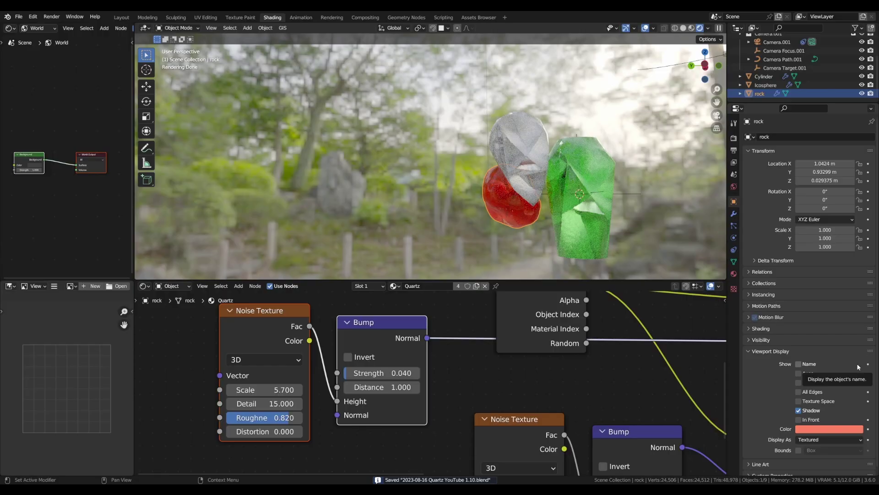
Step: Insert a Hue/Saturation/Value node with saturation 0.33 between Object Info's Color and both Glass BSDF colours
scroll(609, 377, down, 5)
middle_drag(540, 339, 371, 354)
mouse_move(351, 325)
mouse_down()
mouse_move(291, 315)
mouse_move(337, 318)
mouse_up()
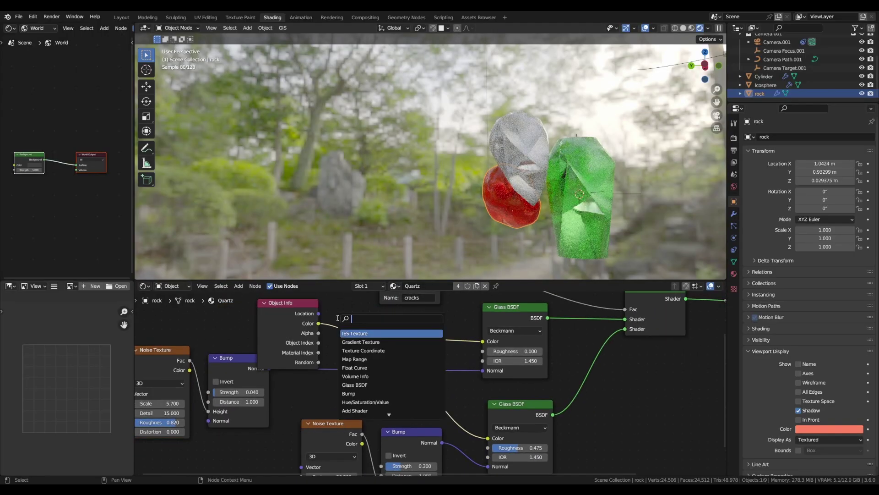
text(hue)
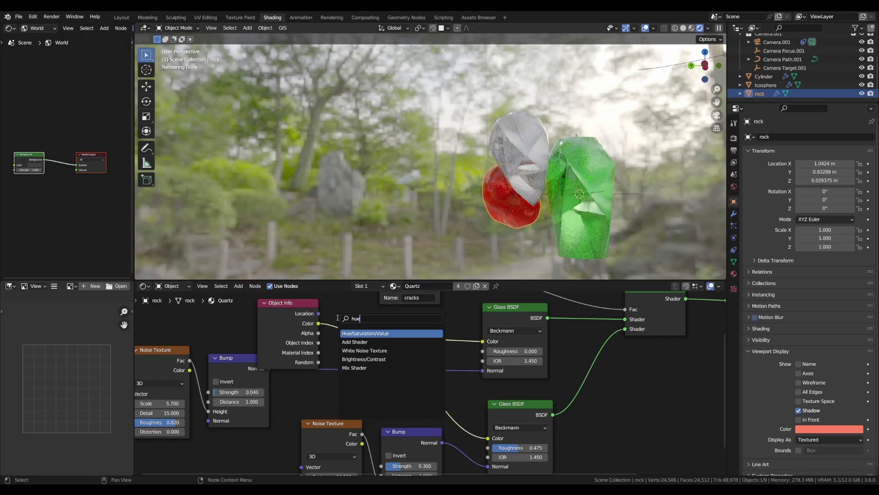
key(Return)
click(385, 362)
drag(384, 341, 400, 342)
middle_drag(580, 379, 458, 351)
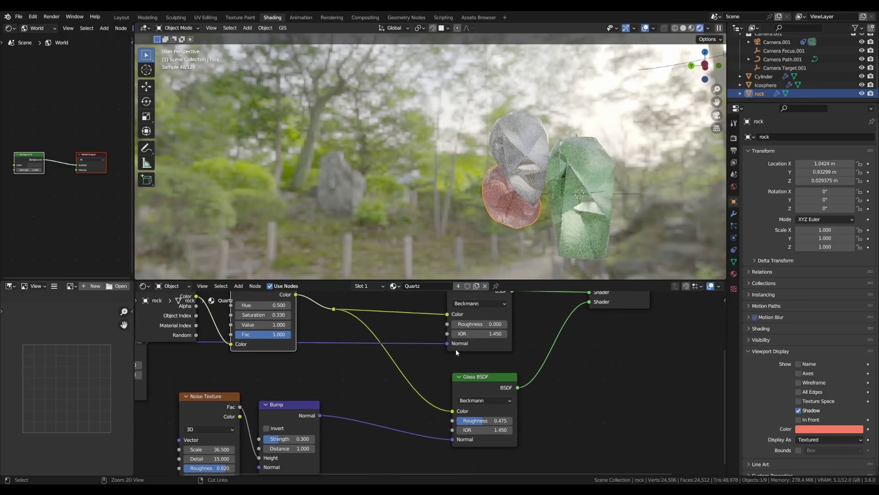
Step: Save the file and add a Principled Volume coloured by Object Info to the Material Output's Volume, with density 1.1
key(ctrl+s)
key(shift+a)
click(423, 322)
text(vo)
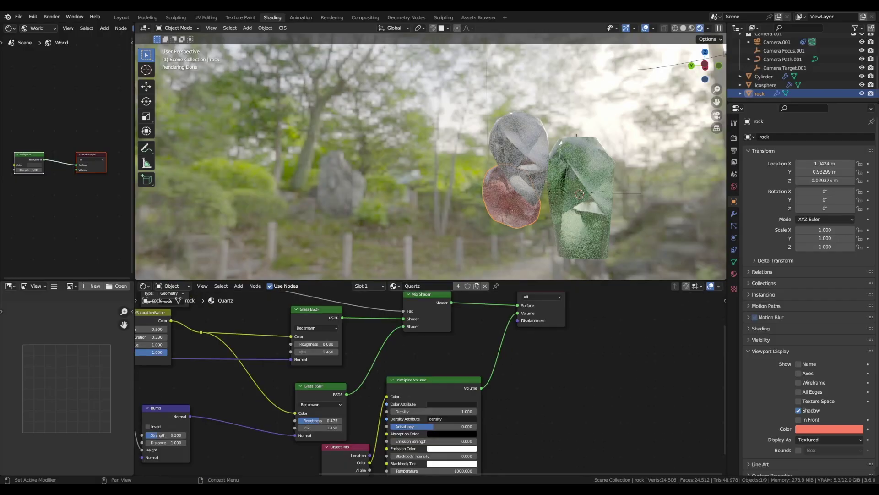
middle_drag(412, 411, 412, 361)
scroll(412, 361, up, 4)
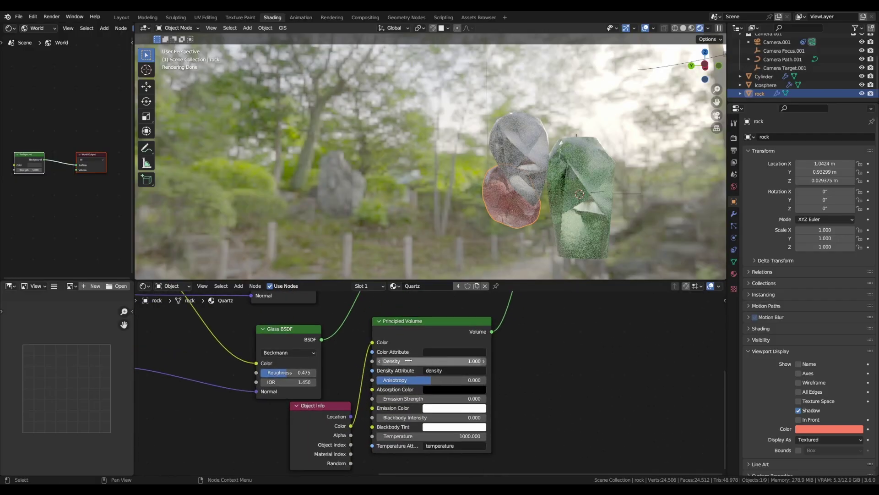
drag(431, 361, 424, 361)
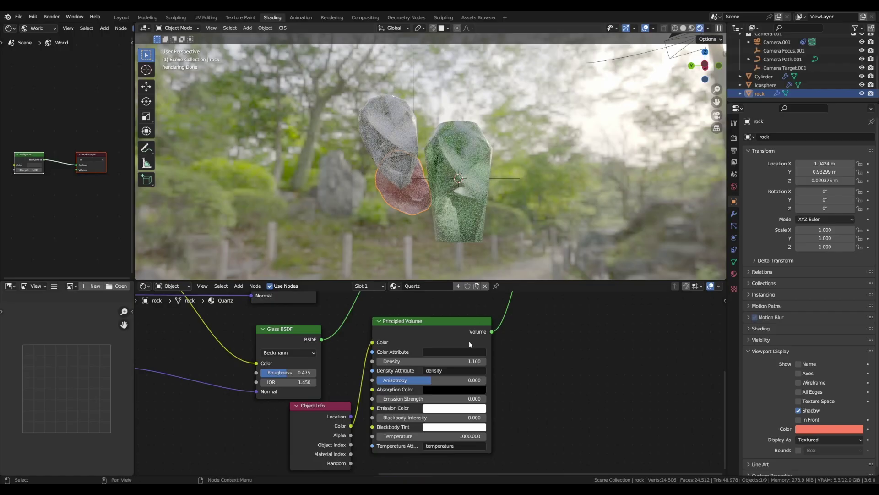
Step: Set the Cycles light path max bounces to 32, with Volume bounces at 8, and readjust the Principled Volume's density
click(734, 138)
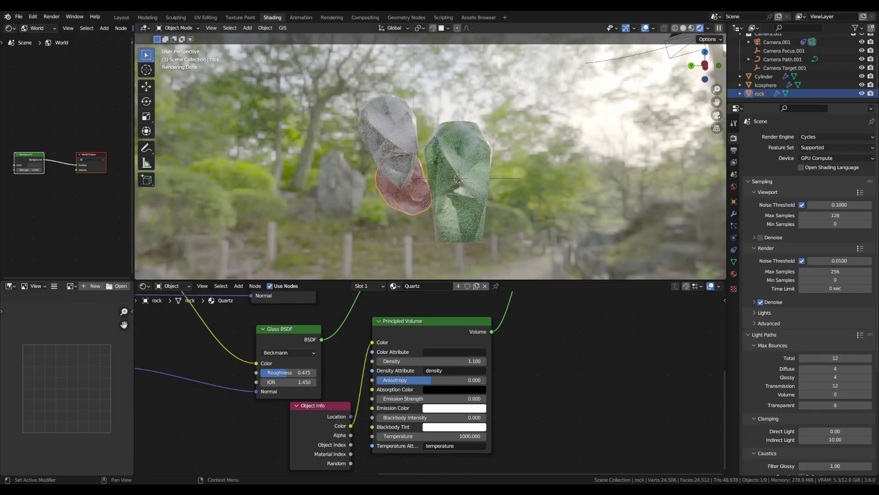
drag(837, 358, 837, 405)
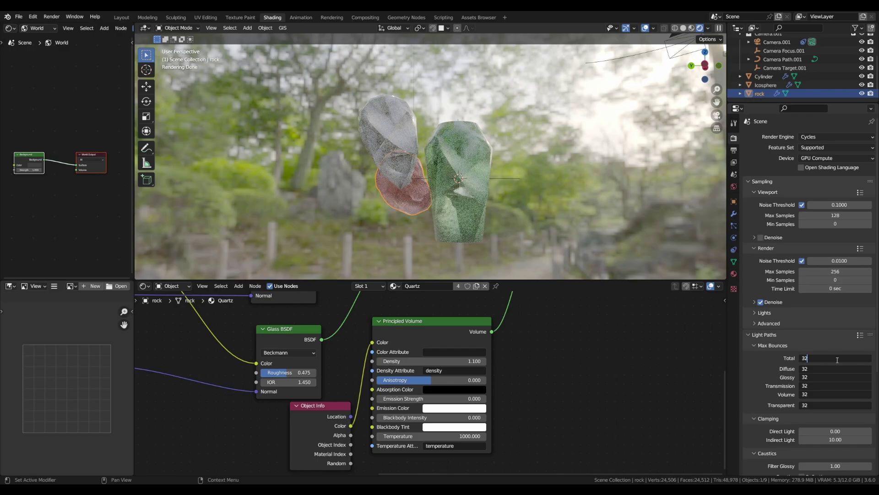
key(Return)
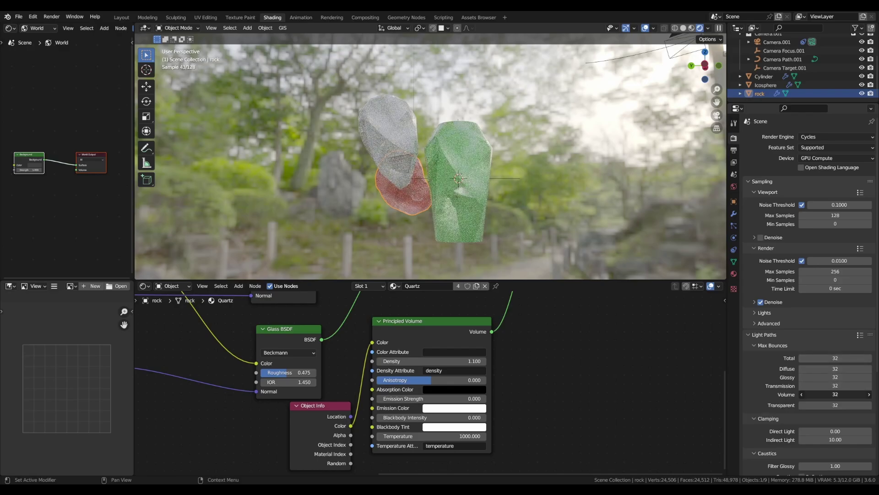
key(Return)
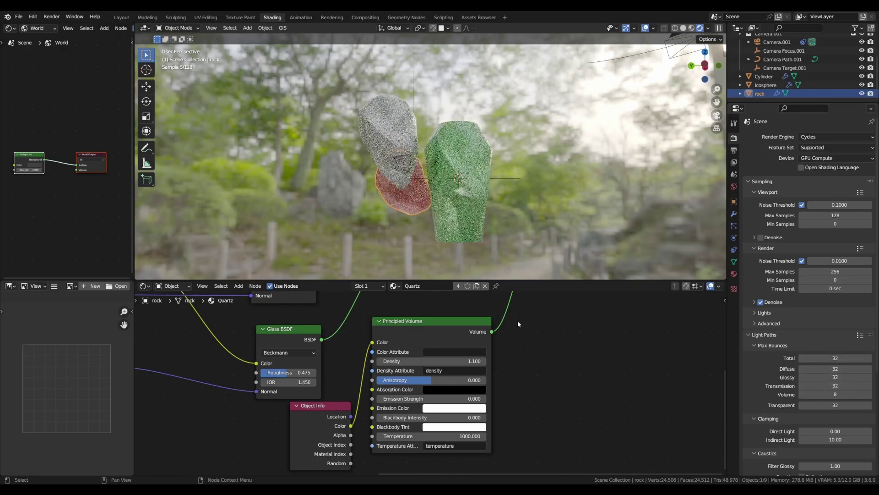
drag(415, 362, 522, 361)
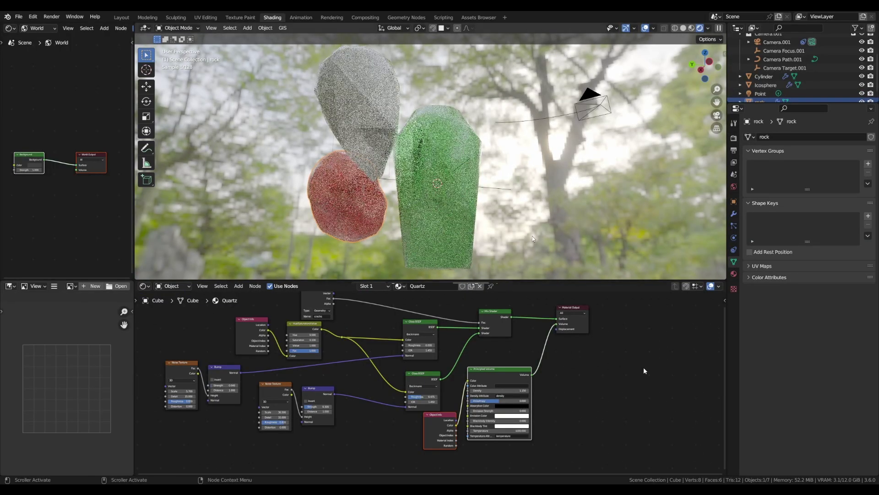
Step: Move Material Output and Principled Volume away from the glass shaders and add a second Attribute node for the crack edges
key(ctrl+z)
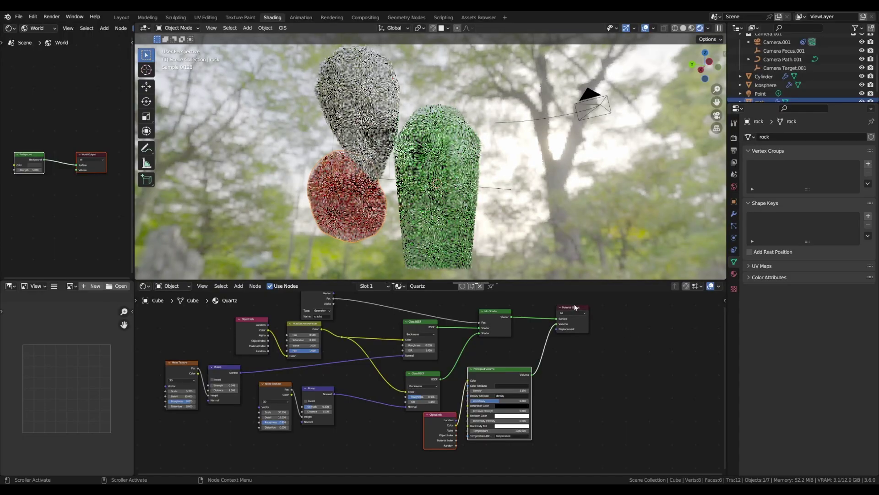
key(ctrl+shift+z)
key(ctrl+shift+z)
click(575, 310)
drag(508, 375, 594, 372)
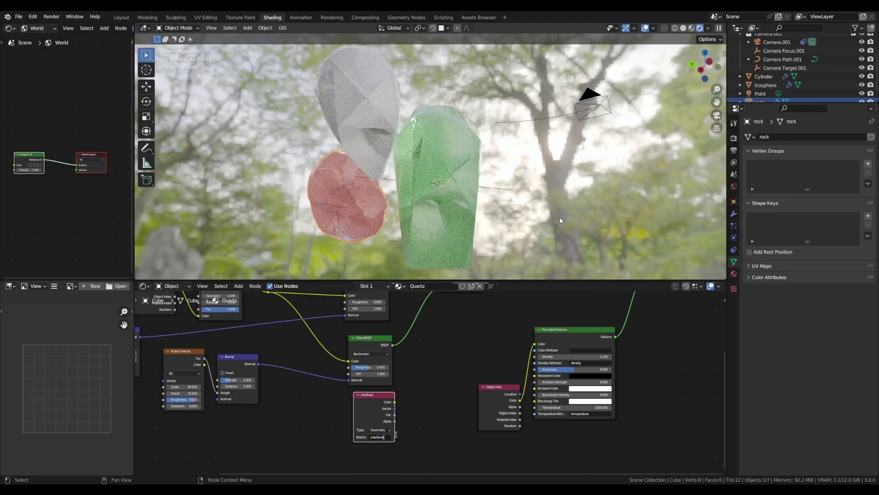
Step: Duplicate the Mix Shader and insert the copy between the second Glass BSDF and the original Mix Shader
middle_drag(456, 338, 430, 394)
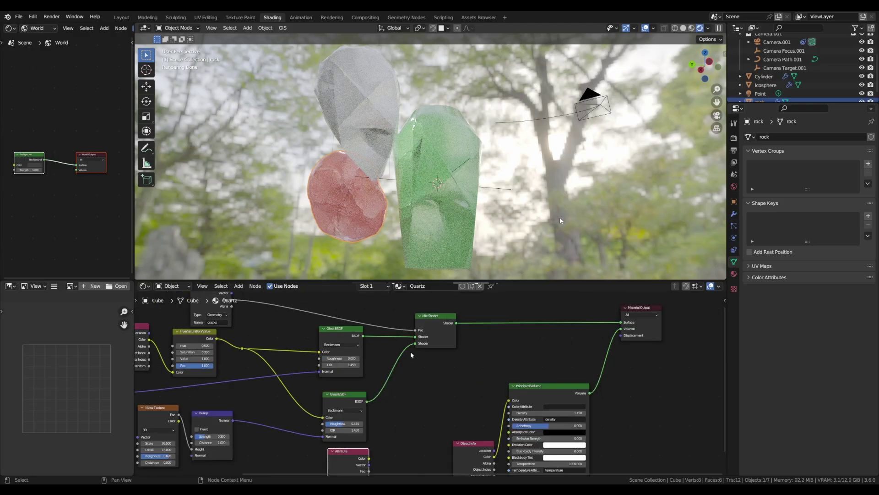
click(446, 325)
click(358, 177)
key(shift+d)
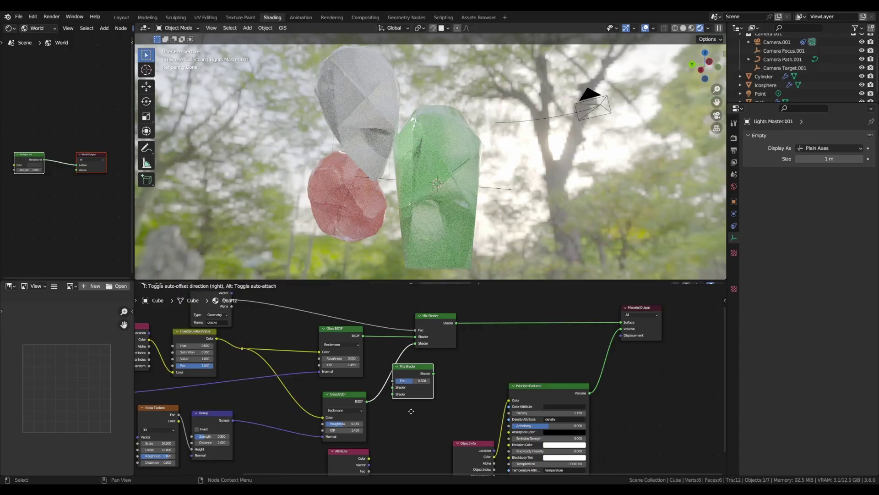
click(410, 415)
middle_drag(378, 433, 420, 412)
Step: Add a Transparent BSDF and connect it to the second shader input of the new Mix Shader
key(shift+a)
click(339, 368)
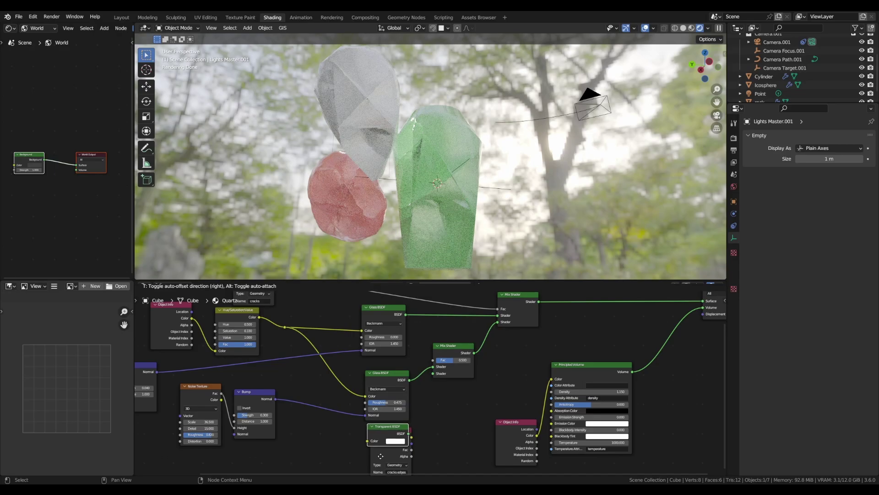
click(381, 456)
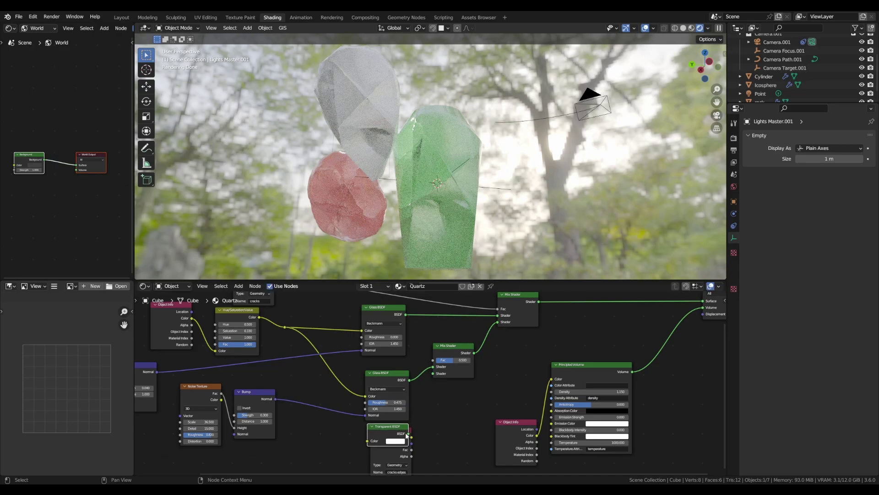
drag(406, 435, 433, 373)
Step: Place the crack-edges Attribute node below the Transparent BSDF, connect its Fac to the new Mix Shader's factor, and save the file
drag(391, 454, 385, 437)
middle_drag(411, 427, 397, 438)
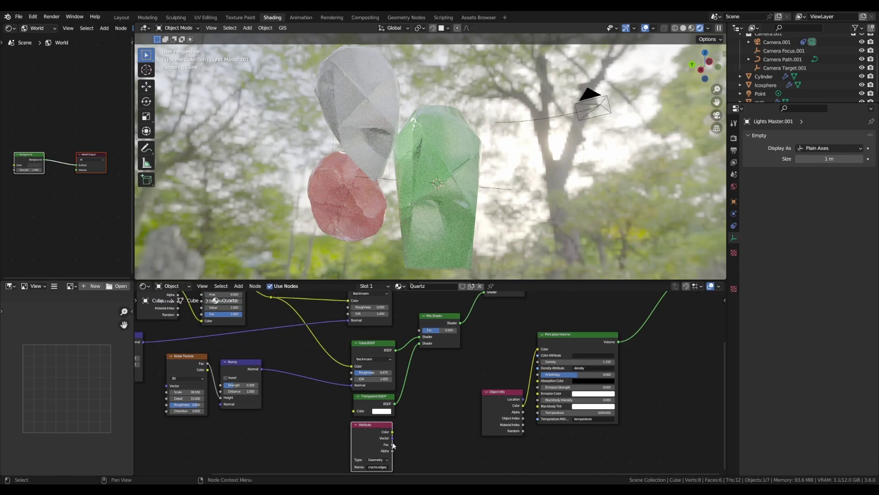
drag(393, 444, 421, 330)
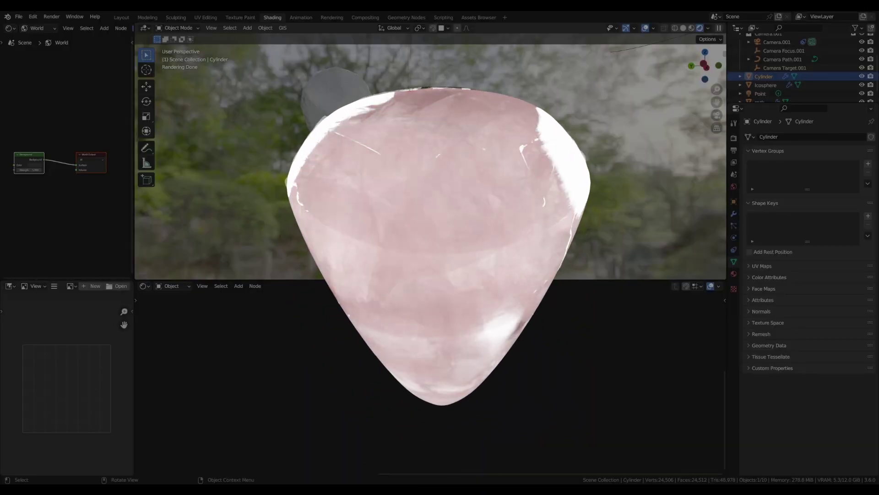
key(ctrl+s)
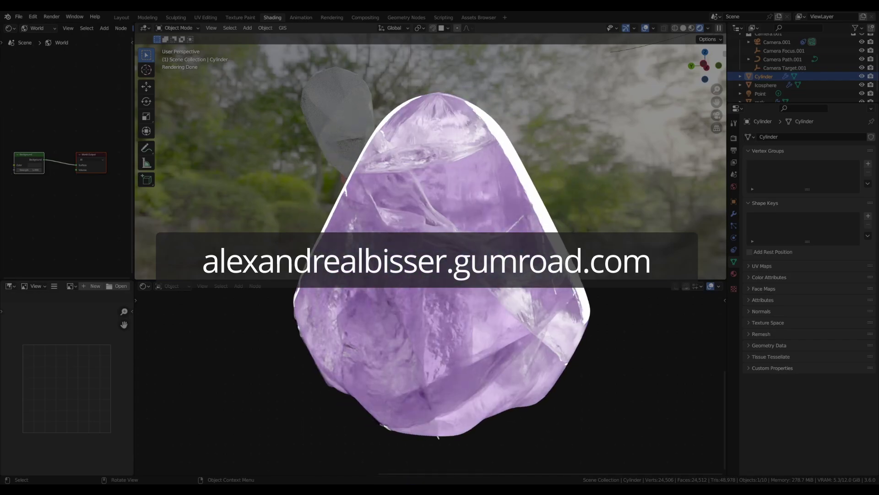